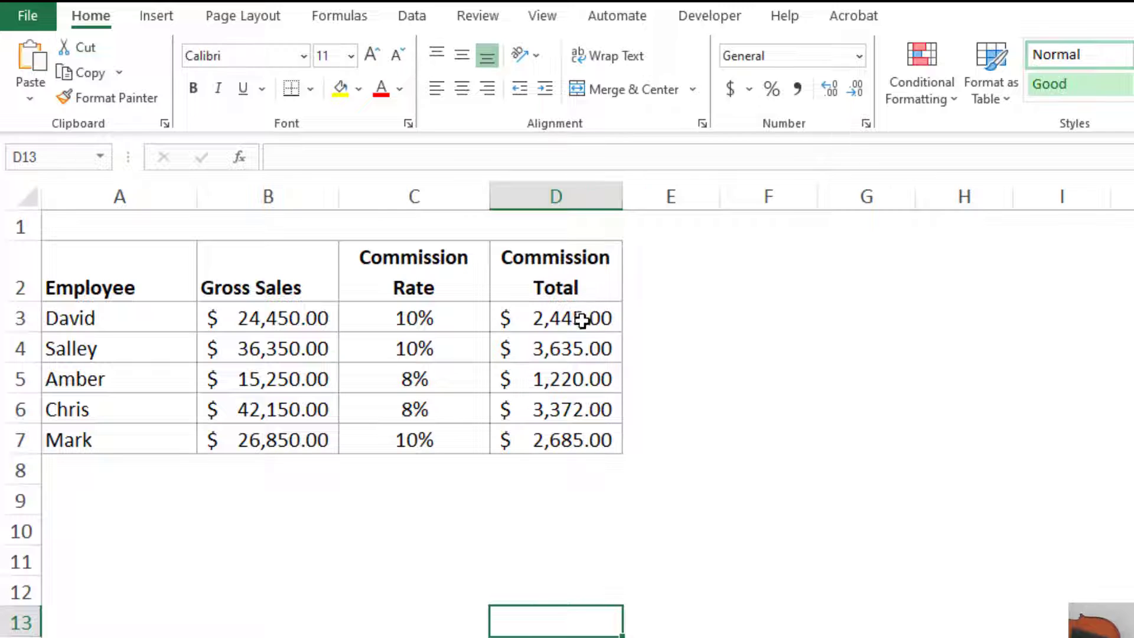
Step: Examine the employee, gross sales and commission rate data and the cell references in the Commission Total formula in D3
{"action": "left_click", "coordinate": [582, 320]}
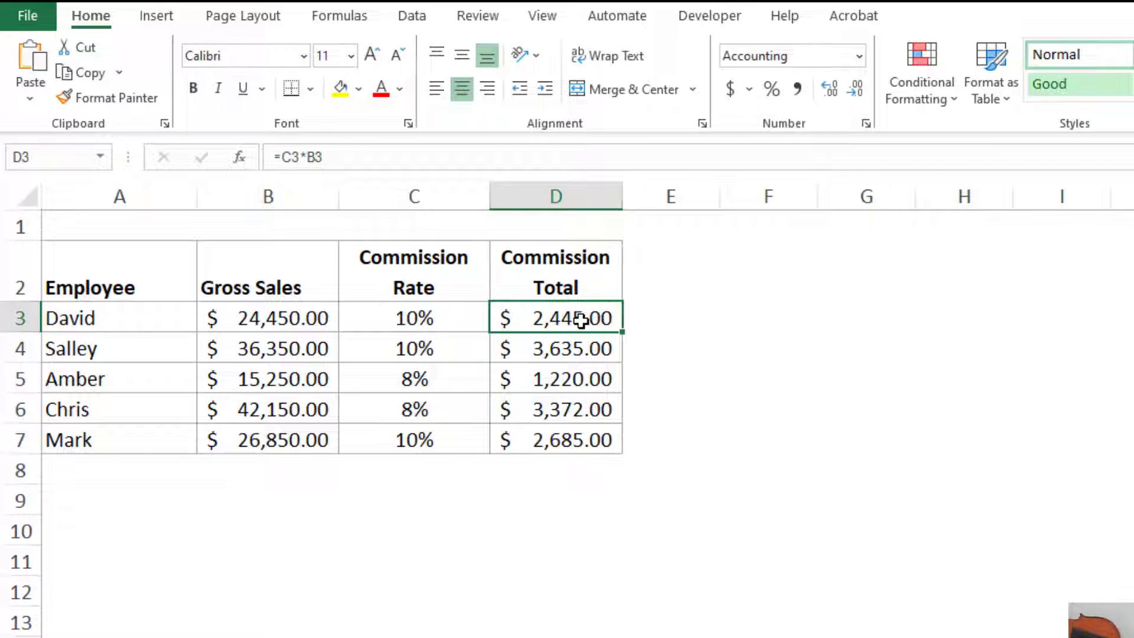
{"action": "left_click_drag", "start_coordinate": [87, 322], "coordinate": [56, 434]}
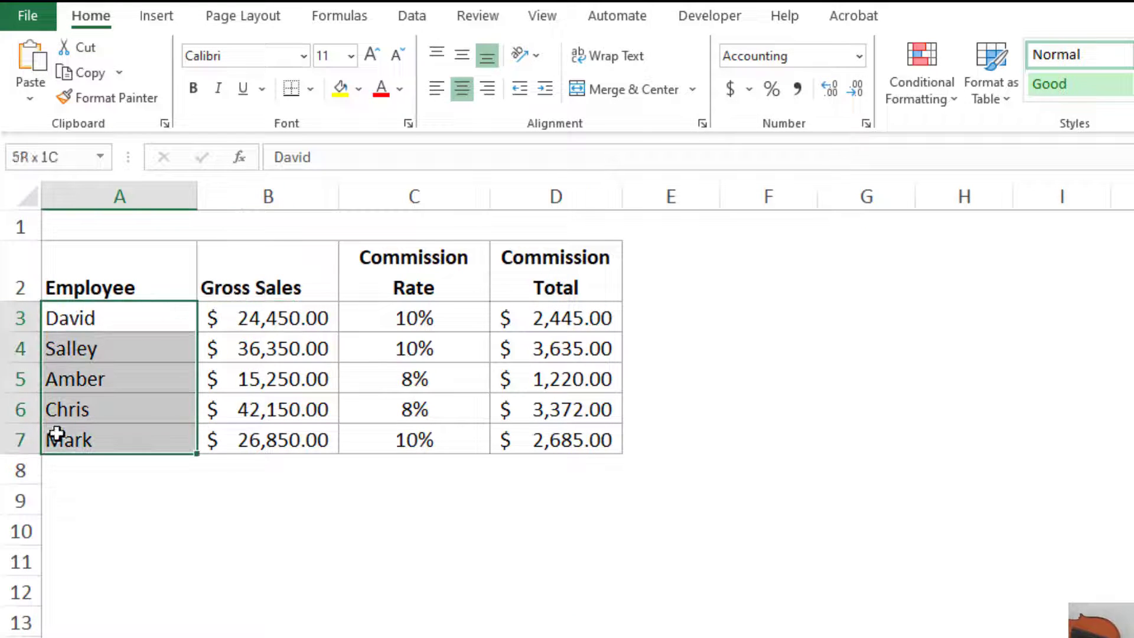
{"action": "left_click_drag", "start_coordinate": [265, 318], "coordinate": [273, 438]}
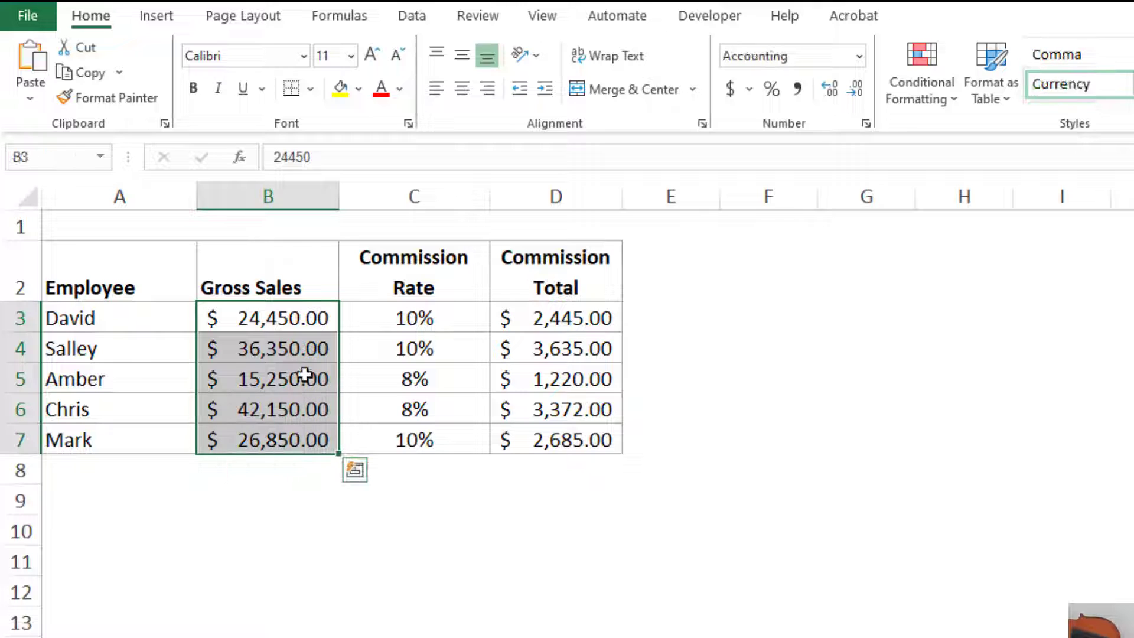
{"action": "left_click", "coordinate": [427, 320]}
{"action": "left_click", "coordinate": [558, 309]}
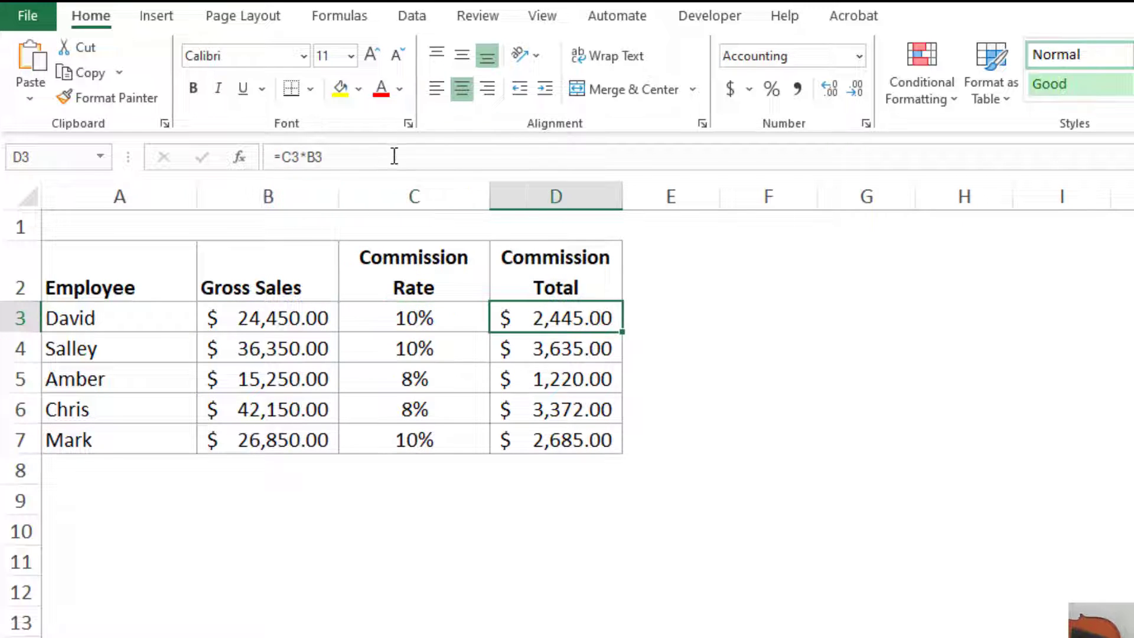
{"action": "left_click", "coordinate": [368, 154]}
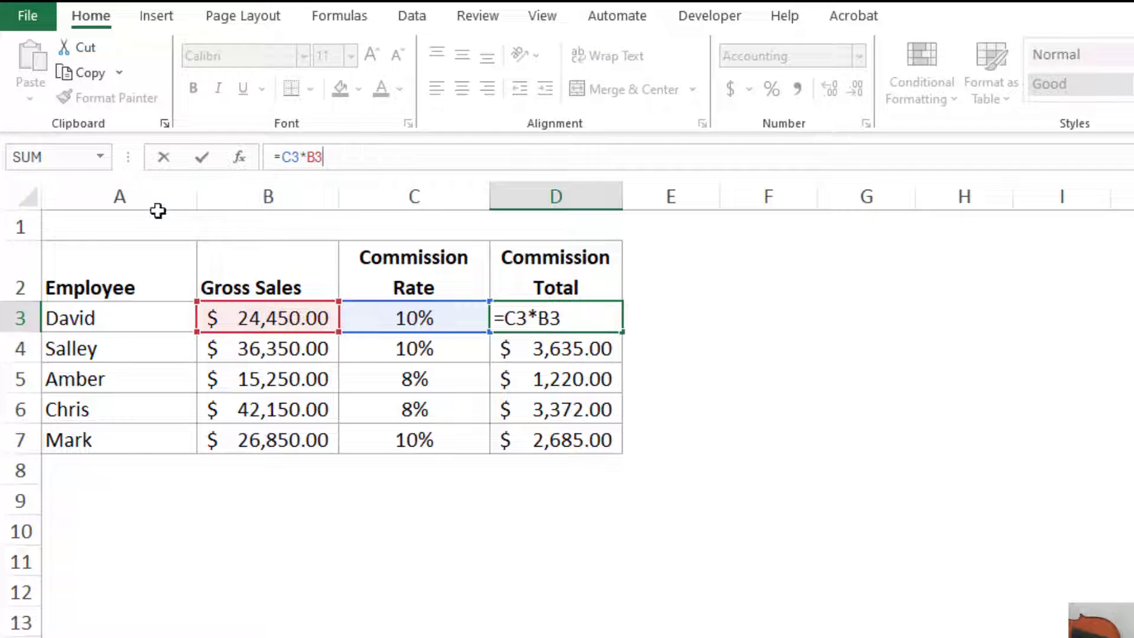
{"action": "key", "text": "Escape"}
Step: Enter the formula =B3*C3 in D3 to multiply gross sales by the commission rate
{"action": "type", "text": "="}
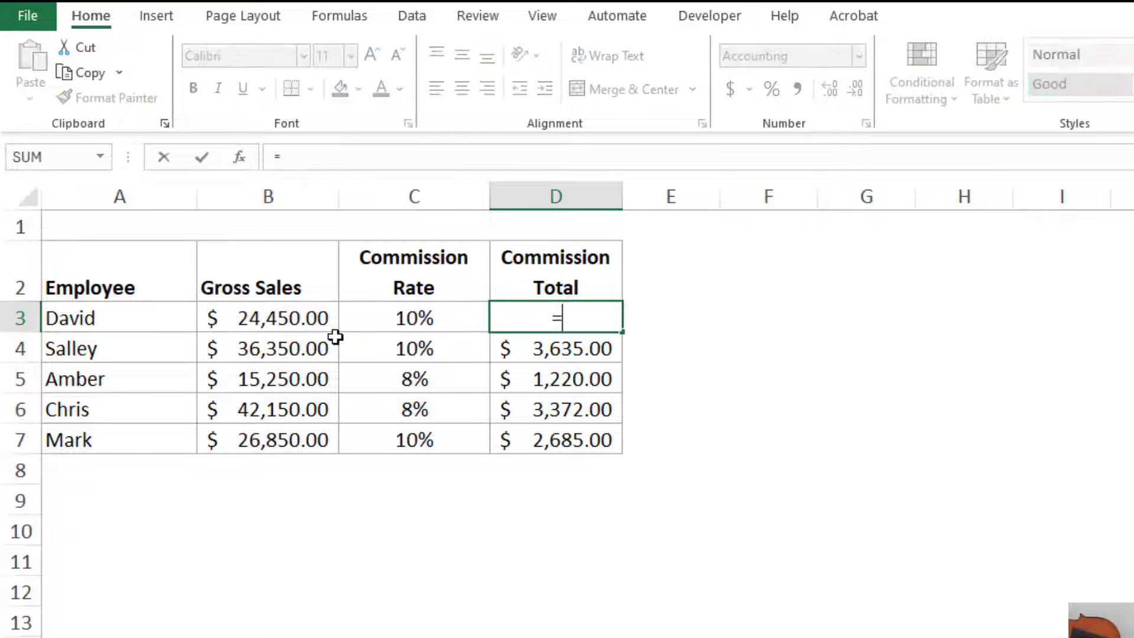
{"action": "left_click", "coordinate": [287, 303]}
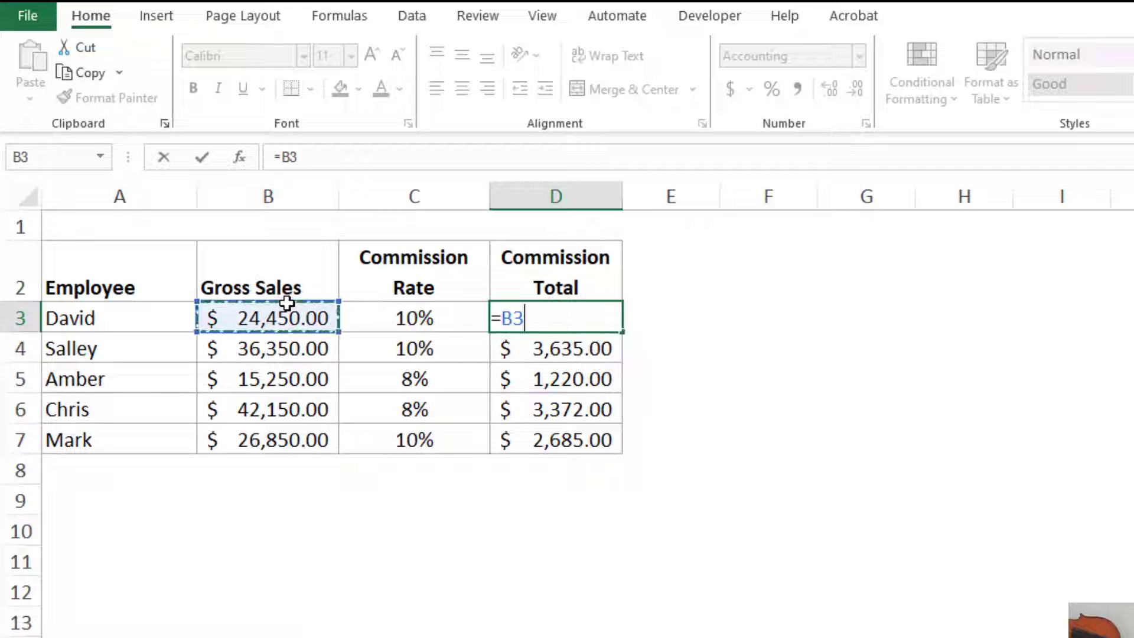
{"action": "type", "text": "*"}
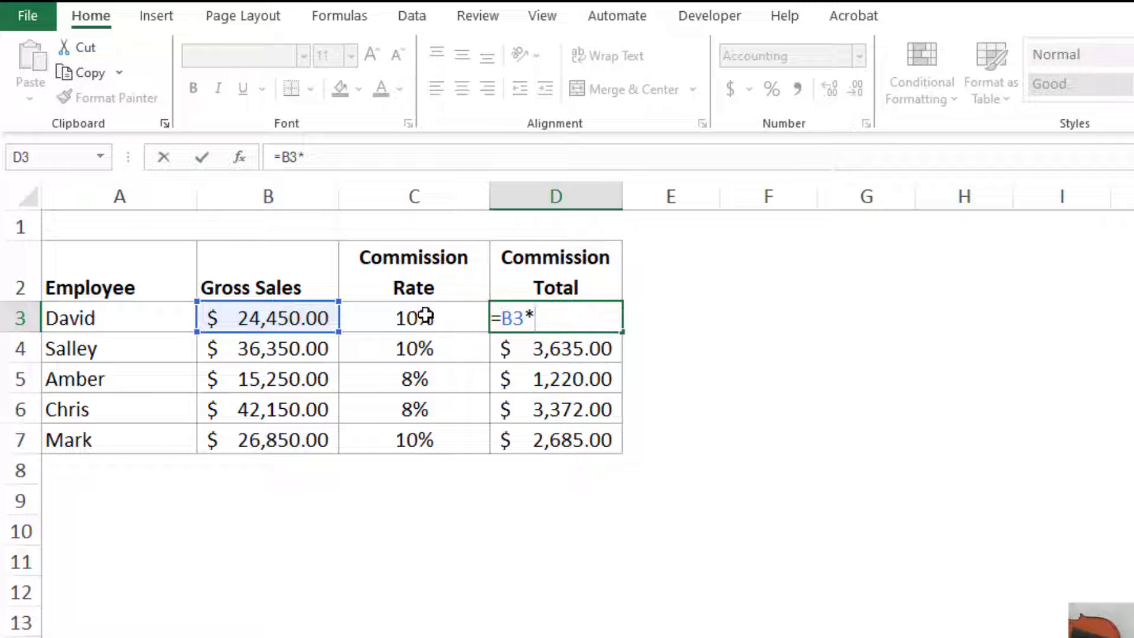
{"action": "left_click", "coordinate": [426, 316]}
{"action": "key", "text": "Return"}
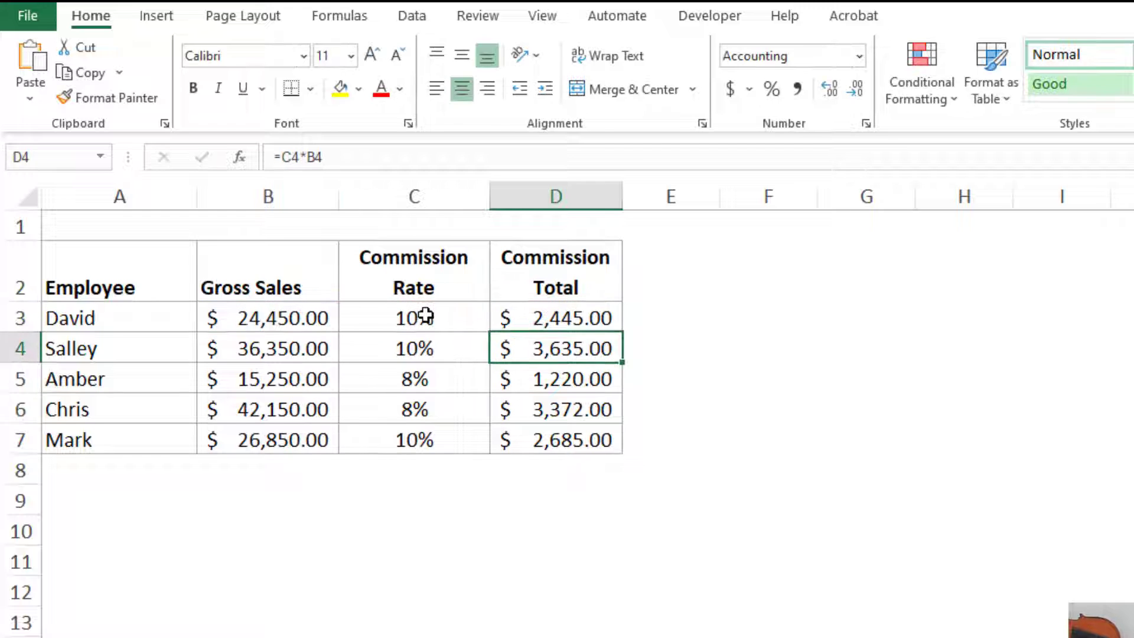
Step: Inspect which cells the Commission Total formula in D3 references, keeping the formula as it is
{"action": "key", "text": "Up"}
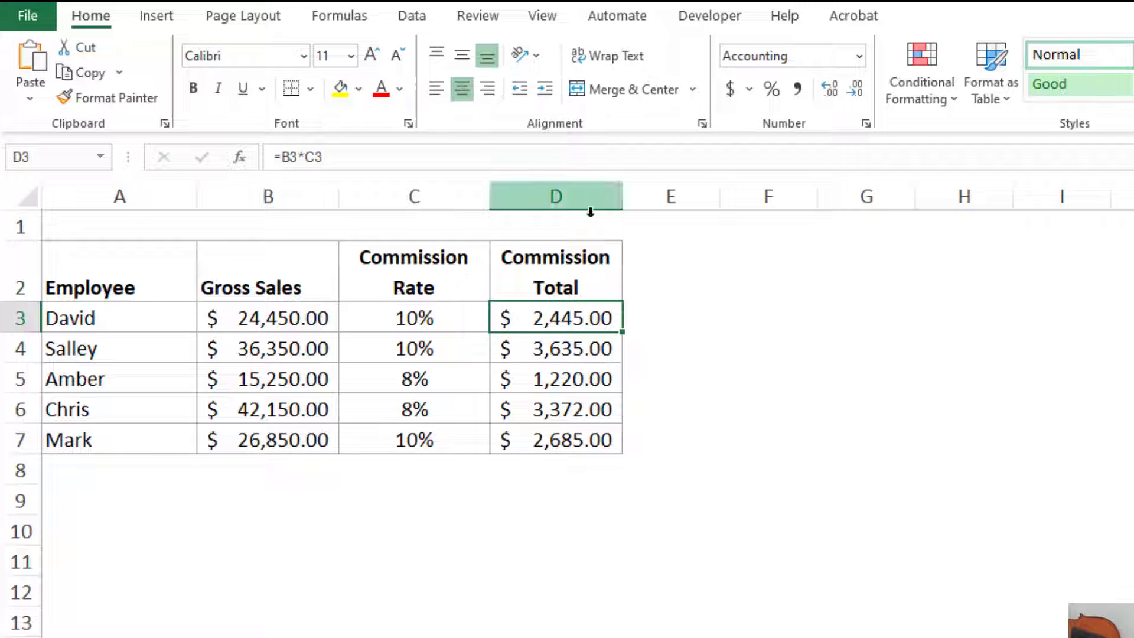
{"action": "double_click", "coordinate": [615, 312]}
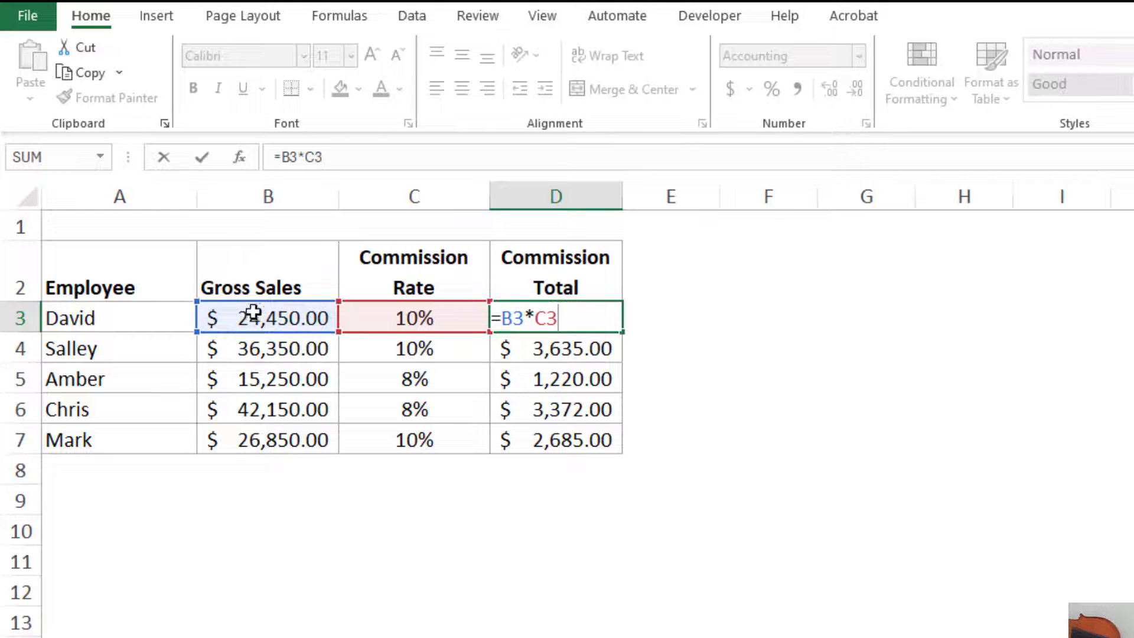
{"action": "left_click", "coordinate": [335, 156]}
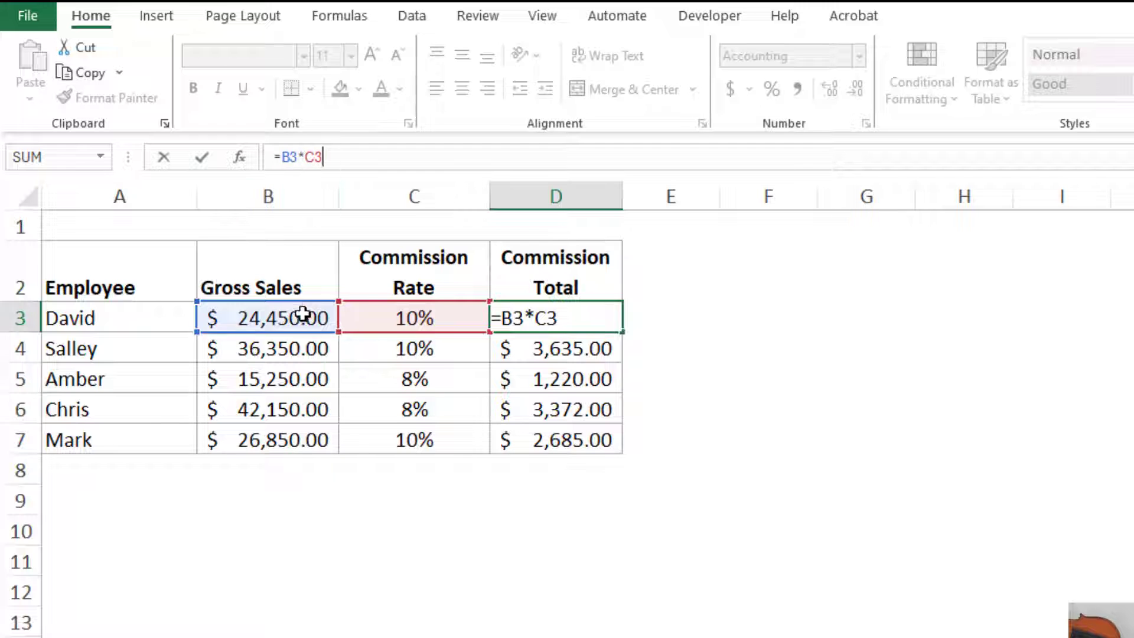
{"action": "type", "text": "`"}
{"action": "key", "text": "BackSpace"}
{"action": "key", "text": "ctrl+Return"}
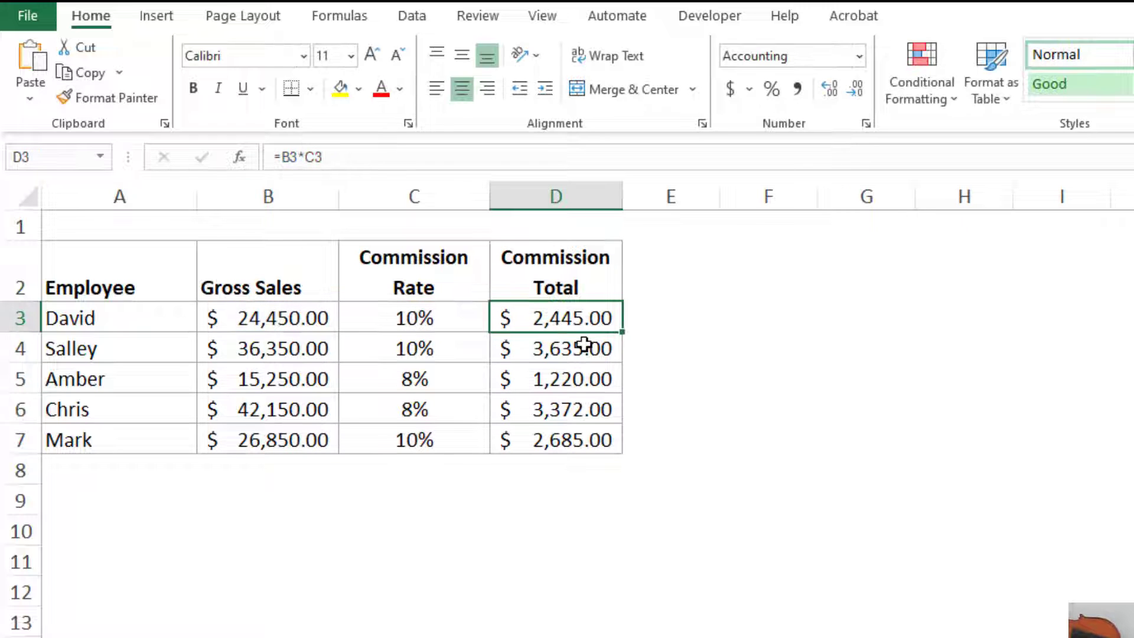
Step: Check the Commission Total formulas in cells D4 through D7 one by one
{"action": "left_click", "coordinate": [580, 348]}
{"action": "left_click", "coordinate": [581, 378]}
{"action": "left_click", "coordinate": [577, 415]}
{"action": "left_click", "coordinate": [577, 440]}
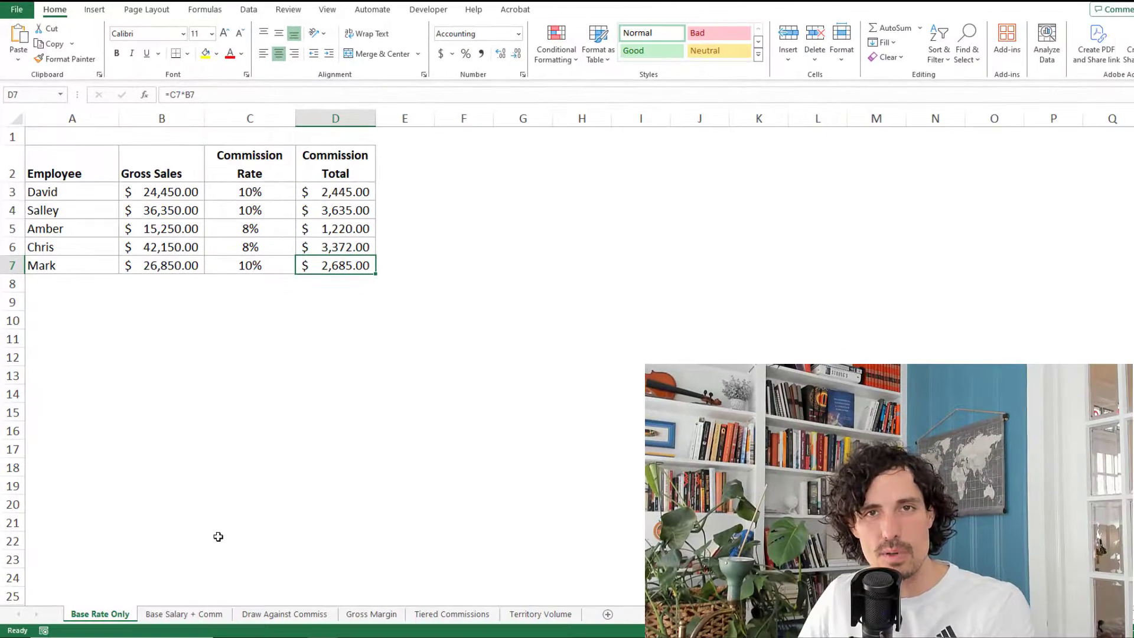
Step: Open the Base Salary + Comm sheet and review its employee, base pay, gross sales and commission rate columns
{"action": "left_click", "coordinate": [191, 614]}
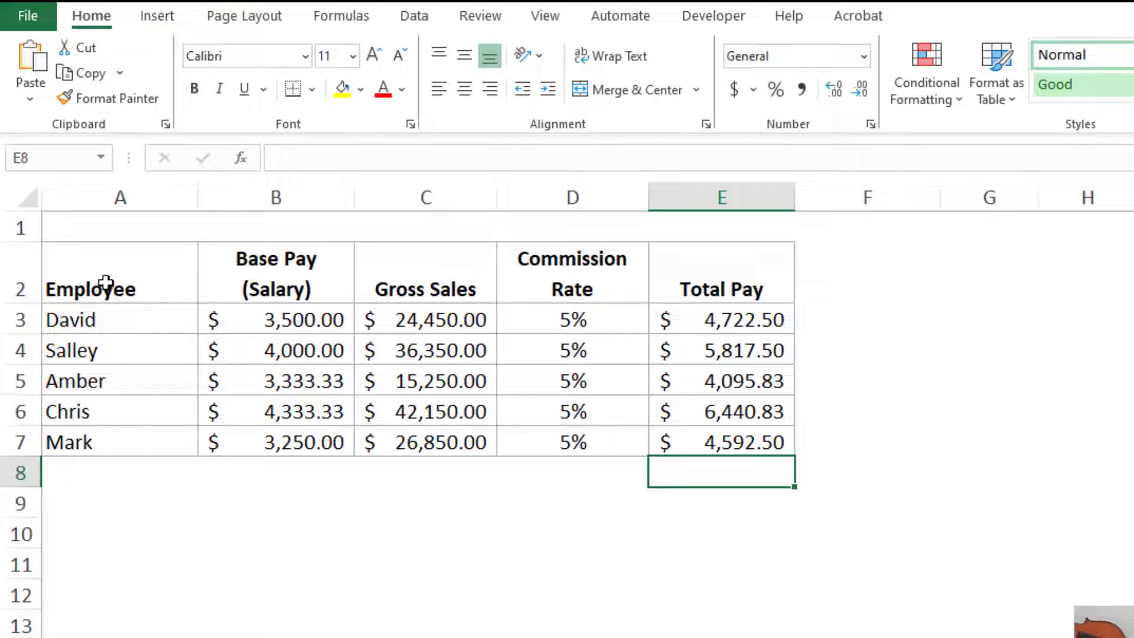
{"action": "left_click_drag", "start_coordinate": [104, 285], "coordinate": [106, 416]}
{"action": "left_click_drag", "start_coordinate": [415, 288], "coordinate": [438, 444]}
{"action": "left_click_drag", "start_coordinate": [522, 258], "coordinate": [581, 441]}
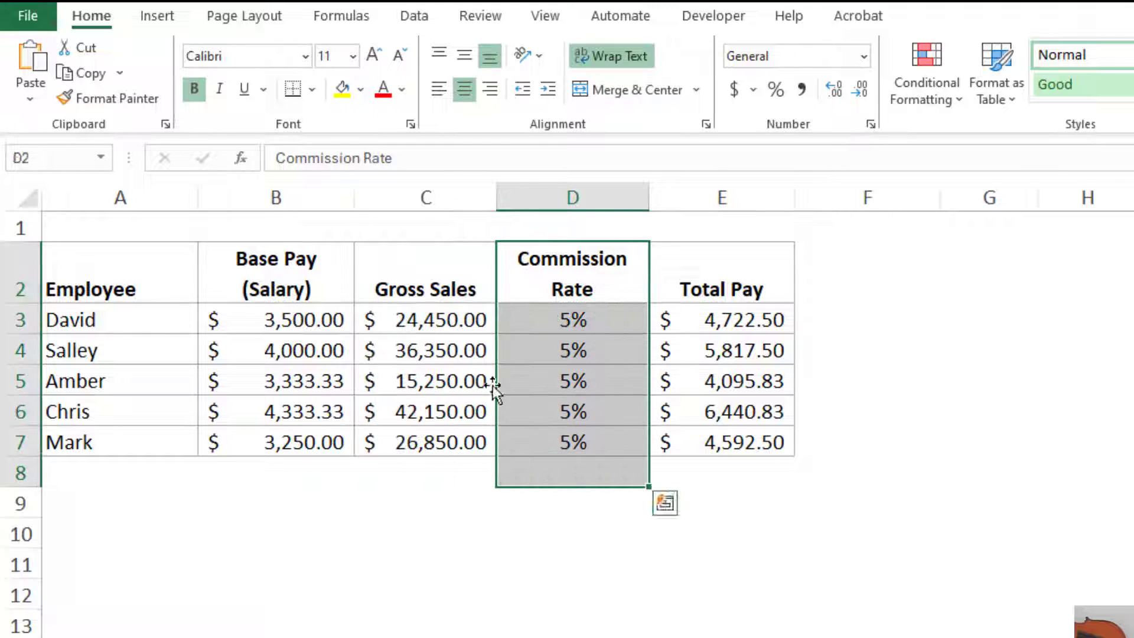
{"action": "left_click_drag", "start_coordinate": [324, 281], "coordinate": [286, 448]}
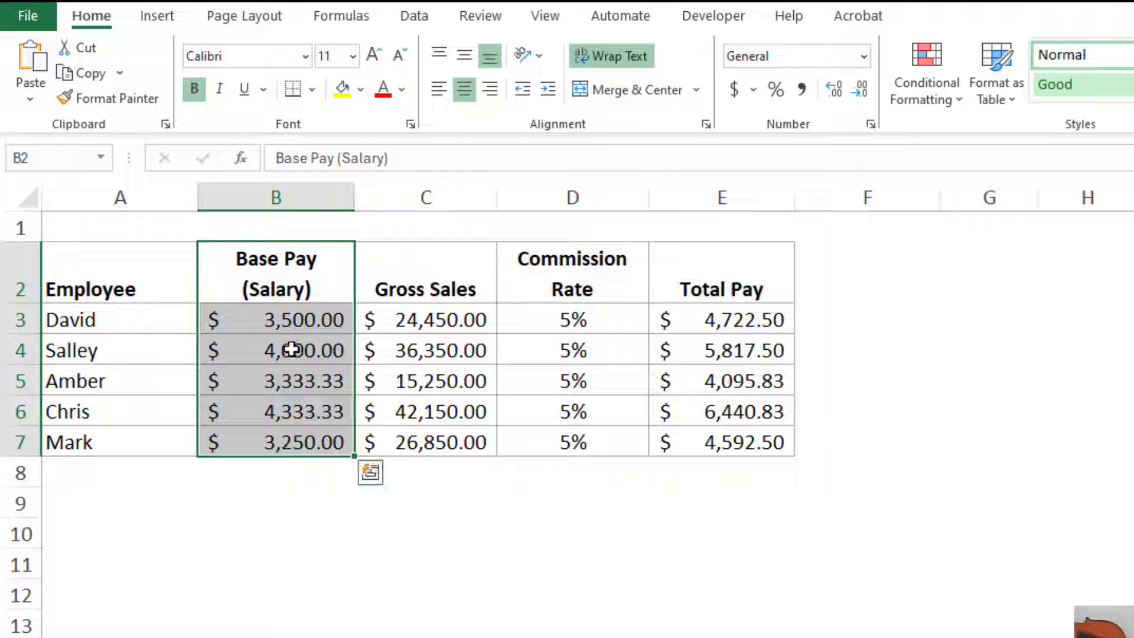
{"action": "left_click", "coordinate": [296, 316]}
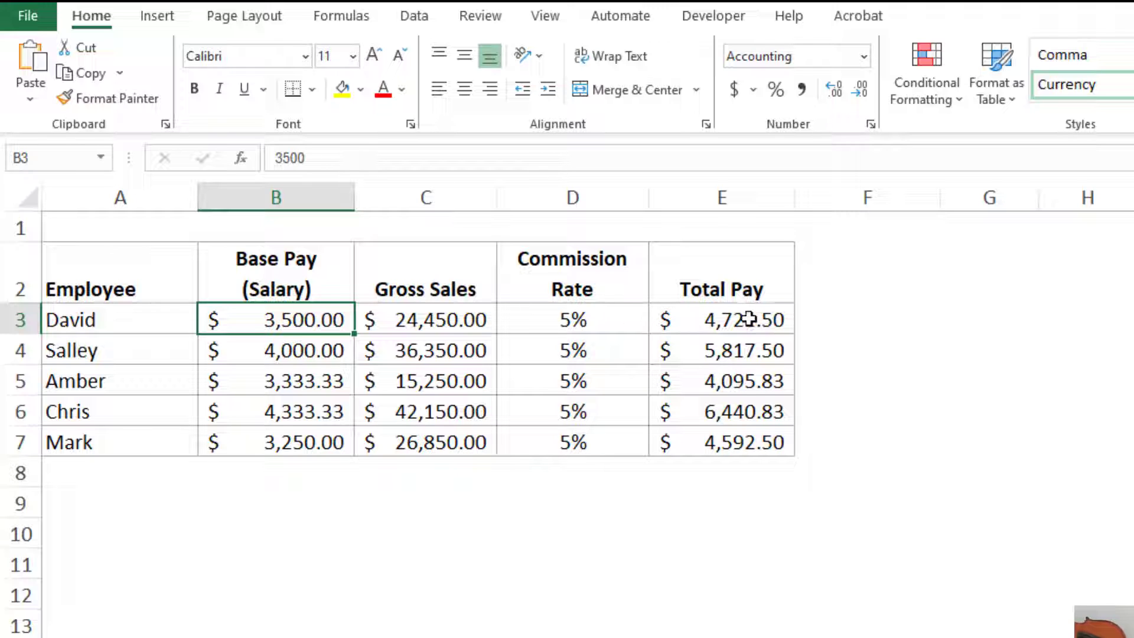
{"action": "left_click", "coordinate": [122, 311]}
{"action": "left_click_drag", "start_coordinate": [121, 310], "coordinate": [569, 447]}
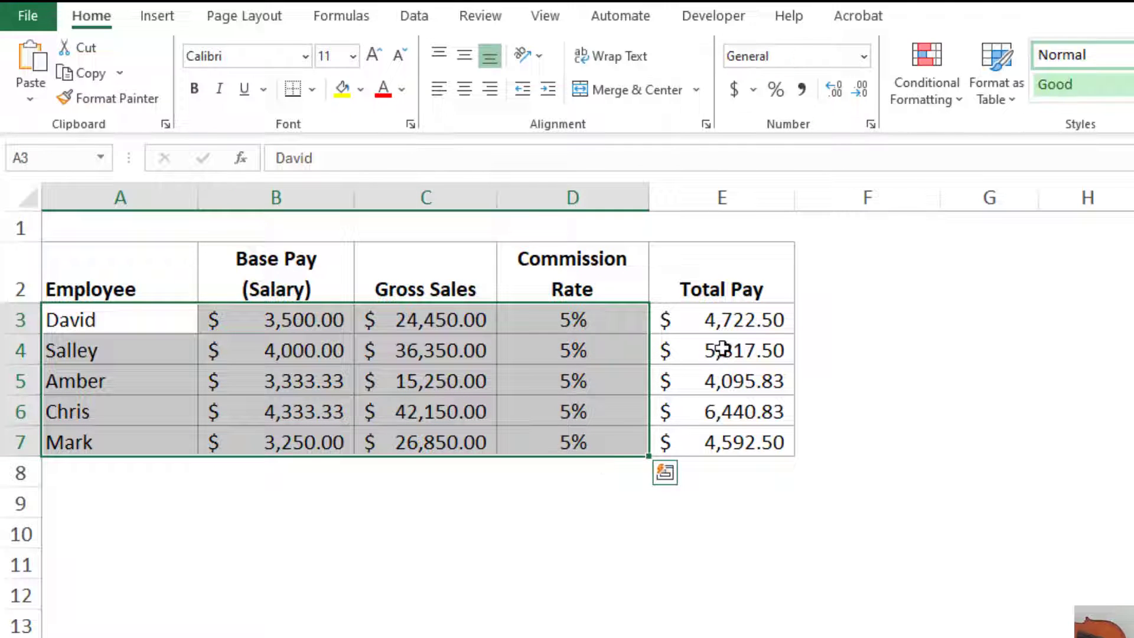
Step: Inspect the cell references of the Total Pay formula in E3 without changing it
{"action": "left_click", "coordinate": [767, 319]}
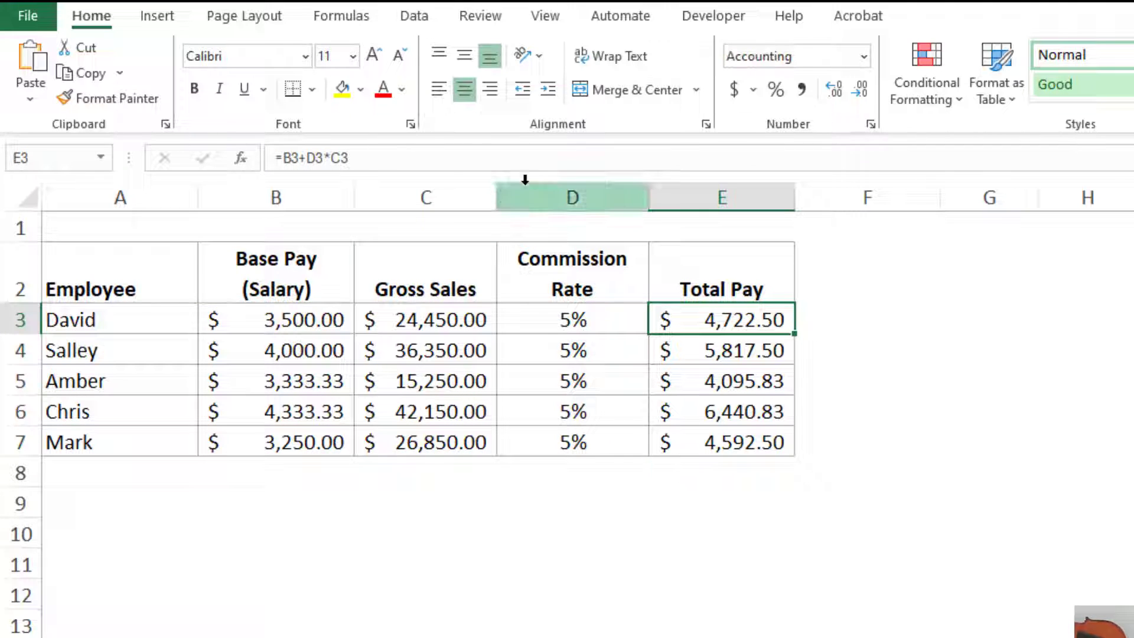
{"action": "left_click", "coordinate": [419, 150]}
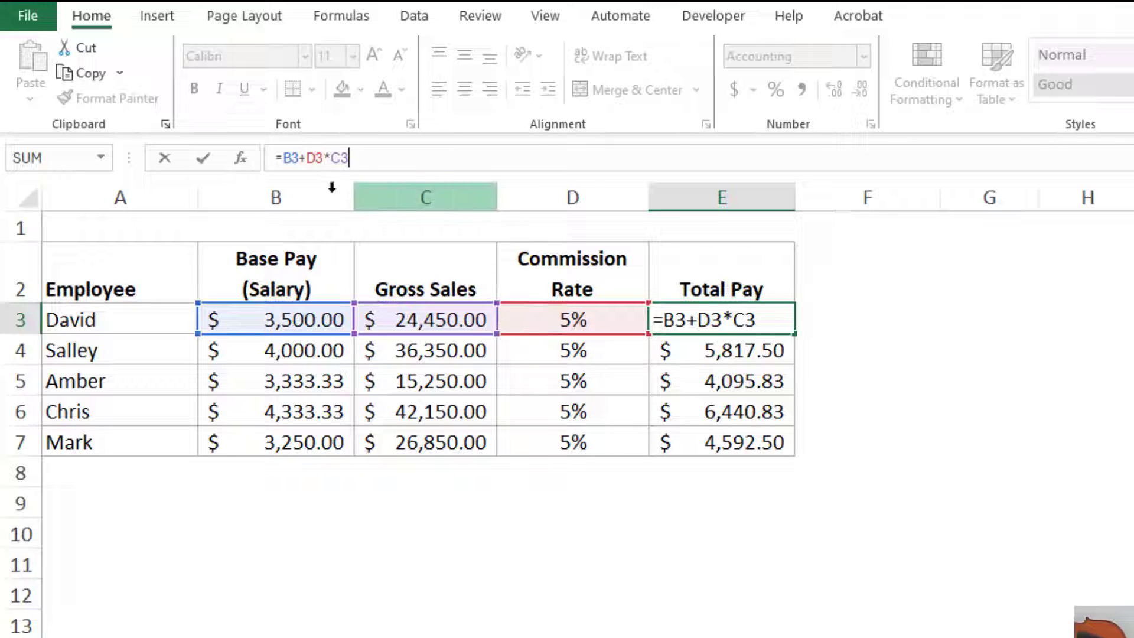
{"action": "left_click", "coordinate": [368, 156]}
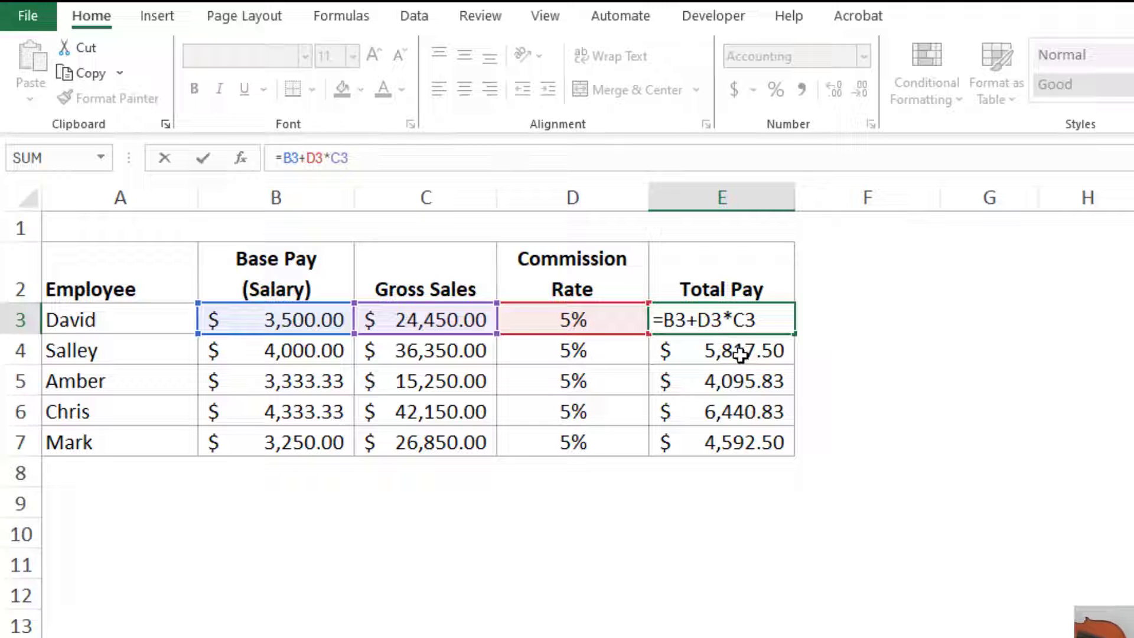
{"action": "key", "text": "ctrl+Return"}
Step: Review the base pay, gross sales and commission rate in row 4, and highlight the Total Pay values from E3 down
{"action": "left_click", "coordinate": [324, 358]}
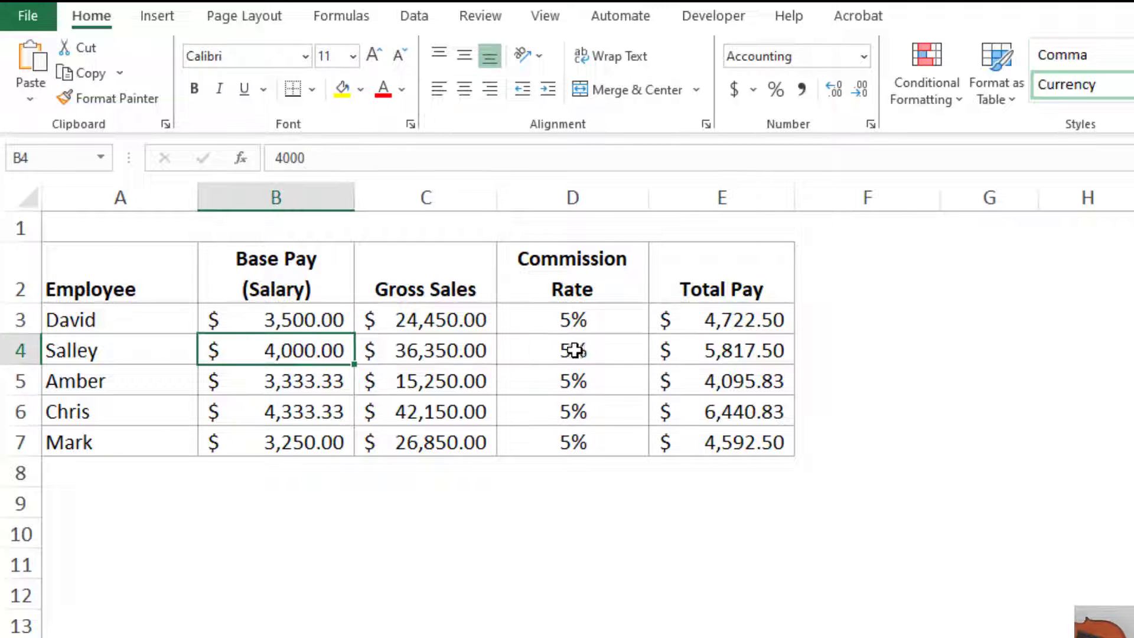
{"action": "left_click_drag", "start_coordinate": [567, 347], "coordinate": [469, 349]}
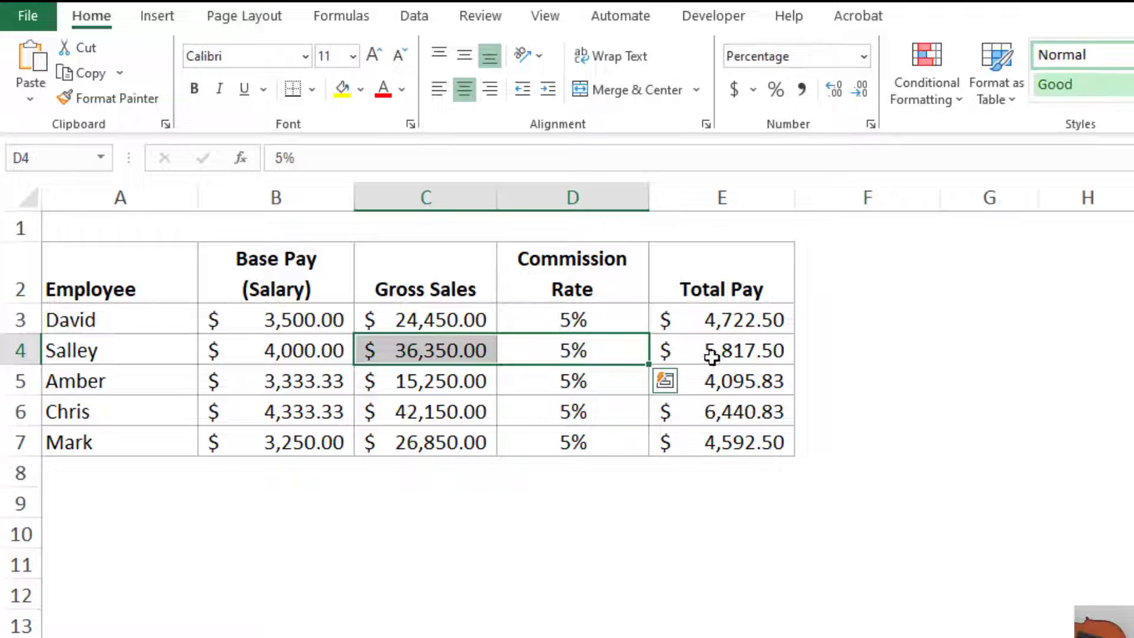
{"action": "left_click", "coordinate": [755, 325]}
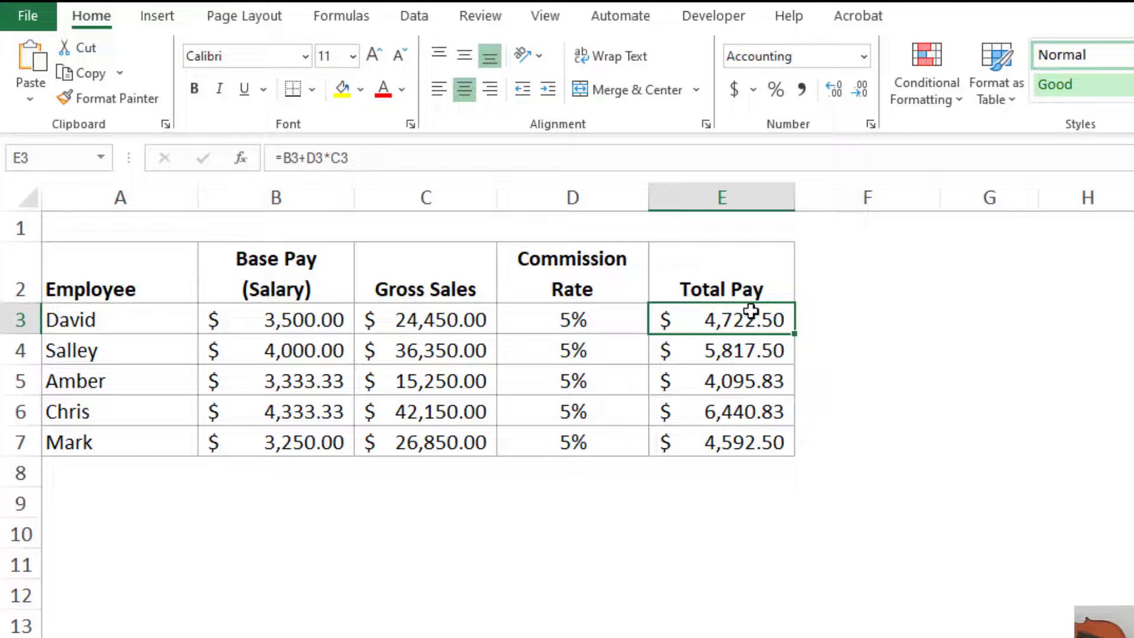
{"action": "key", "text": "ctrl+shift+Down"}
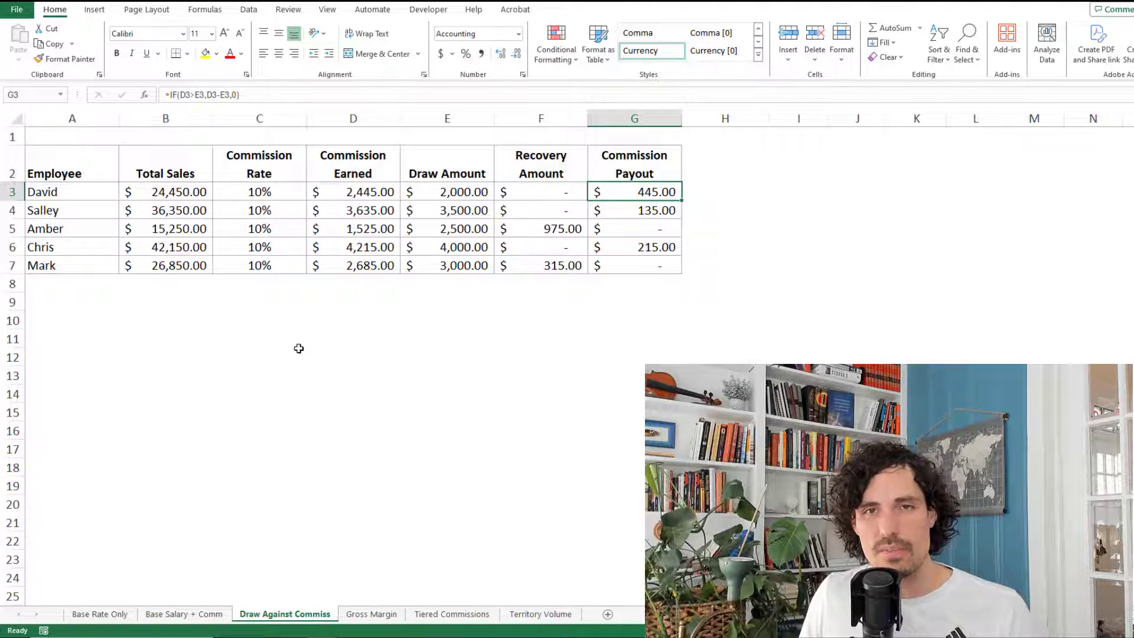
Step: On the Draw Against Commiss sheet, review the employee, sales, rate, draw, recovery and payout columns
{"action": "left_click_drag", "start_coordinate": [53, 170], "coordinate": [59, 266]}
{"action": "left_click_drag", "start_coordinate": [175, 149], "coordinate": [178, 284]}
{"action": "left_click_drag", "start_coordinate": [262, 160], "coordinate": [254, 304]}
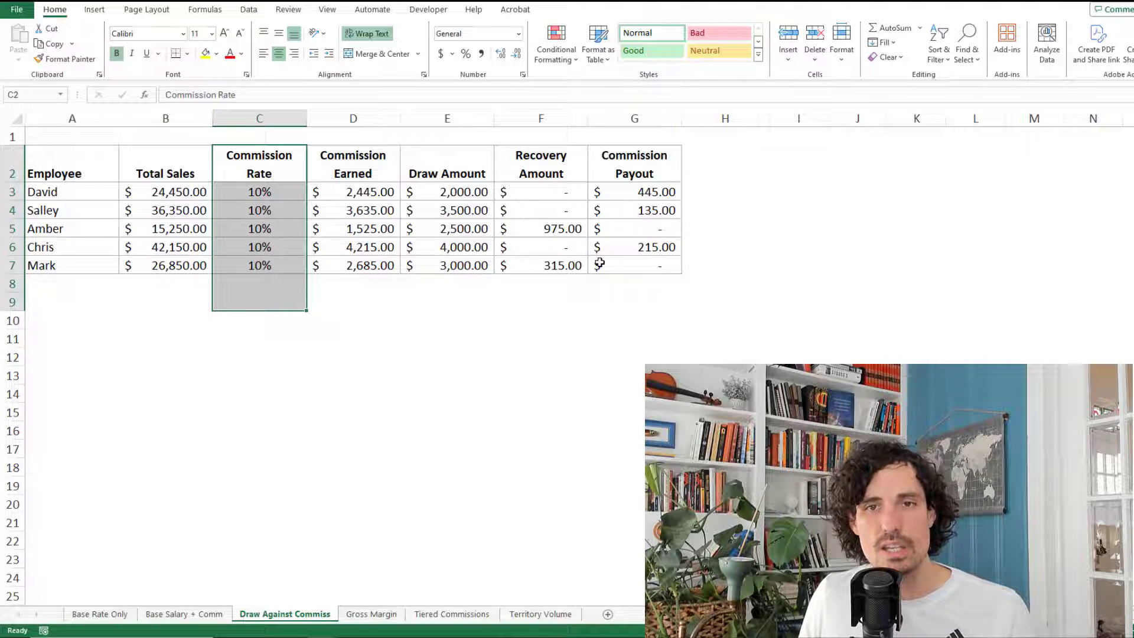
{"action": "left_click", "coordinate": [654, 166]}
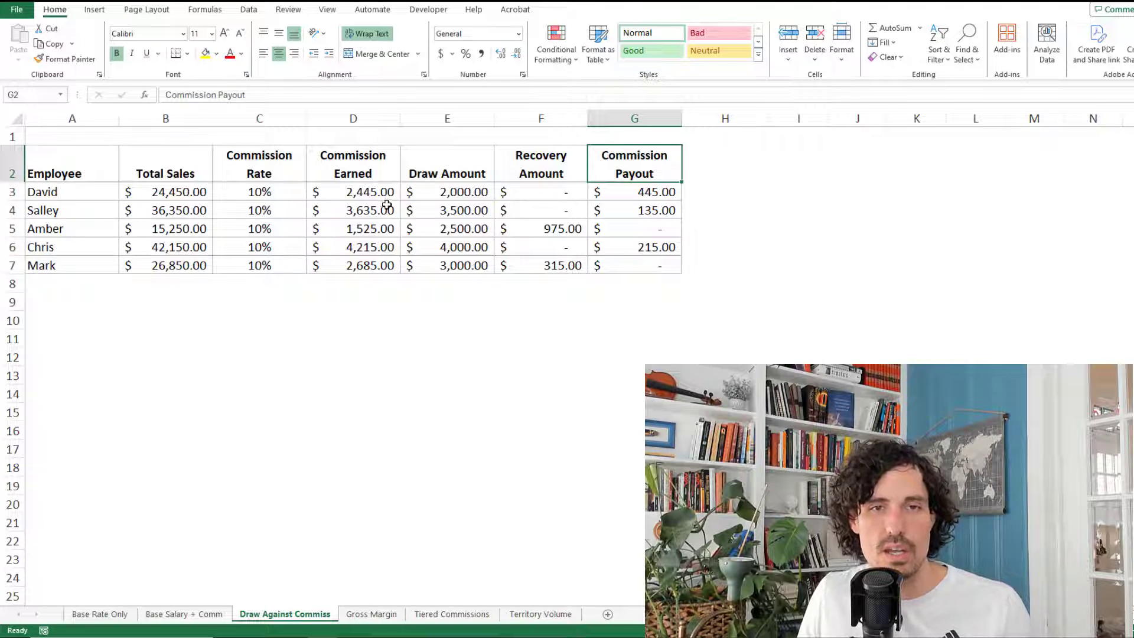
{"action": "mouse_move", "coordinate": [438, 164]}
{"action": "left_mouse_down"}
{"action": "mouse_move", "coordinate": [514, 193]}
{"action": "mouse_move", "coordinate": [502, 265]}
{"action": "left_mouse_up"}
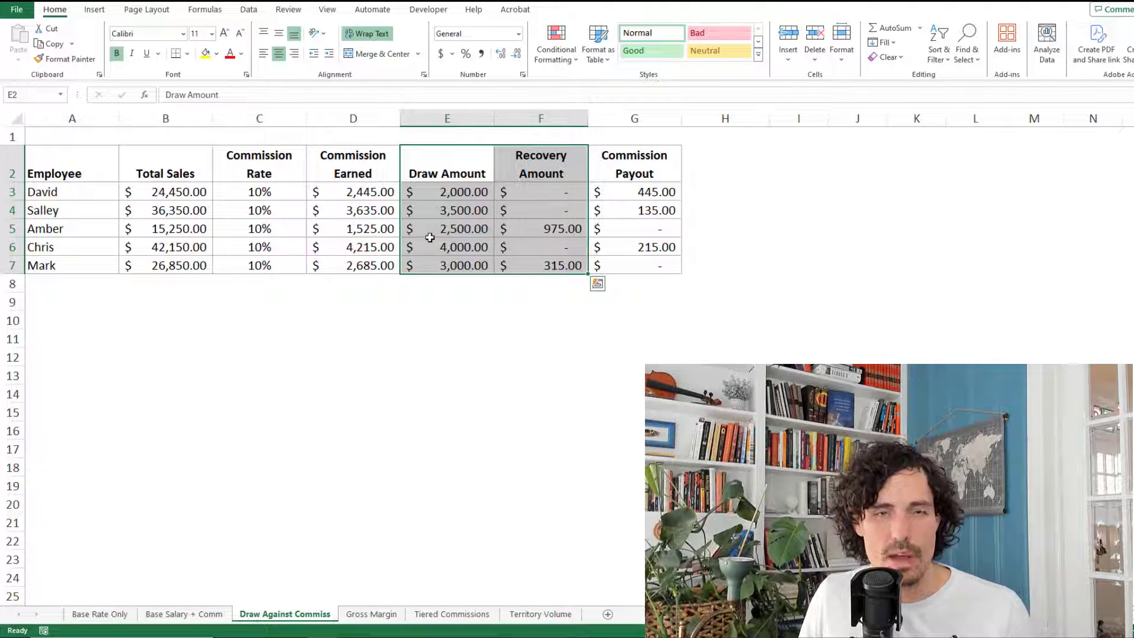
{"action": "left_click", "coordinate": [456, 300]}
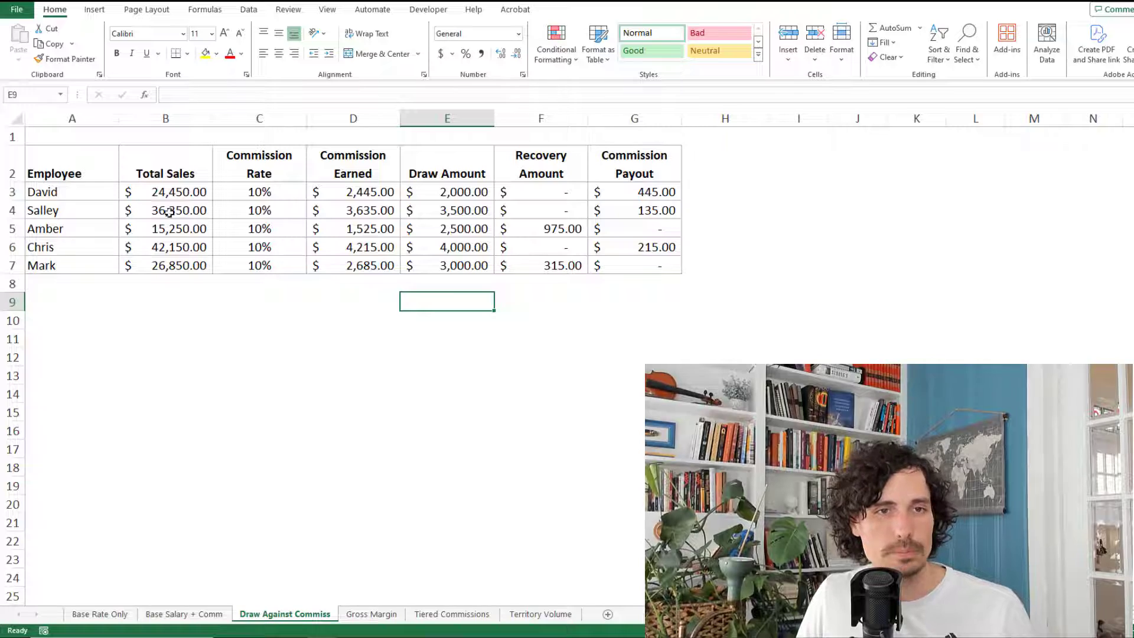
Step: Go through the Total Sales values in B3:B7 and check the first employee's commission rate in C3
{"action": "left_click", "coordinate": [45, 191]}
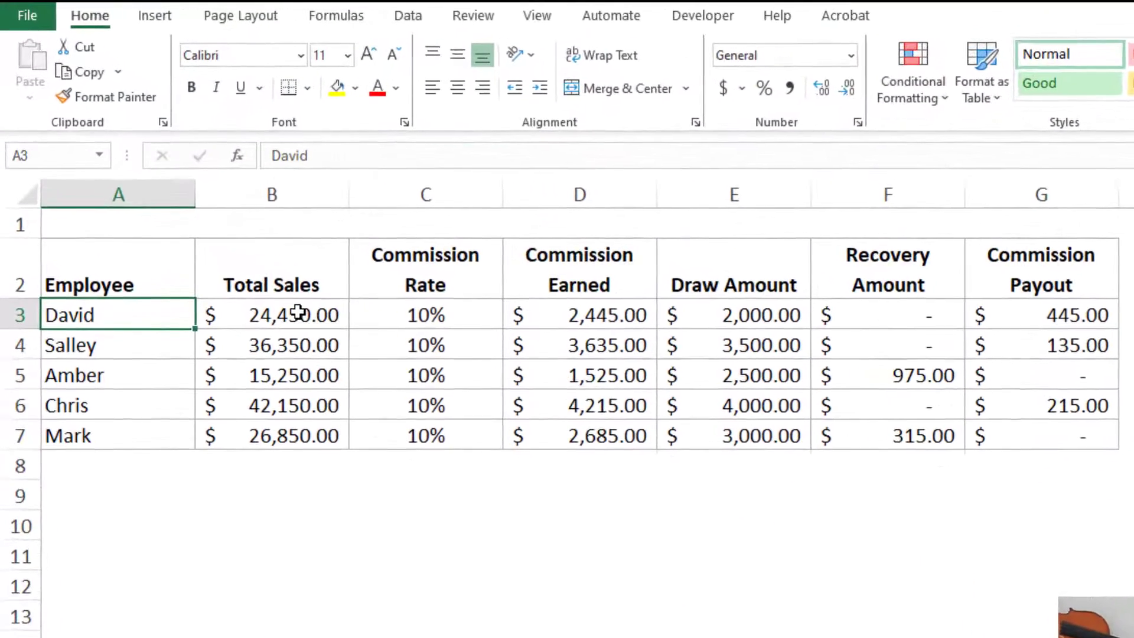
{"action": "left_click", "coordinate": [186, 193]}
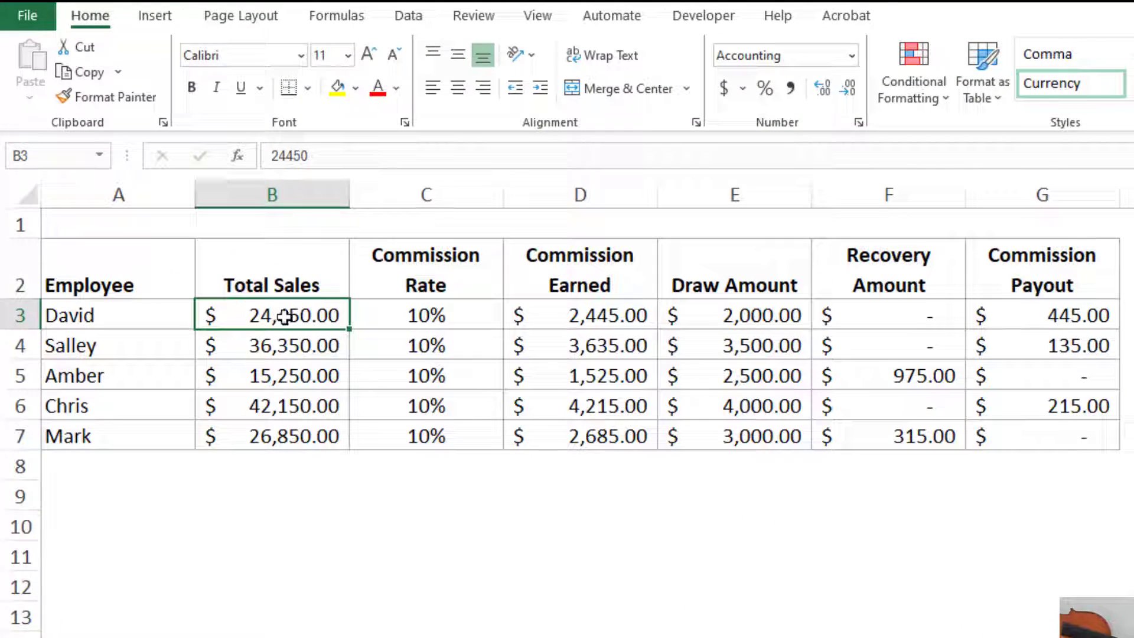
{"action": "left_click", "coordinate": [304, 349]}
{"action": "left_click", "coordinate": [305, 369]}
{"action": "left_click", "coordinate": [305, 406]}
{"action": "left_click", "coordinate": [306, 435]}
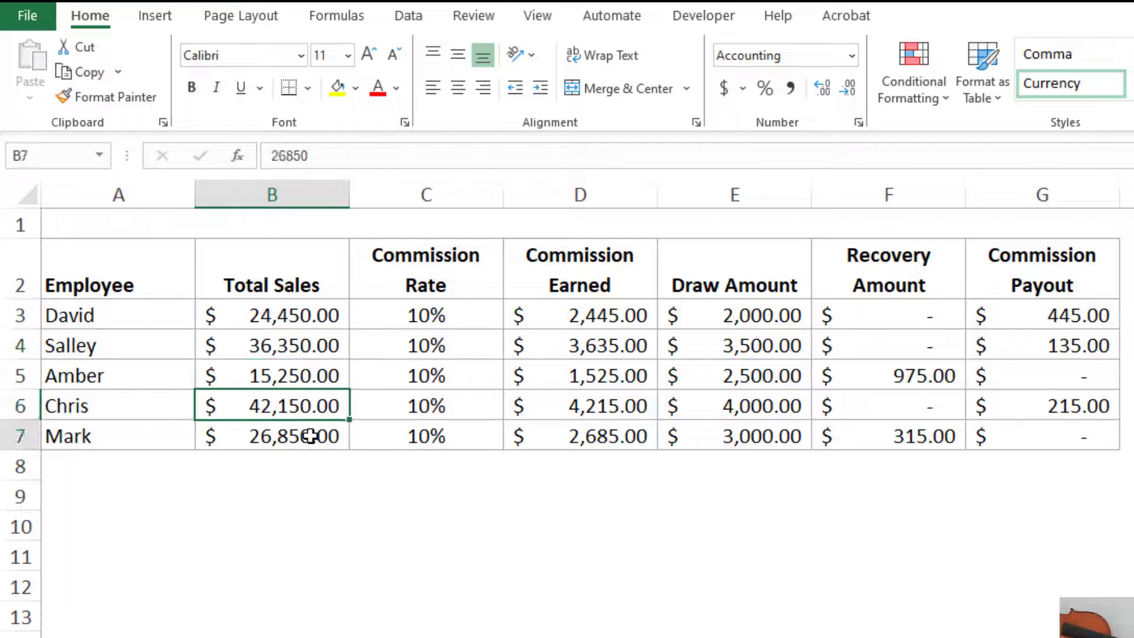
{"action": "left_click", "coordinate": [299, 315]}
{"action": "left_click_drag", "start_coordinate": [301, 341], "coordinate": [299, 438]}
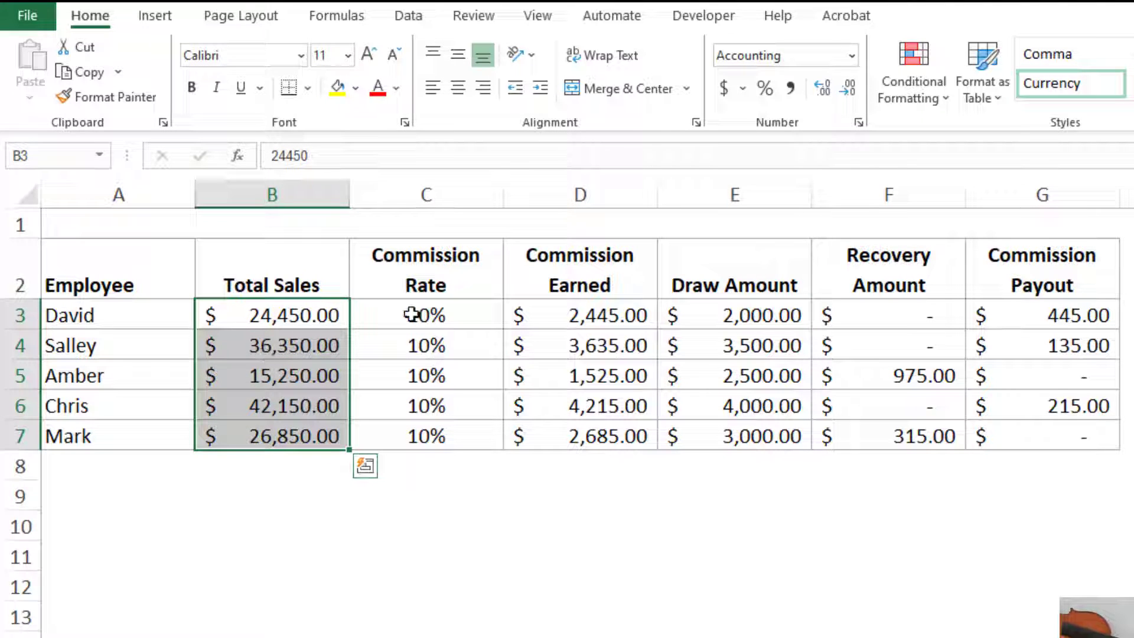
{"action": "left_click", "coordinate": [443, 315]}
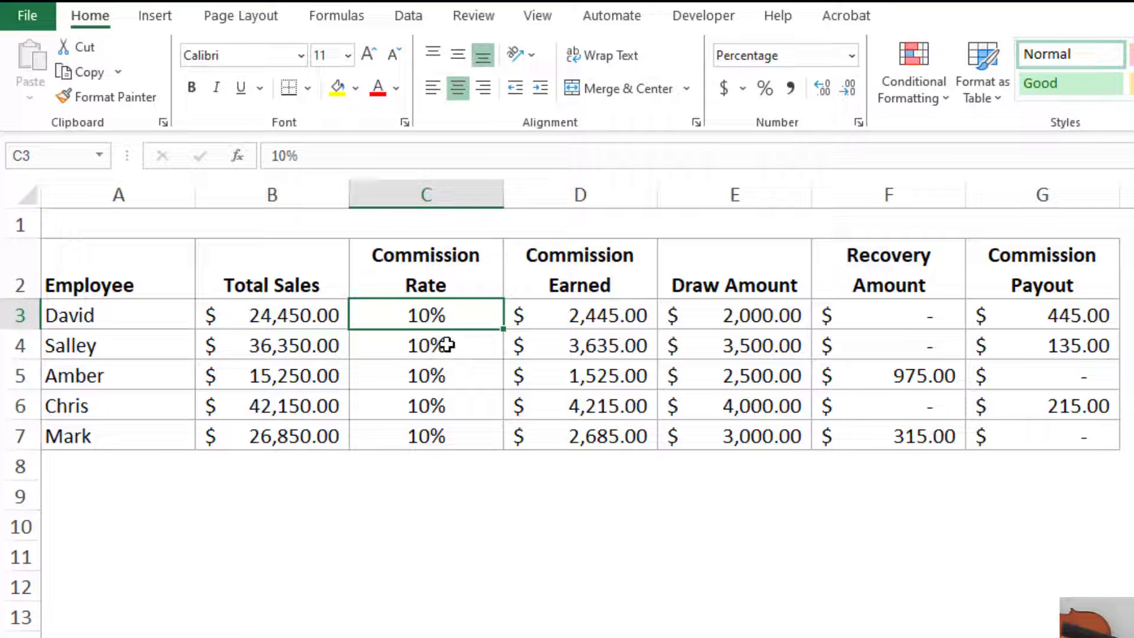
Step: Check the commission rate in C4 and inspect the cell references of the Commission Earned formula in D3 without changing it
{"action": "left_click", "coordinate": [447, 344]}
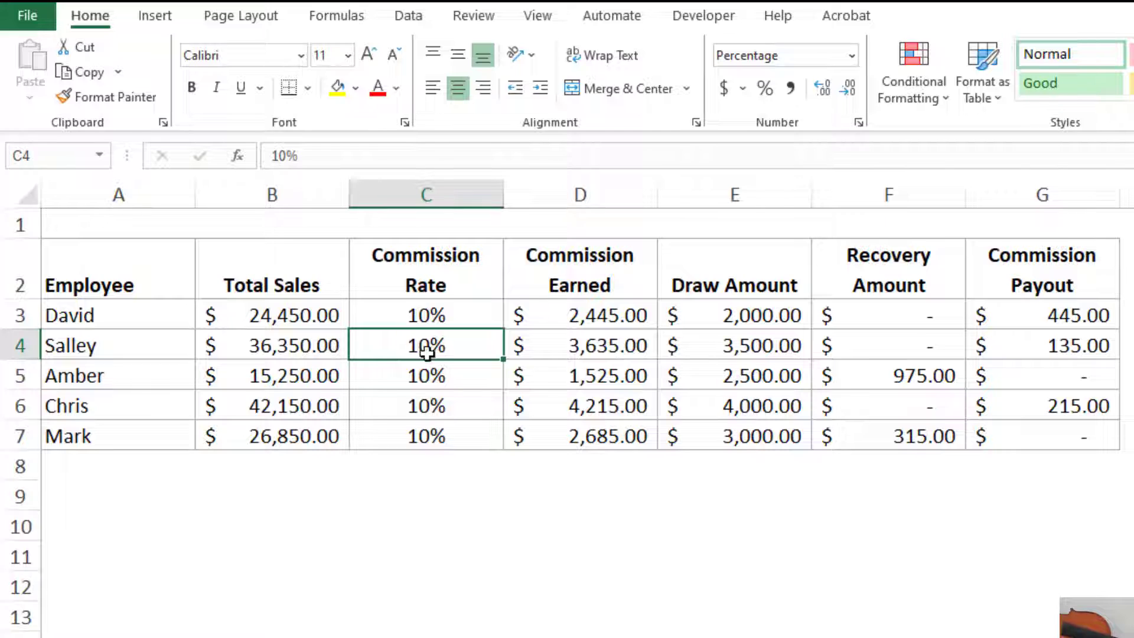
{"action": "left_click", "coordinate": [576, 314]}
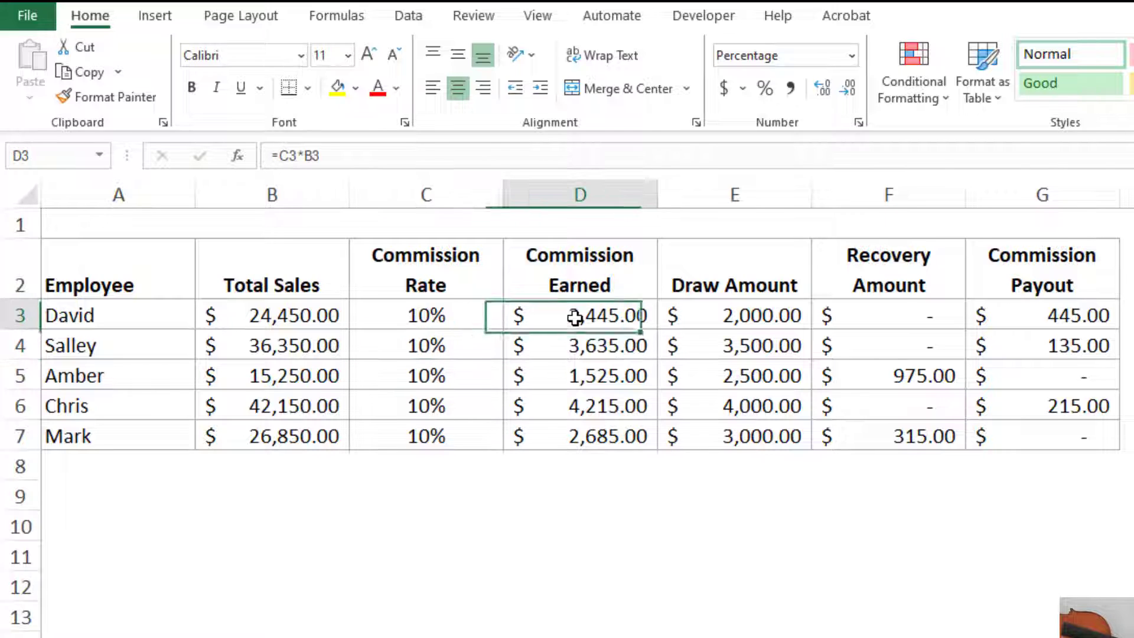
{"action": "left_click", "coordinate": [378, 158]}
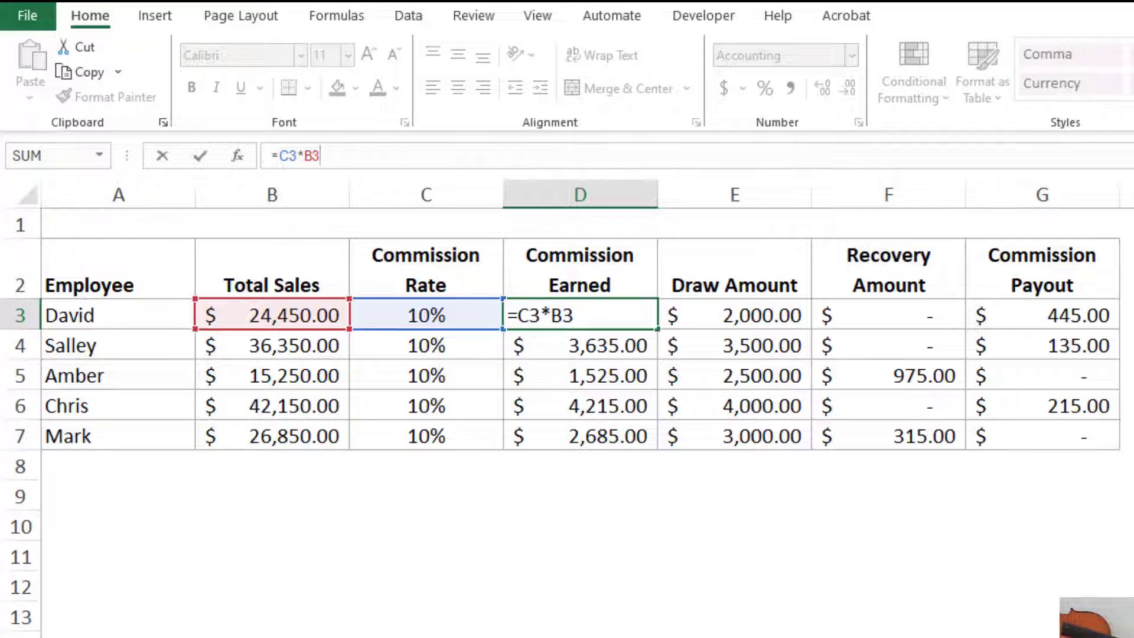
{"action": "key", "text": "ctrl+Return"}
Step: Review the draw amounts in E3 and E5, and compare row 5's draw with its commission earned and recovery amount
{"action": "left_click", "coordinate": [745, 322]}
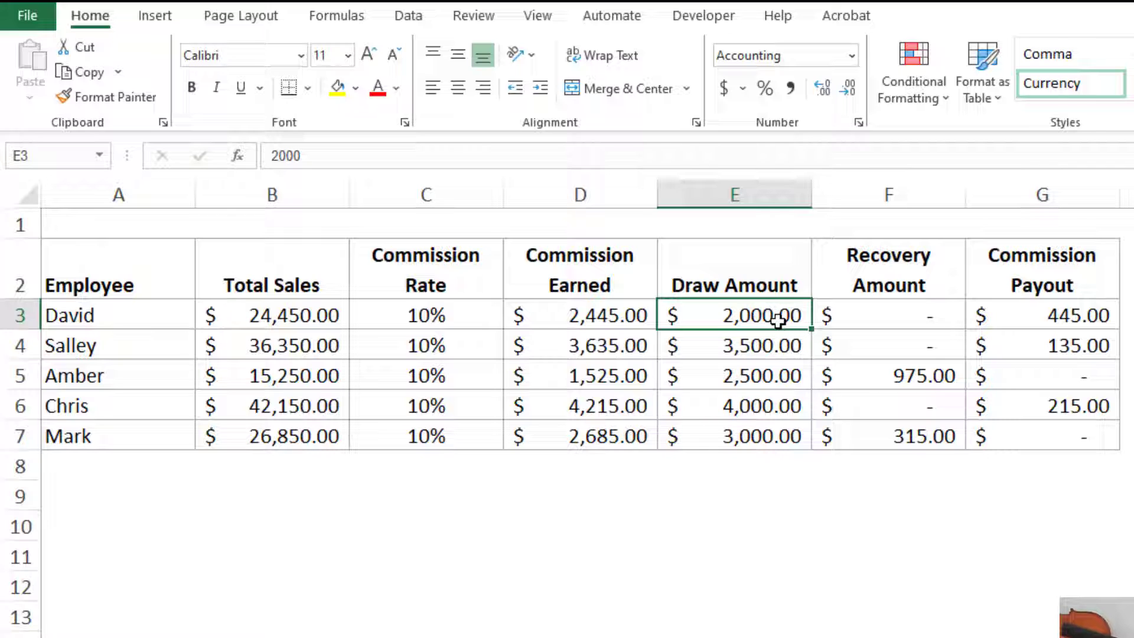
{"action": "left_click", "coordinate": [775, 373]}
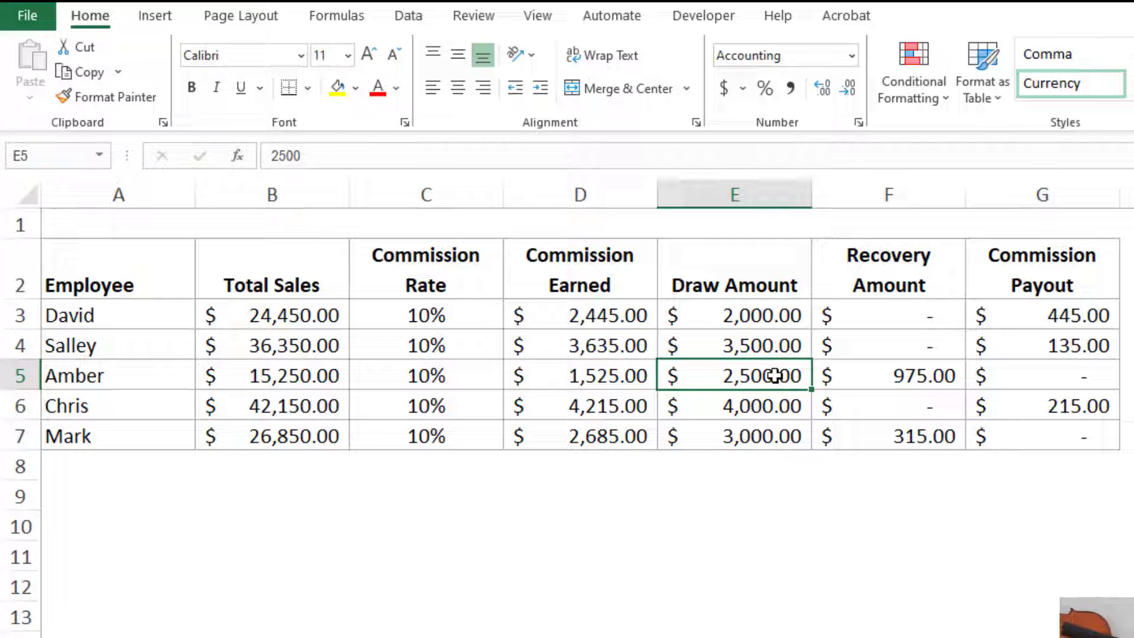
{"action": "left_click", "coordinate": [612, 381]}
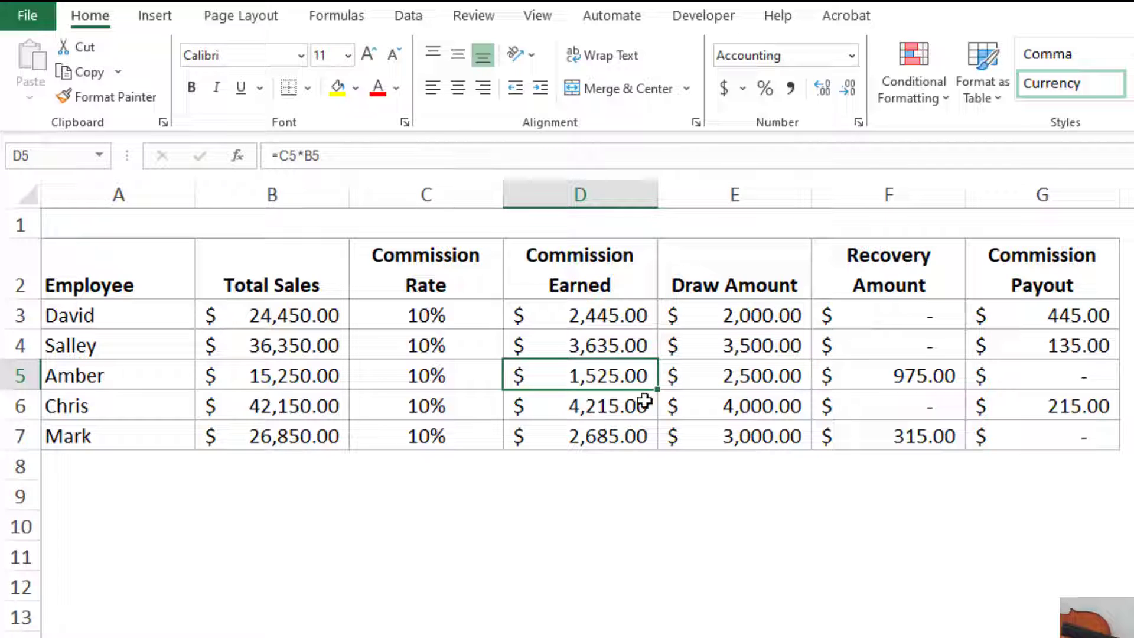
{"action": "left_click", "coordinate": [882, 378]}
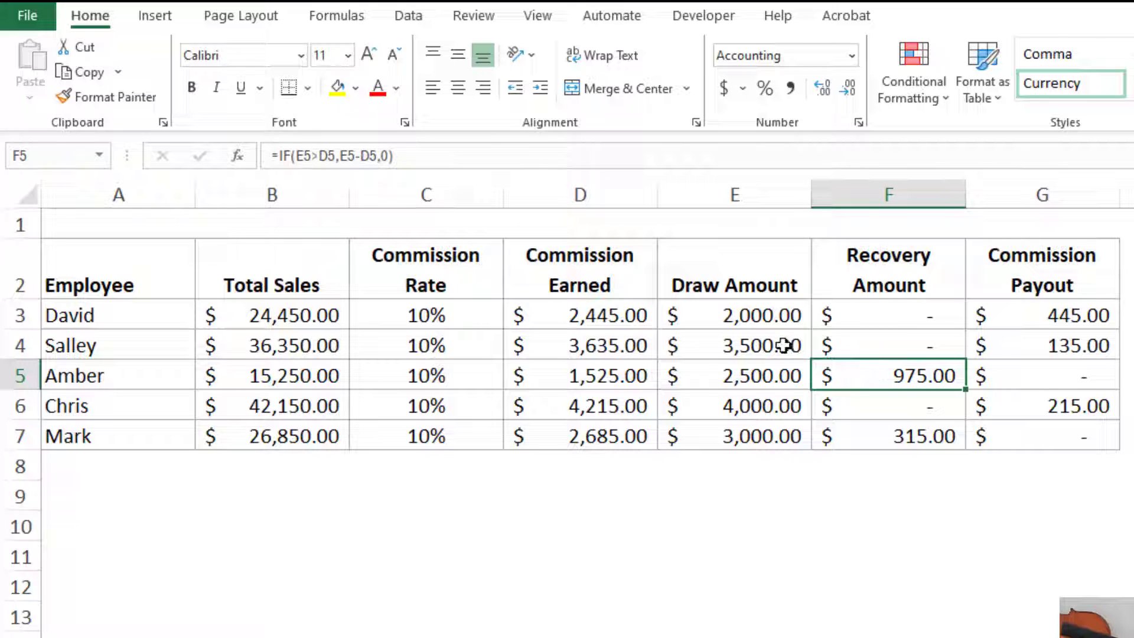
Step: Examine the logical test, value-if-true and value-if-false parts of the Recovery Amount IF formula in F3, leaving it unchanged
{"action": "left_click", "coordinate": [768, 318]}
{"action": "left_click", "coordinate": [905, 314]}
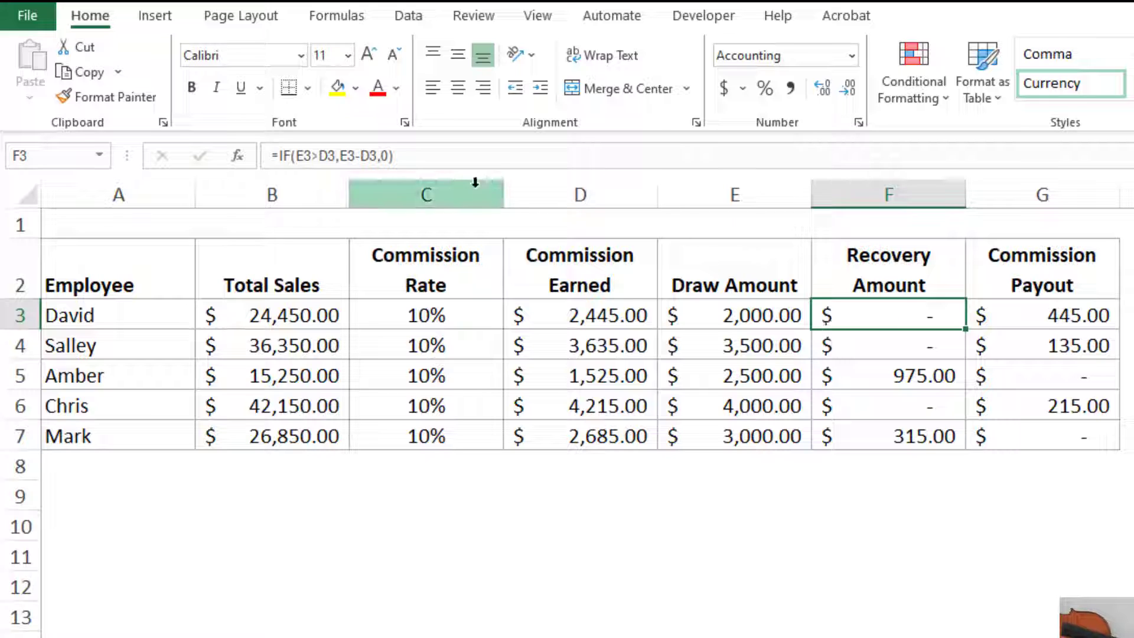
{"action": "left_click", "coordinate": [449, 161]}
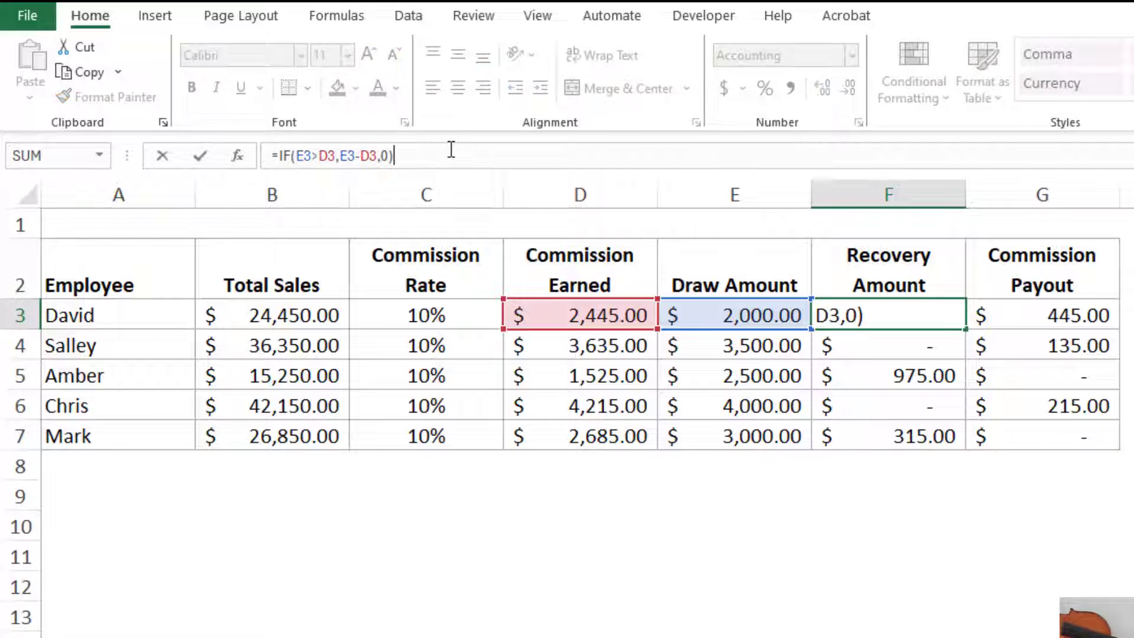
{"action": "left_click", "coordinate": [274, 156]}
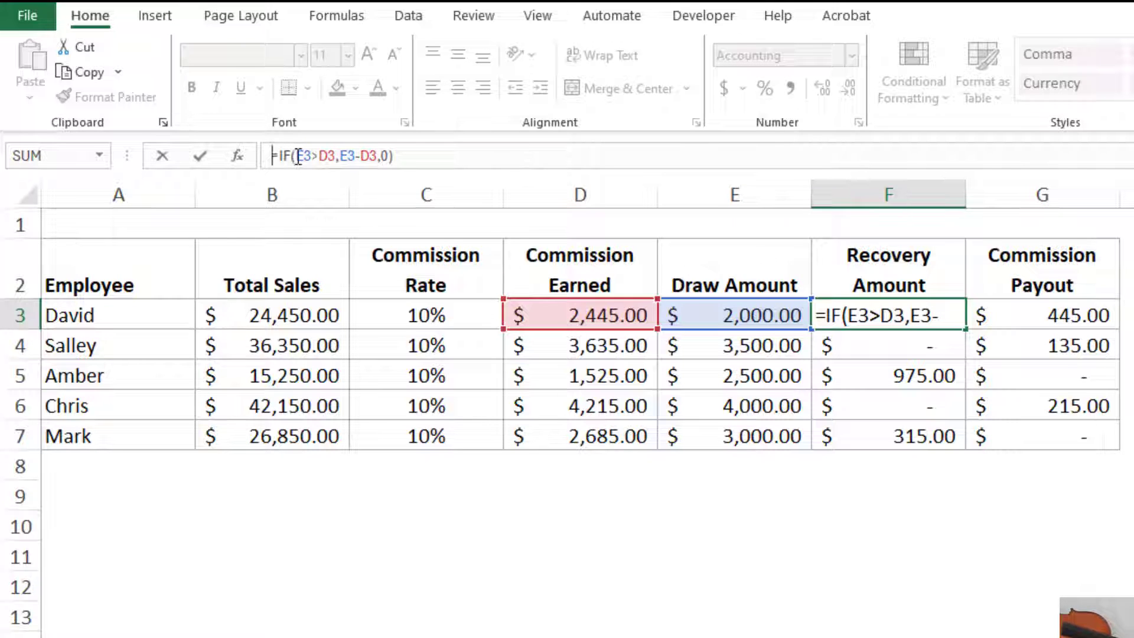
{"action": "left_click_drag", "start_coordinate": [297, 157], "coordinate": [311, 157]}
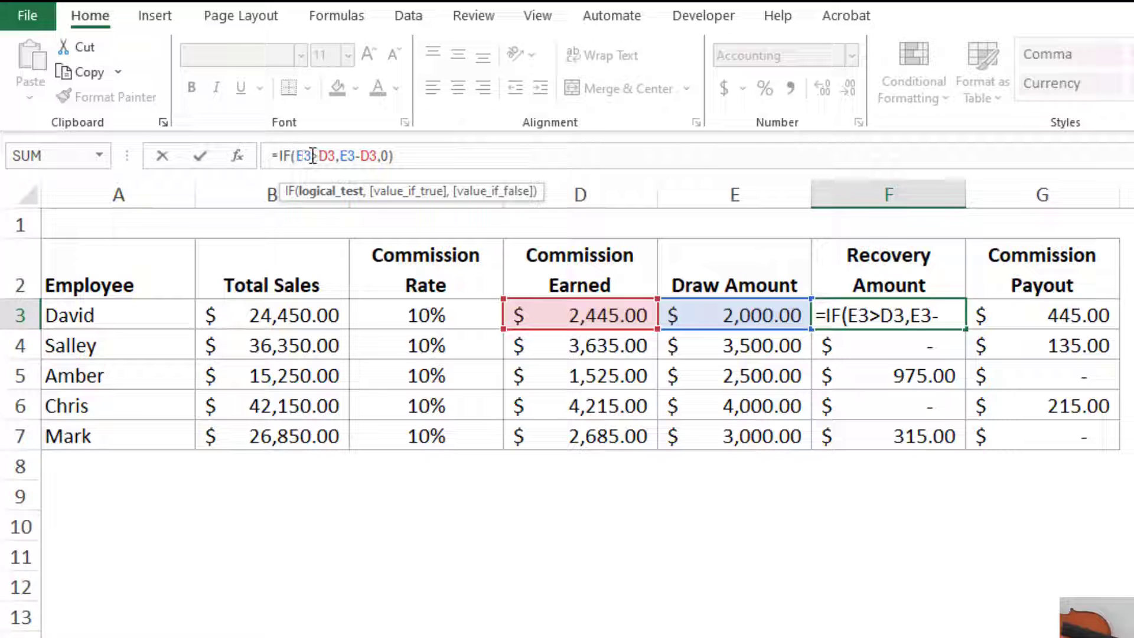
{"action": "left_click_drag", "start_coordinate": [312, 155], "coordinate": [318, 156]}
{"action": "left_click", "coordinate": [327, 156]}
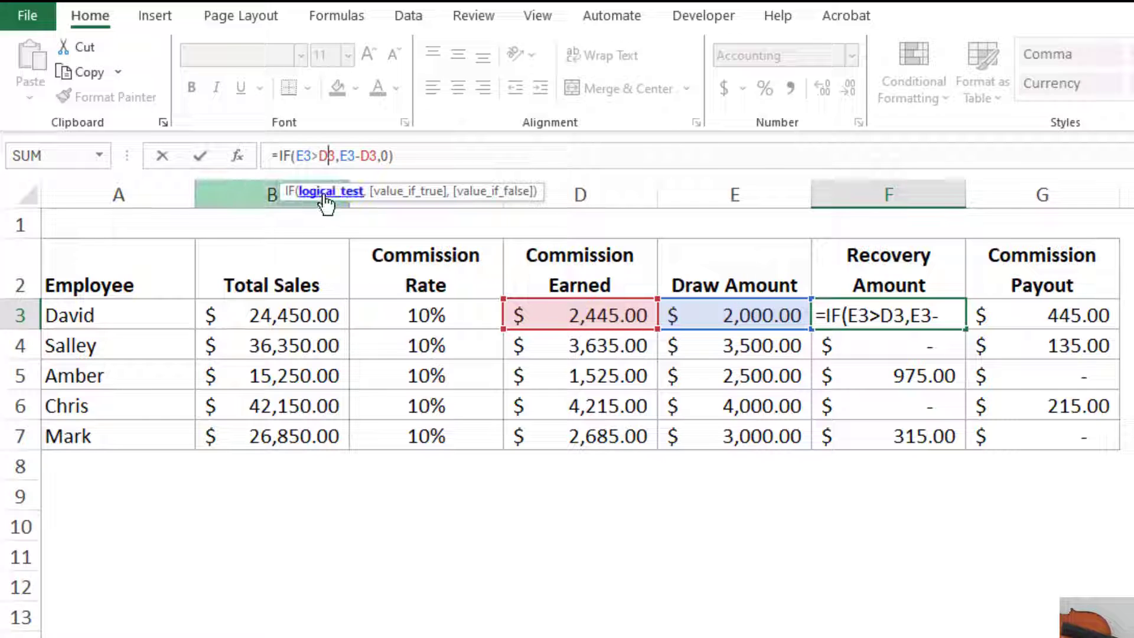
{"action": "left_click", "coordinate": [408, 191]}
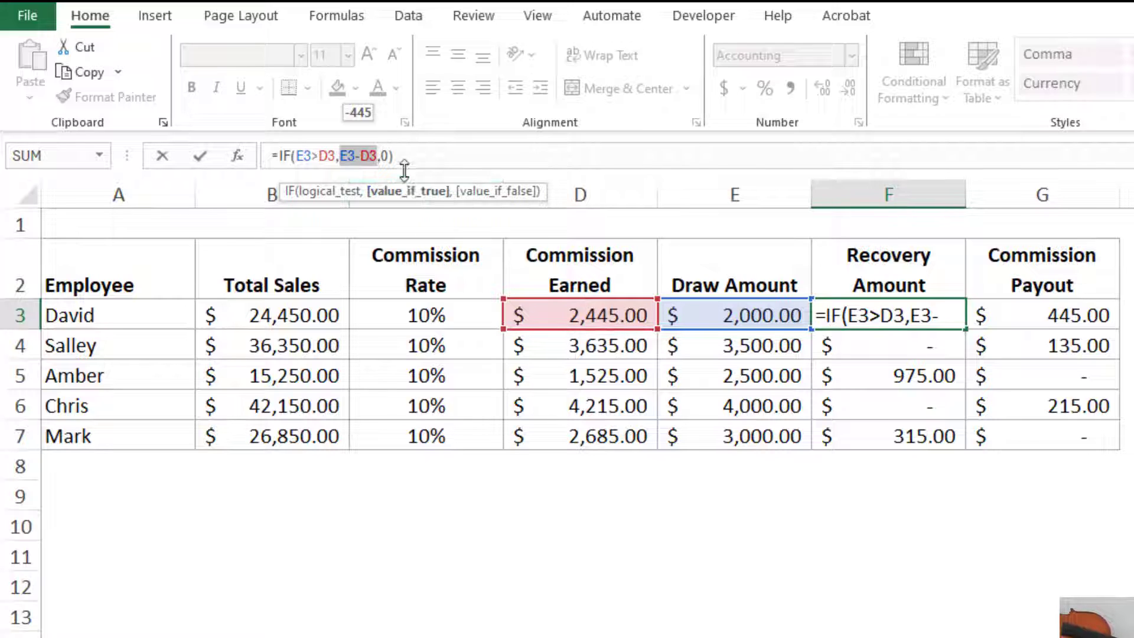
{"action": "left_click", "coordinate": [501, 195]}
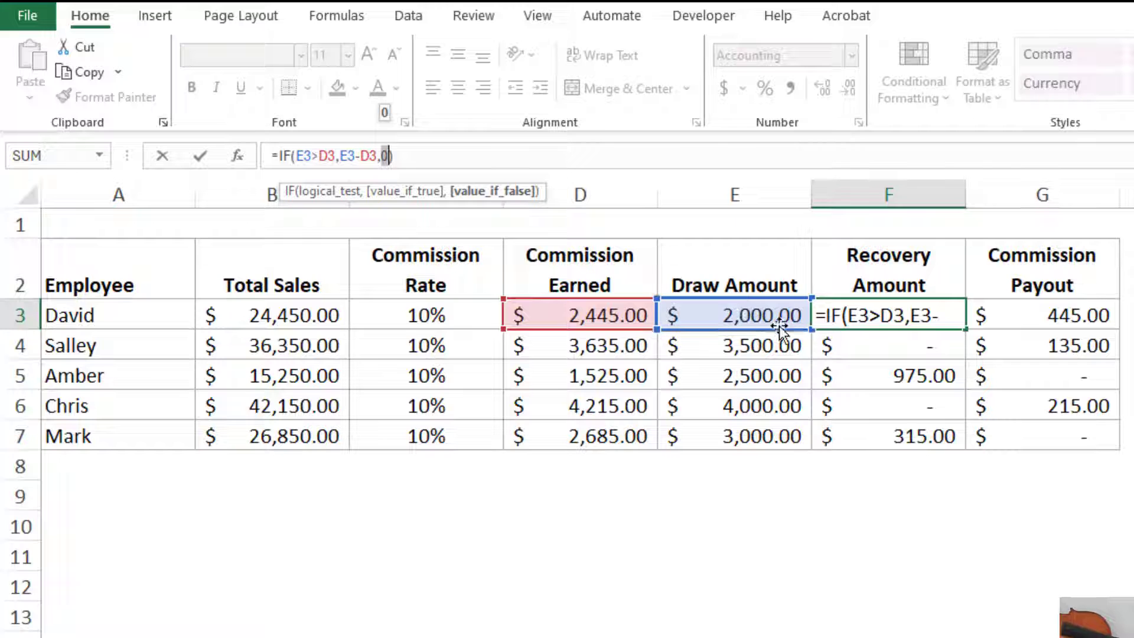
{"action": "key", "text": "ctrl+Return"}
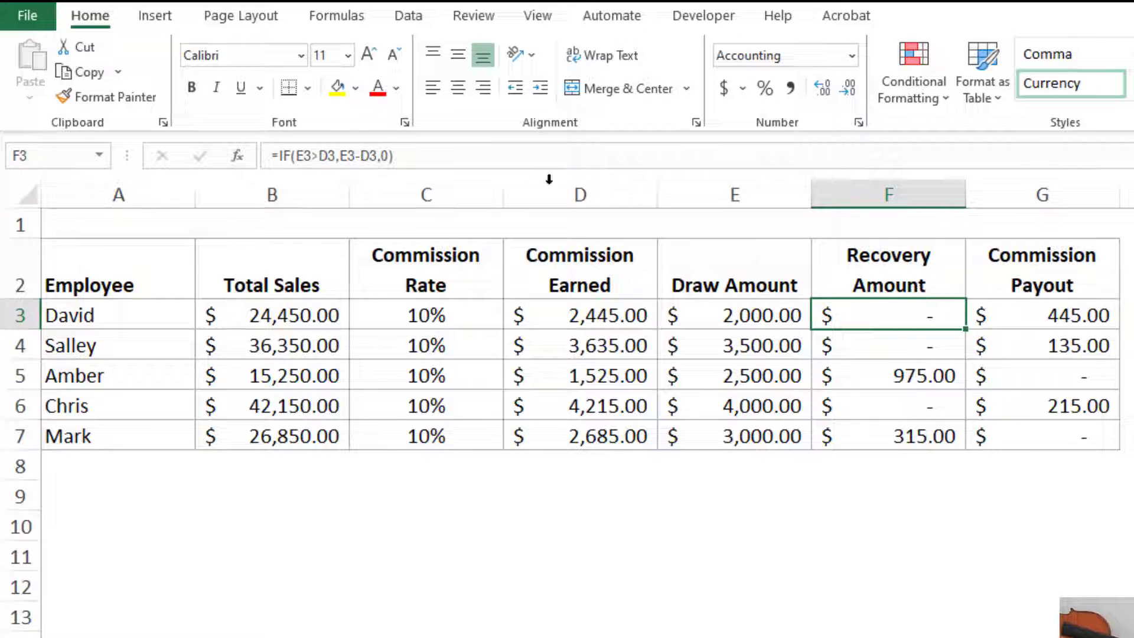
Step: Recheck the cells referenced by the F3 recovery formula and compare the recovery amounts in F5 and F3
{"action": "left_click", "coordinate": [433, 158]}
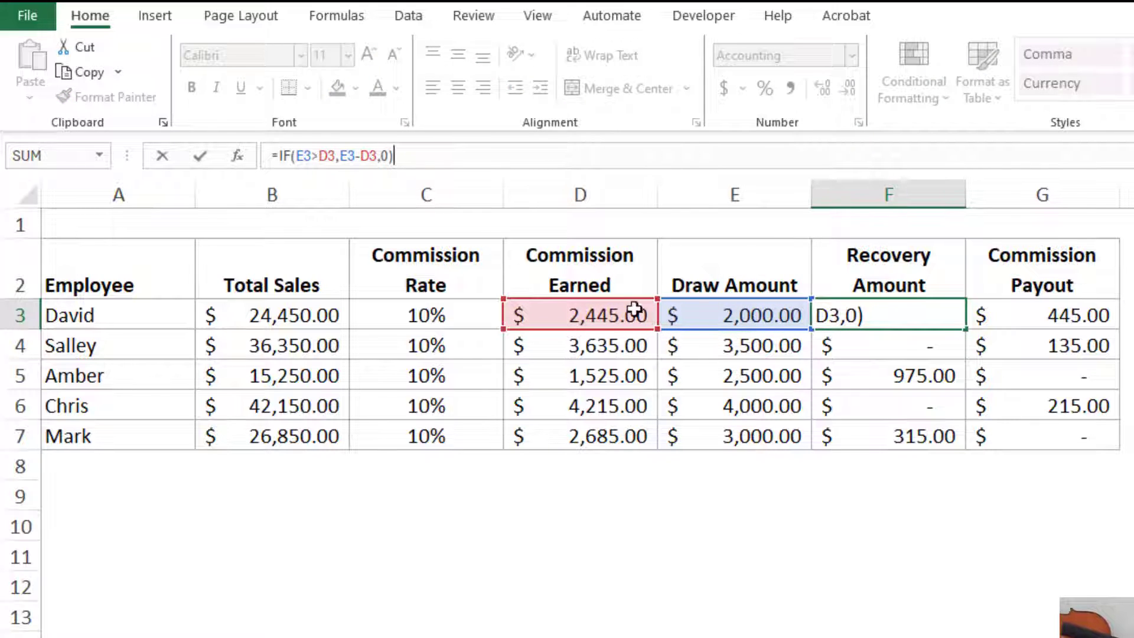
{"action": "key", "text": "ctrl+Return"}
{"action": "left_click", "coordinate": [893, 370]}
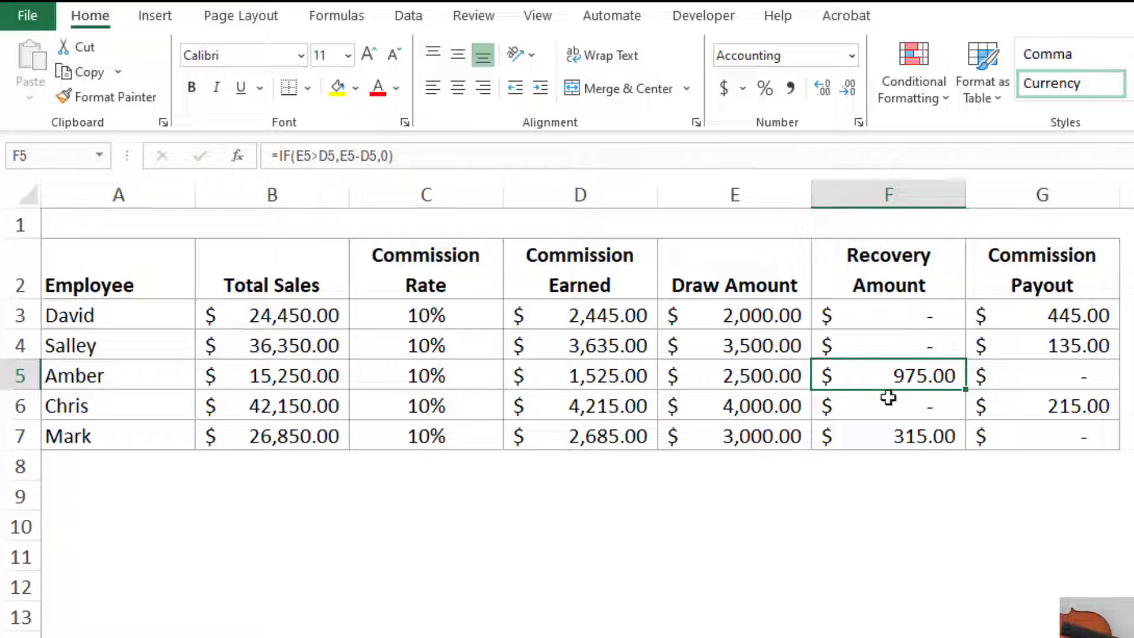
{"action": "left_click", "coordinate": [851, 312]}
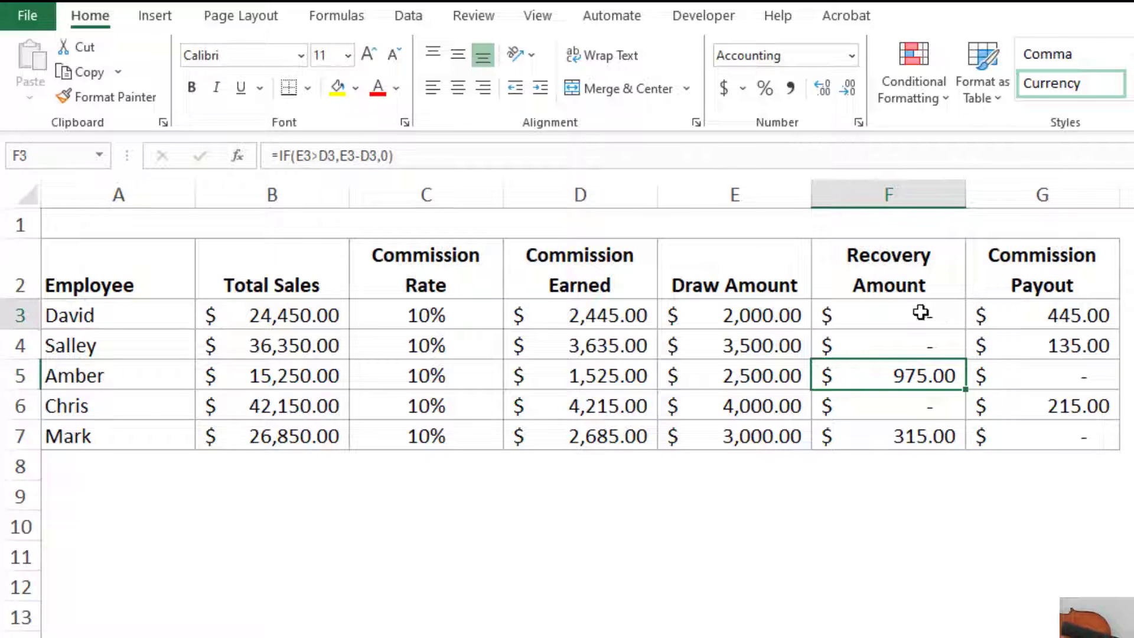
Step: Examine each argument of the Commission Payout IF formula in G3 without changing it
{"action": "left_click", "coordinate": [1058, 313]}
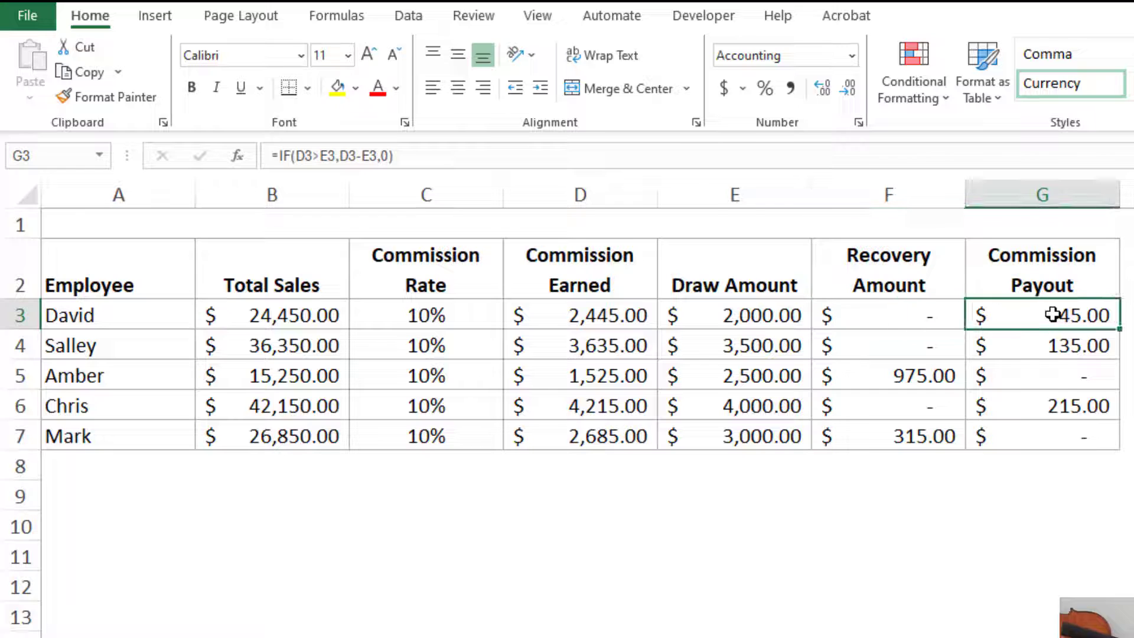
{"action": "left_click", "coordinate": [444, 155]}
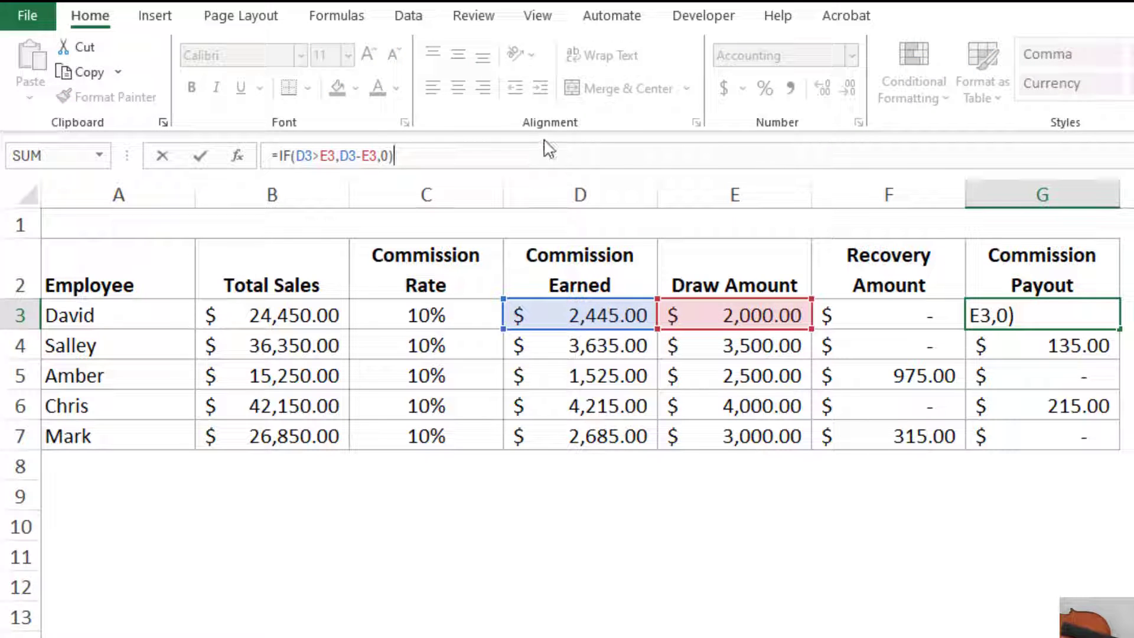
{"action": "left_click", "coordinate": [297, 156]}
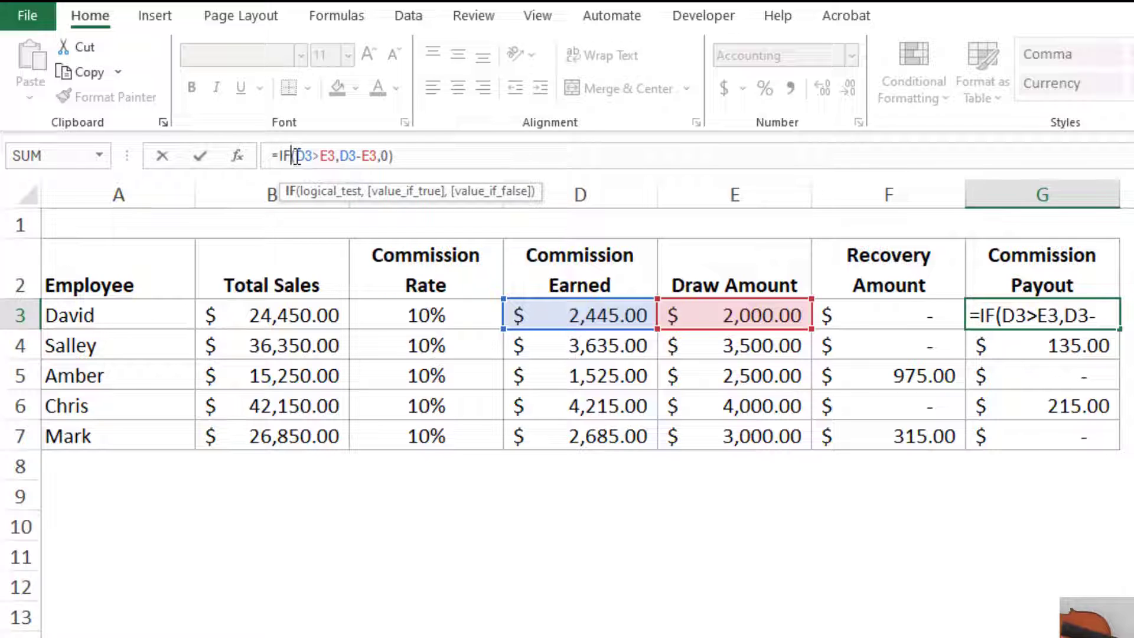
{"action": "left_click_drag", "start_coordinate": [298, 156], "coordinate": [324, 198]}
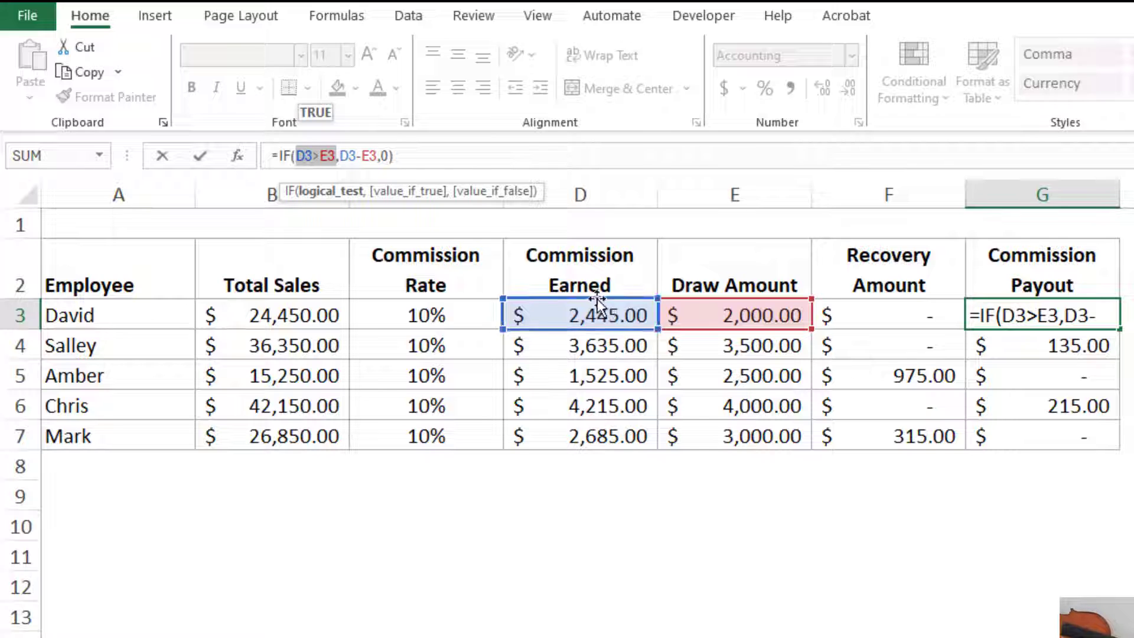
{"action": "left_click", "coordinate": [399, 191]}
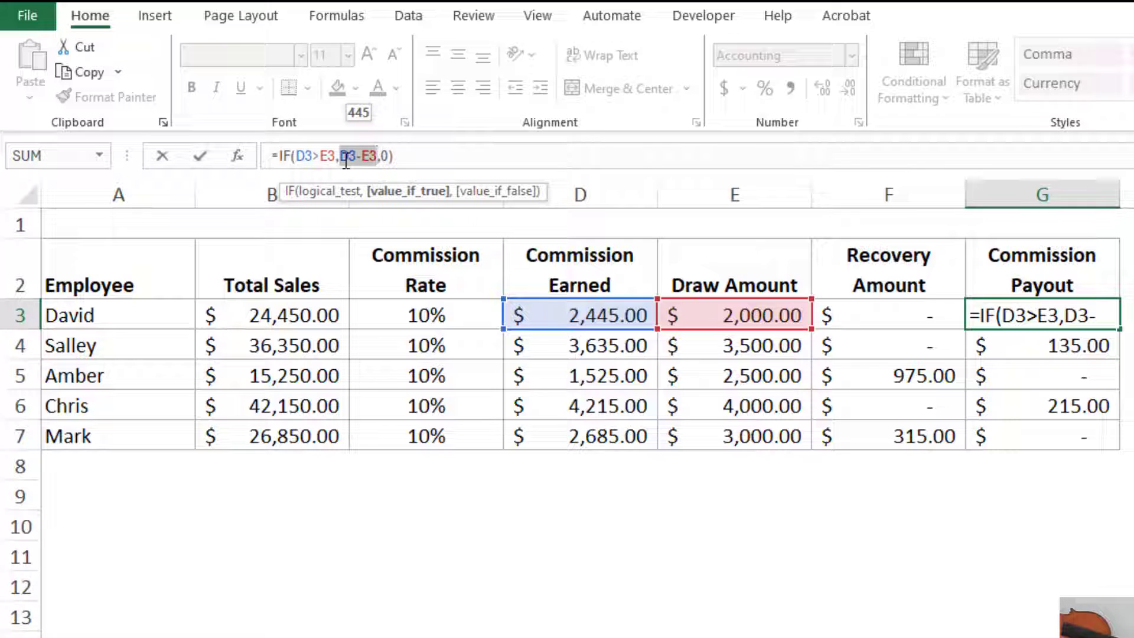
{"action": "left_click", "coordinate": [383, 156]}
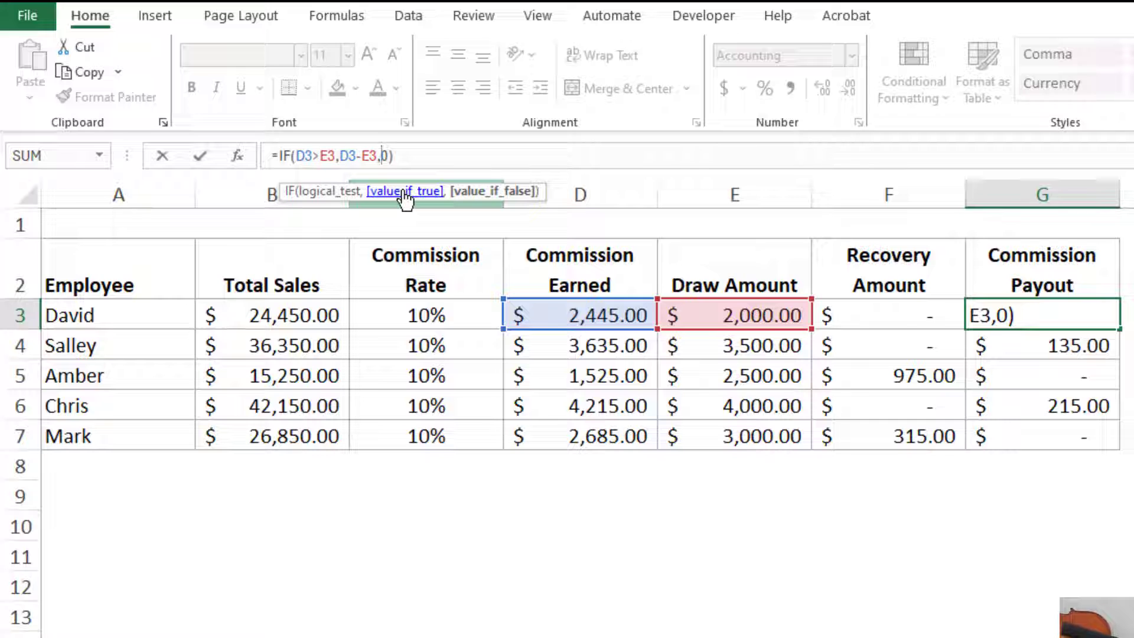
{"action": "key", "text": "Return"}
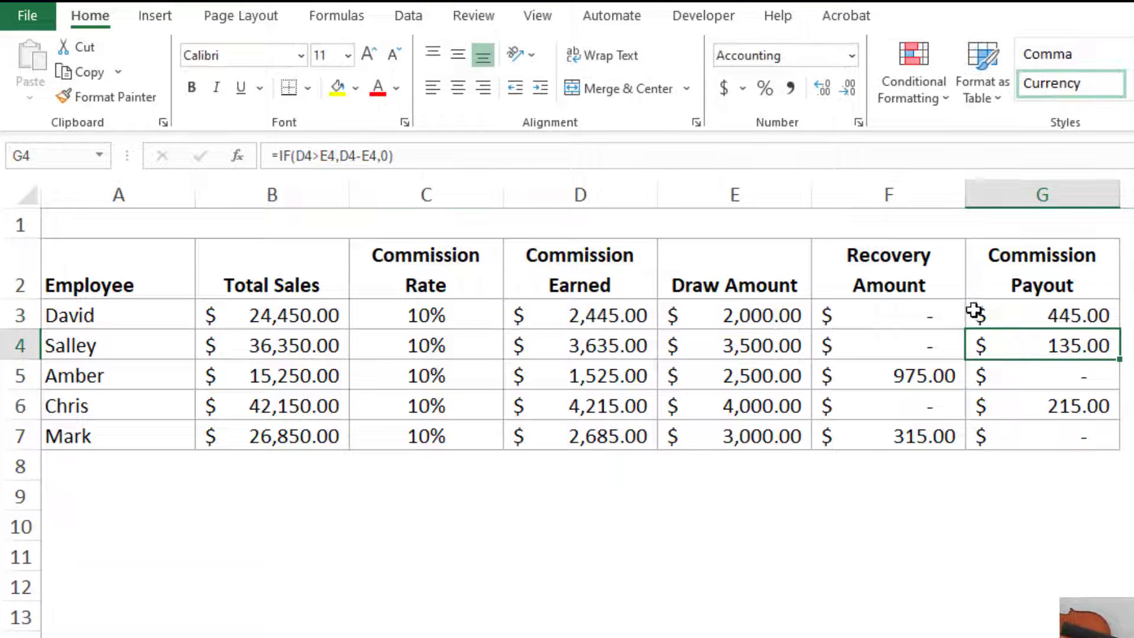
Step: Compare the first employee's recovery amount in F3 with the commission payout in G3
{"action": "left_click_drag", "start_coordinate": [939, 312], "coordinate": [1014, 312]}
{"action": "left_click", "coordinate": [1010, 316]}
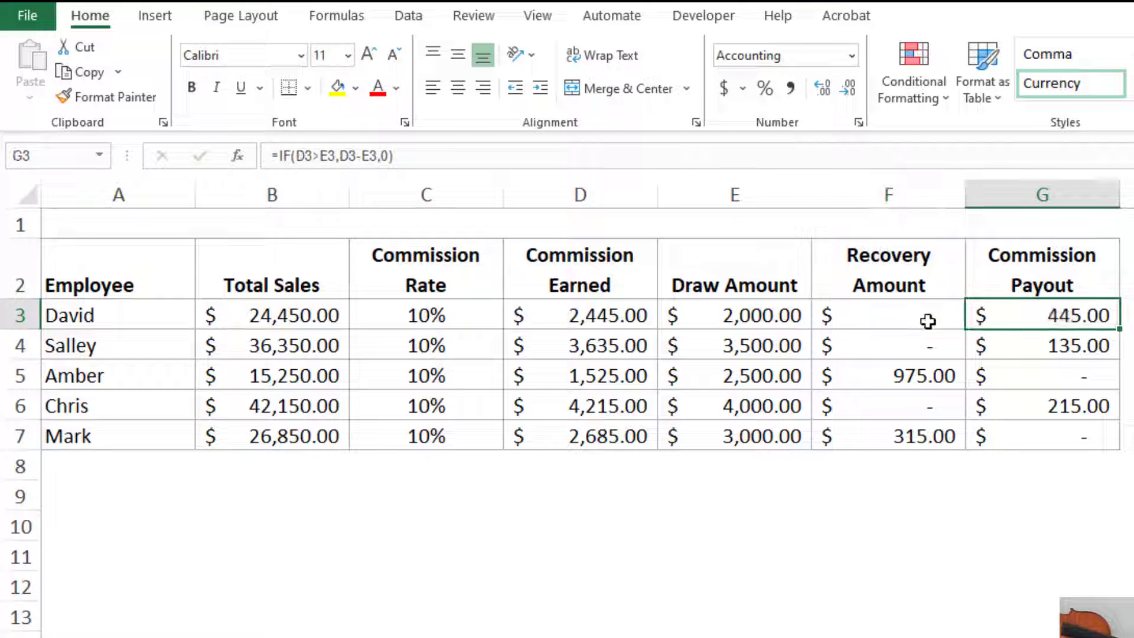
{"action": "left_click", "coordinate": [927, 321]}
{"action": "left_click", "coordinate": [1044, 314]}
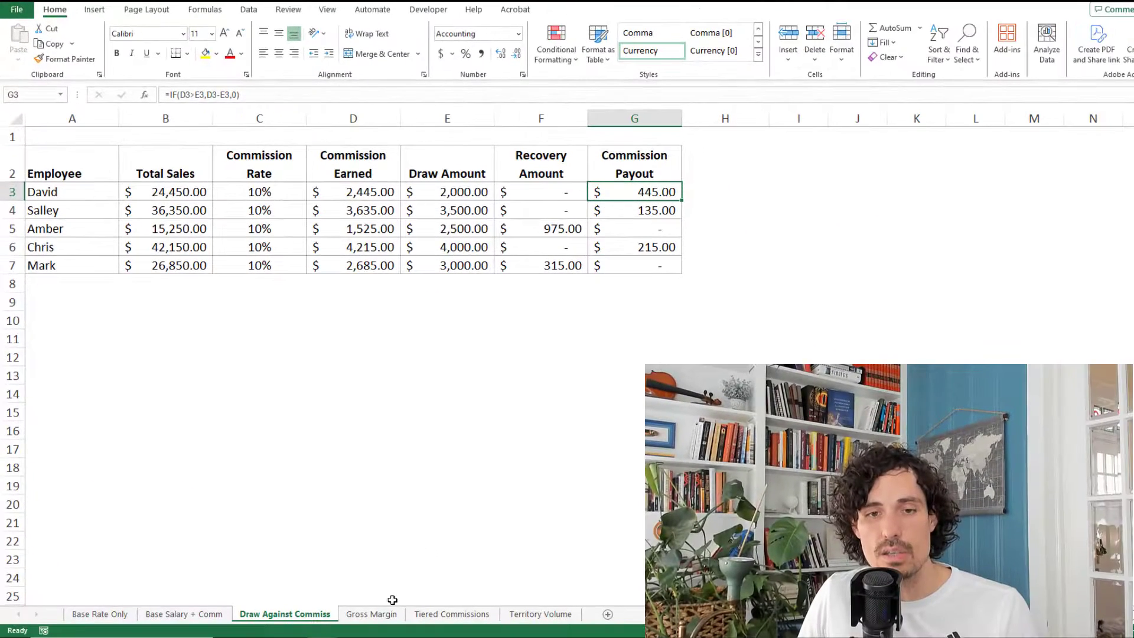
Step: Open the Gross Margin sheet and review the Employee column and the Gross Sales values from B3 down
{"action": "left_click", "coordinate": [371, 615]}
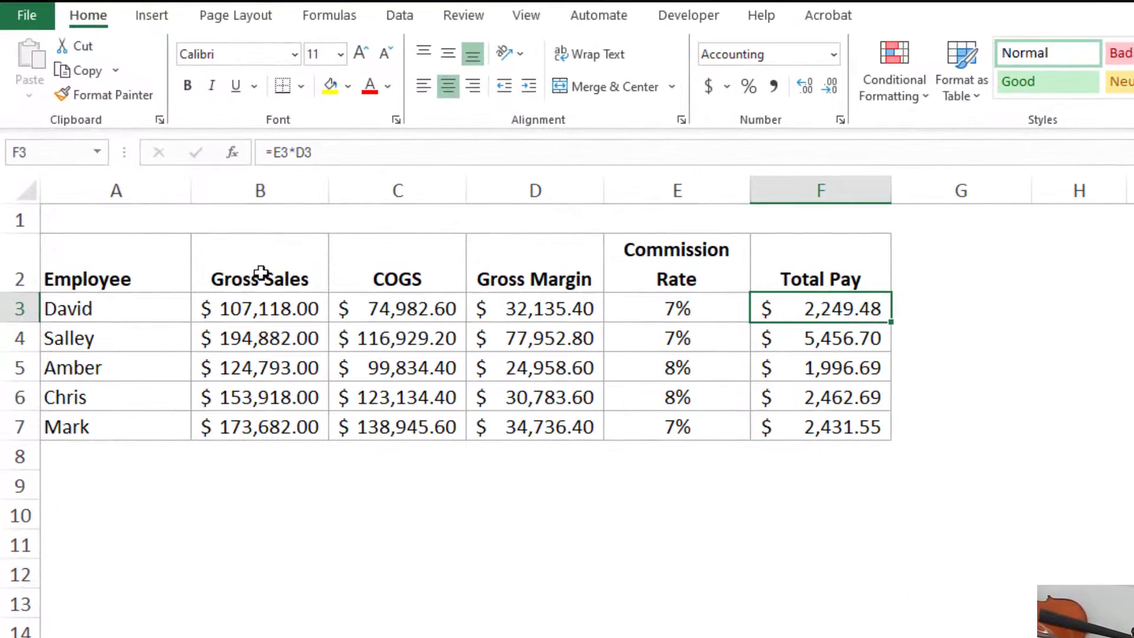
{"action": "left_click_drag", "start_coordinate": [94, 270], "coordinate": [95, 395]}
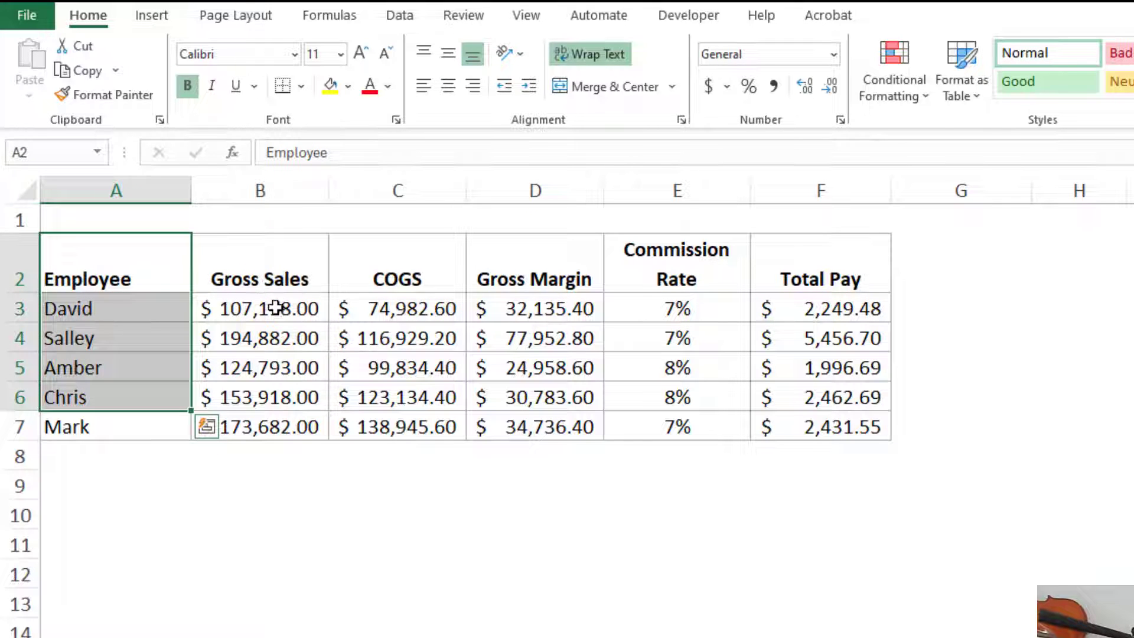
{"action": "left_click", "coordinate": [276, 307]}
{"action": "key", "text": "Down"}
{"action": "key", "text": "Down"}
{"action": "left_click", "coordinate": [296, 316]}
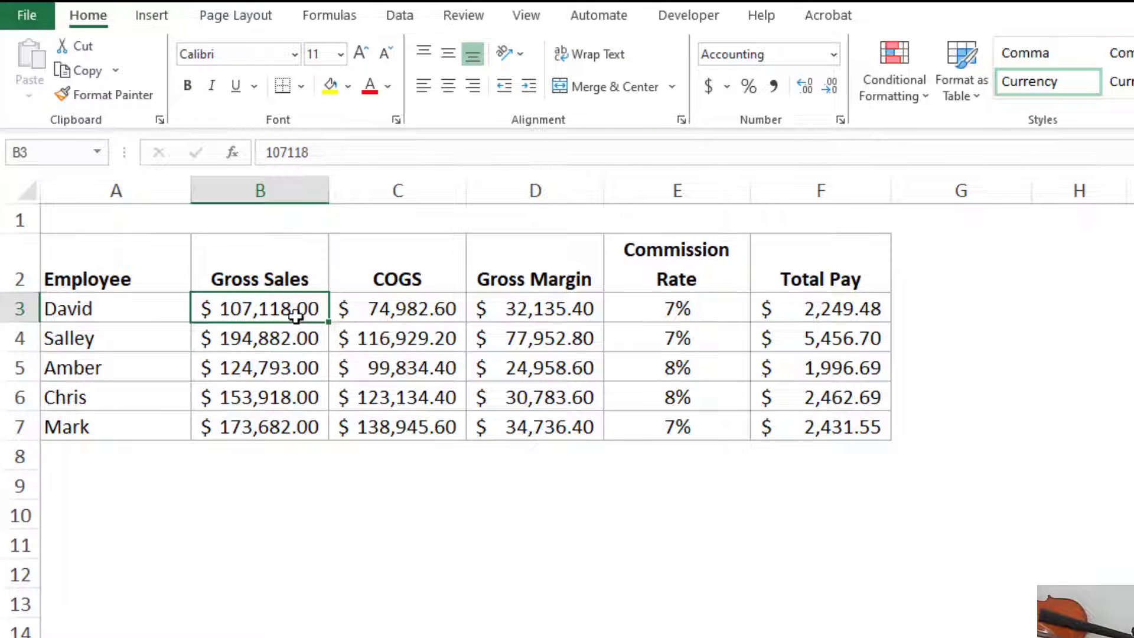
Step: Compare the first employee's Gross Sales in B3 with the COGS in C3
{"action": "left_click", "coordinate": [401, 305]}
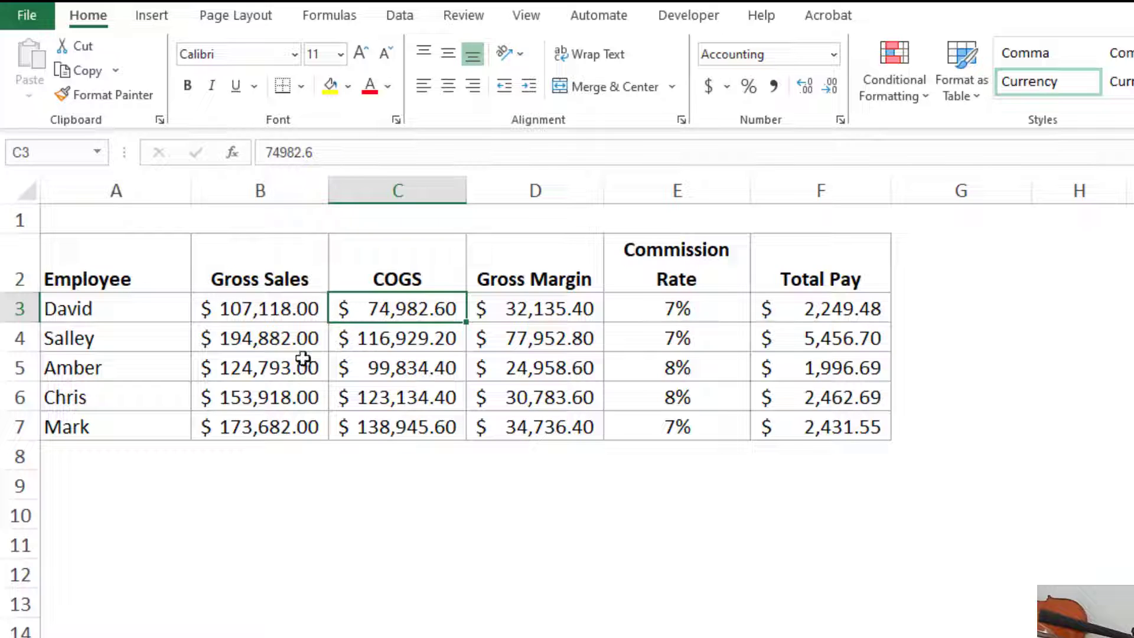
{"action": "left_click", "coordinate": [272, 315]}
{"action": "left_click", "coordinate": [428, 307]}
Step: Inspect the cell references of the Gross Margin formula in D3 without changing it, and check the commission rate in E3
{"action": "left_click", "coordinate": [537, 308]}
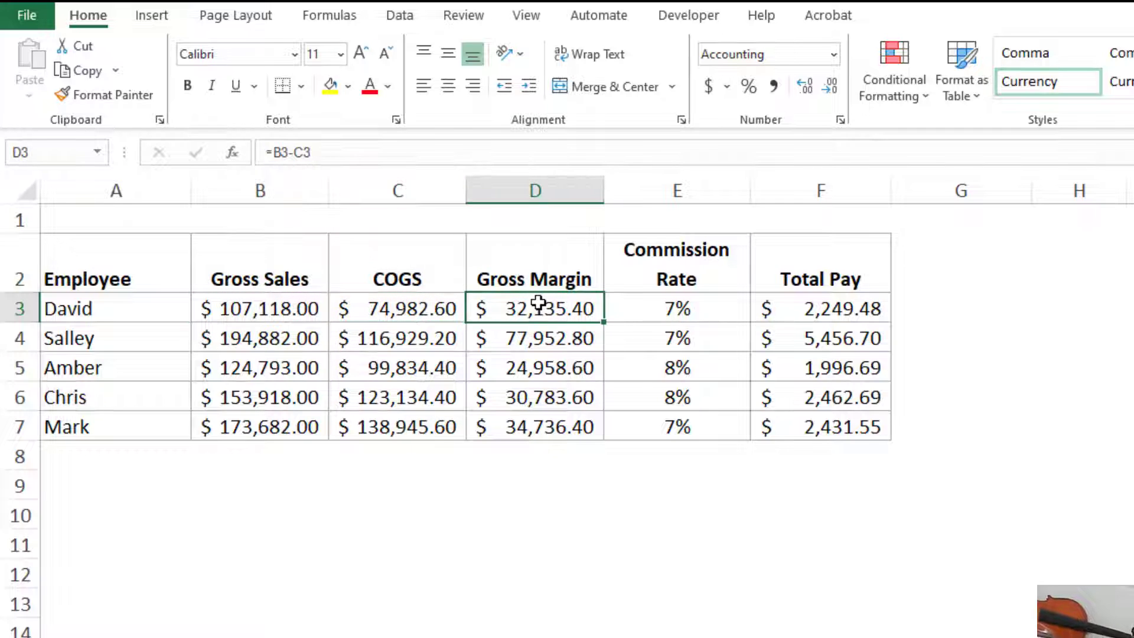
{"action": "left_click", "coordinate": [364, 152]}
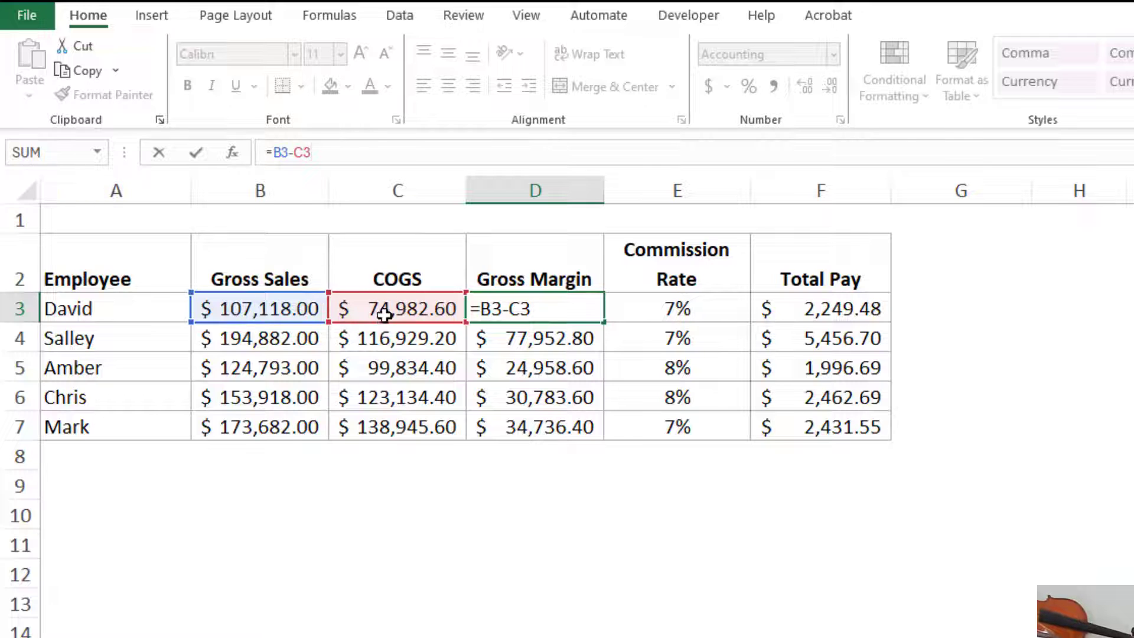
{"action": "key", "text": "Return"}
{"action": "left_click", "coordinate": [505, 322]}
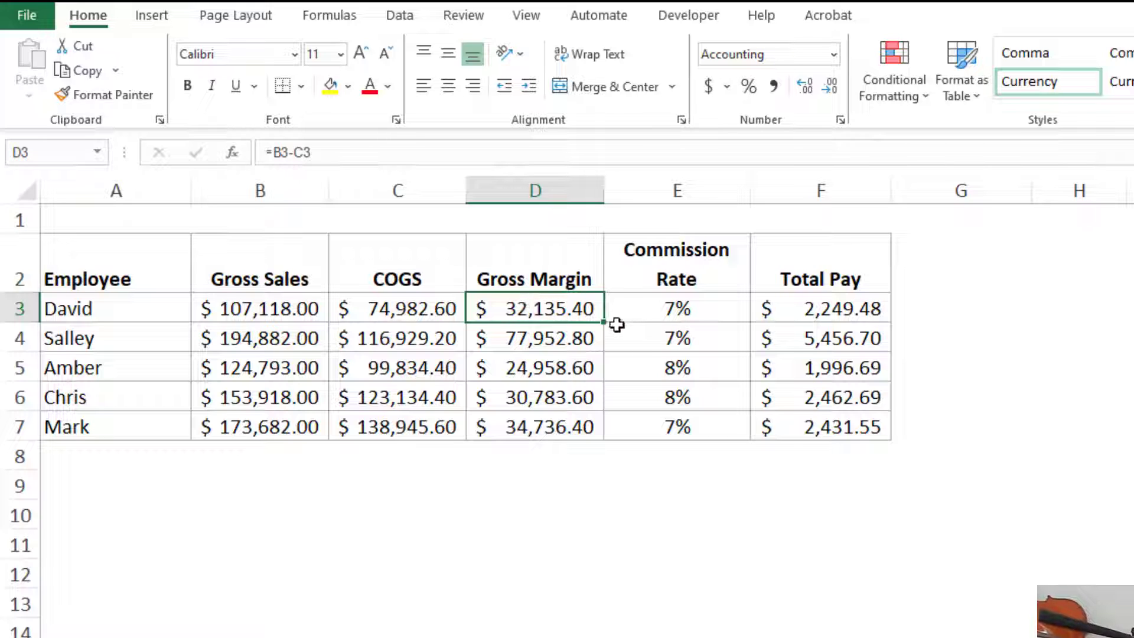
{"action": "left_click", "coordinate": [677, 308]}
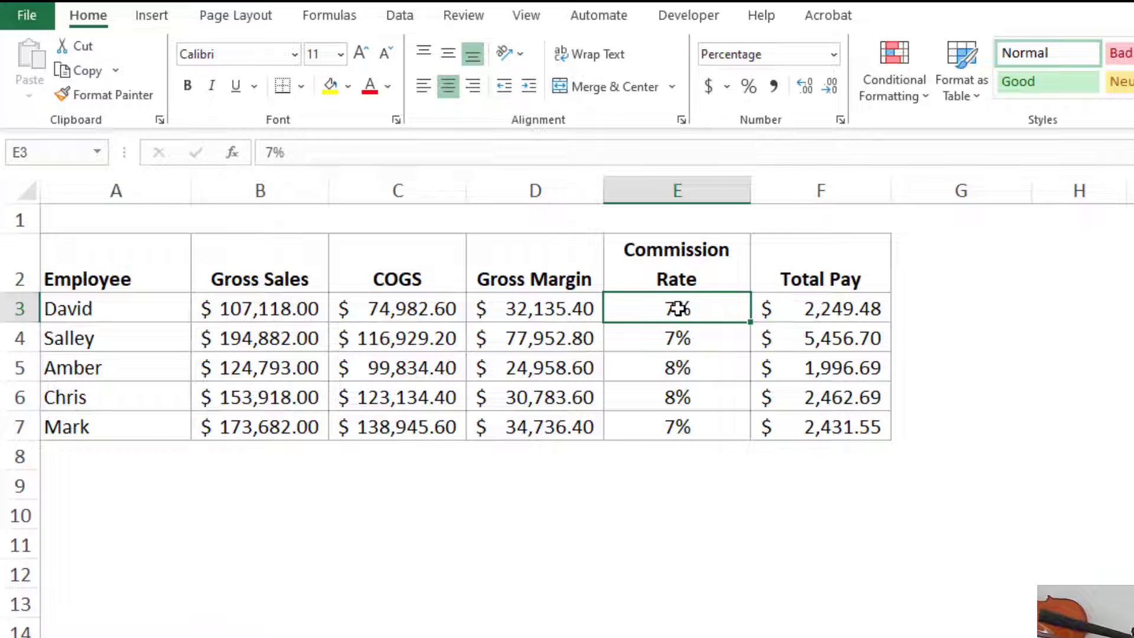
Step: Inspect the cell references of the Total Pay formula in F3 without changing it
{"action": "left_click", "coordinate": [861, 308]}
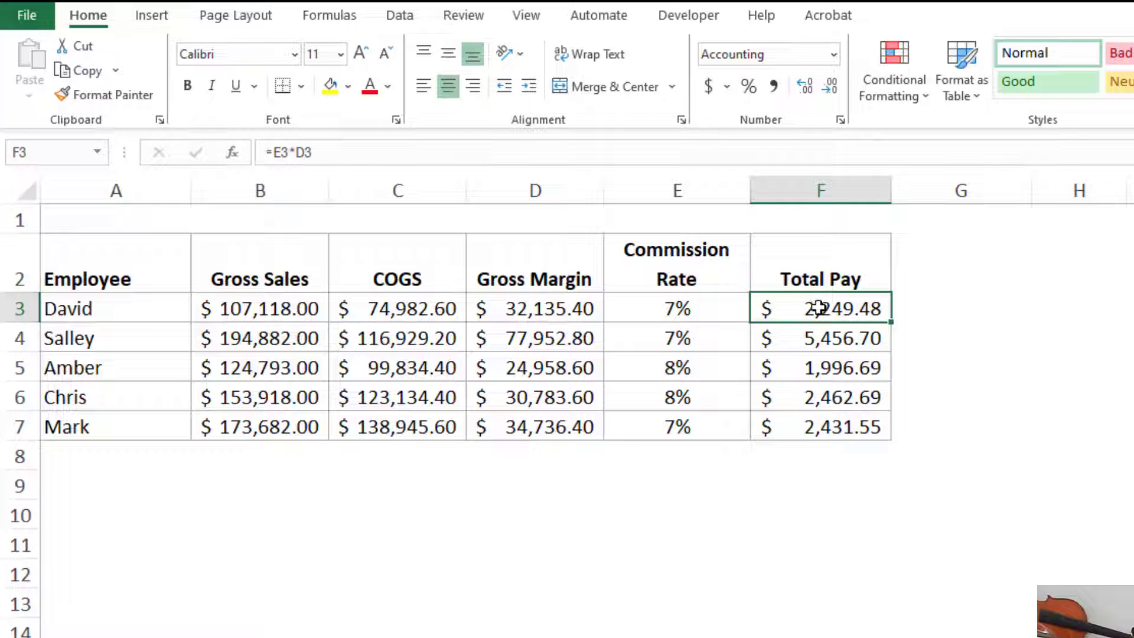
{"action": "left_click", "coordinate": [618, 153]}
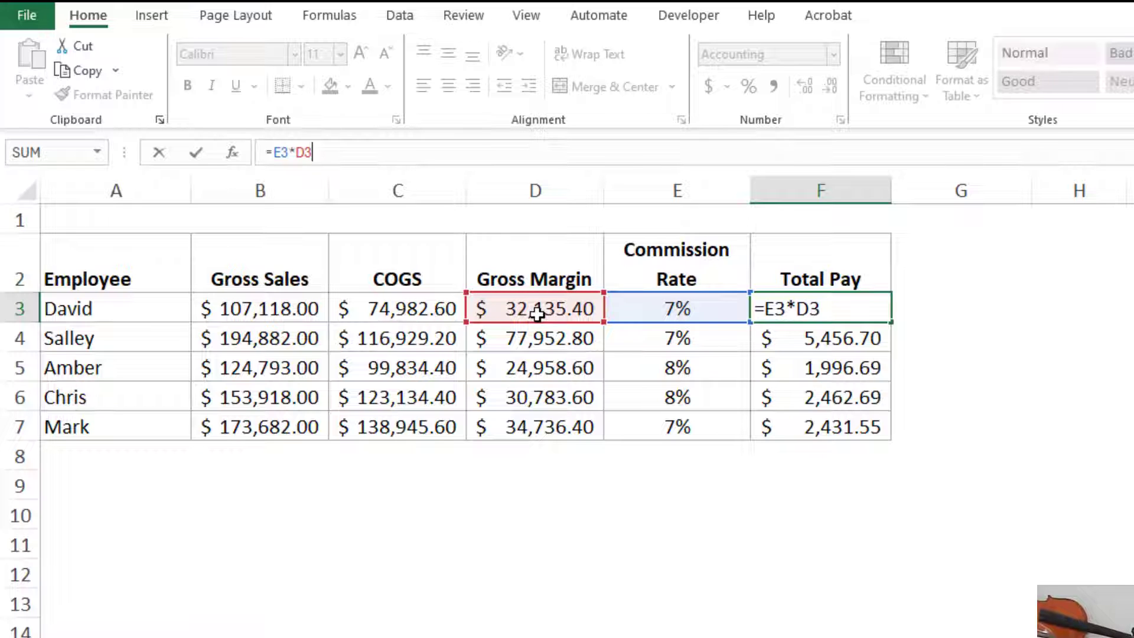
{"action": "key", "text": "ctrl+Return"}
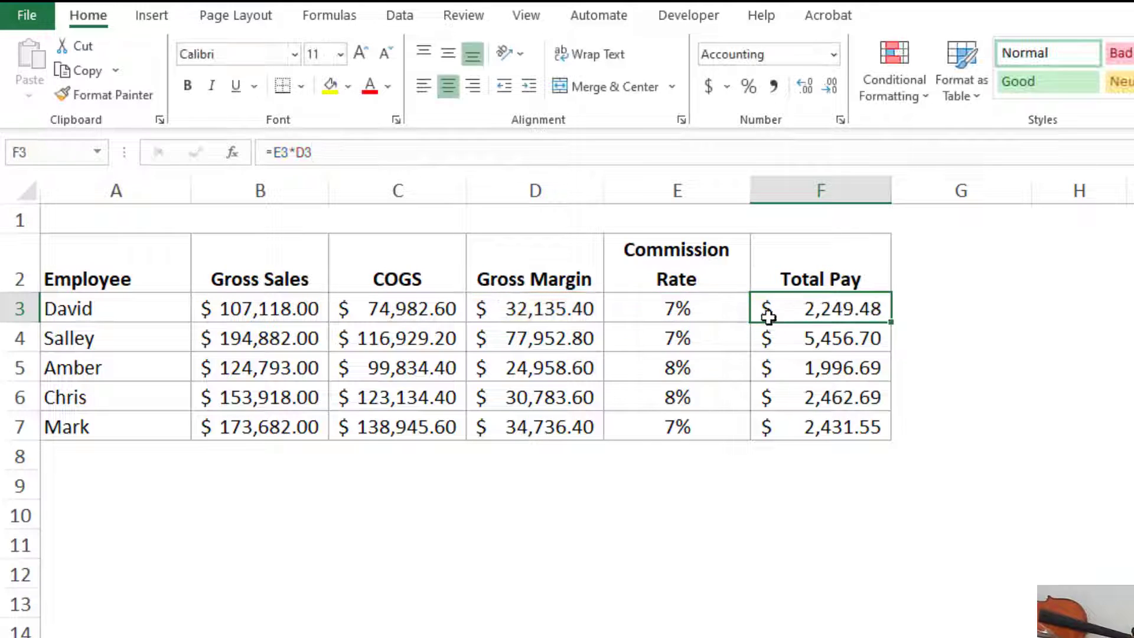
Step: Try a 10% commission rate for the first employee in E3 and restore it to 7%
{"action": "left_click", "coordinate": [667, 315]}
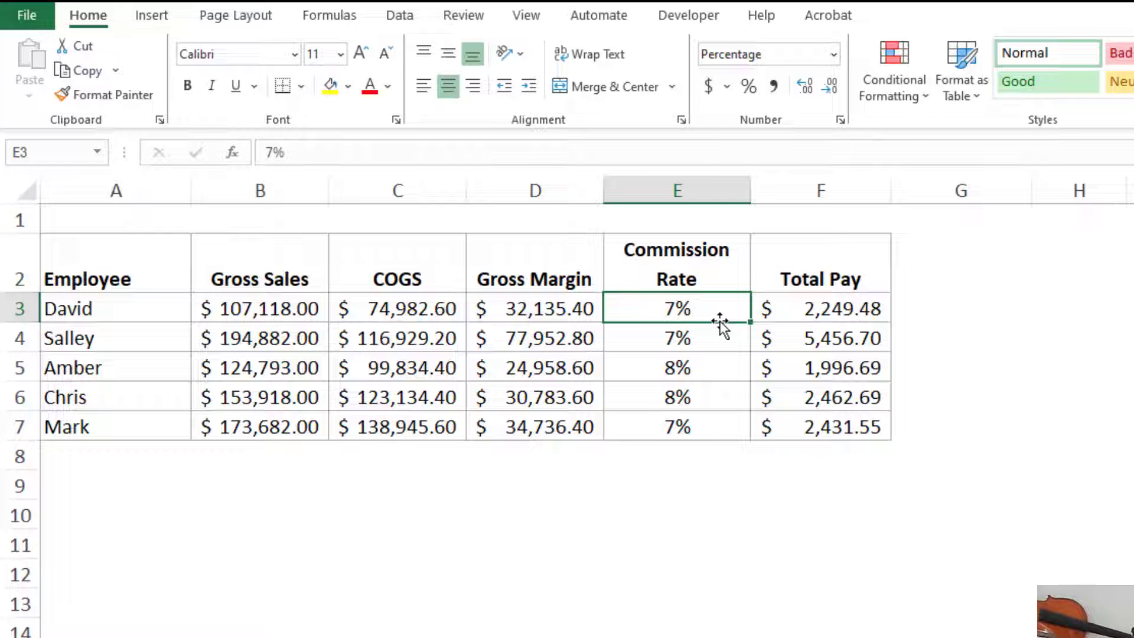
{"action": "type", "text": "10"}
{"action": "key", "text": "Return"}
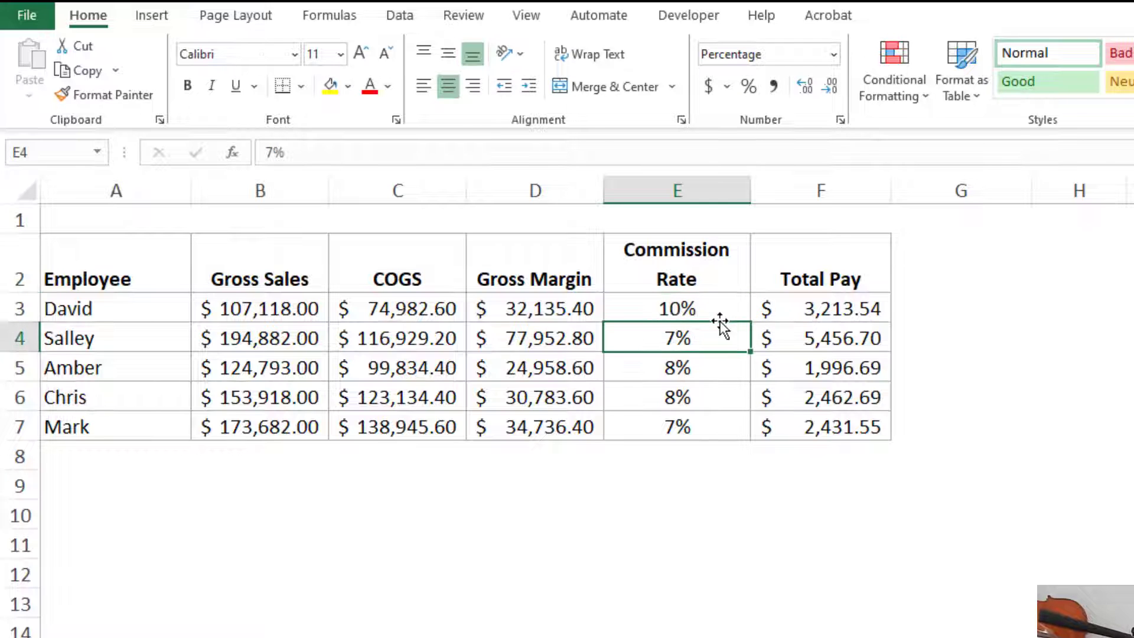
{"action": "key", "text": "Up"}
{"action": "type", "text": "7"}
{"action": "key", "text": "Return"}
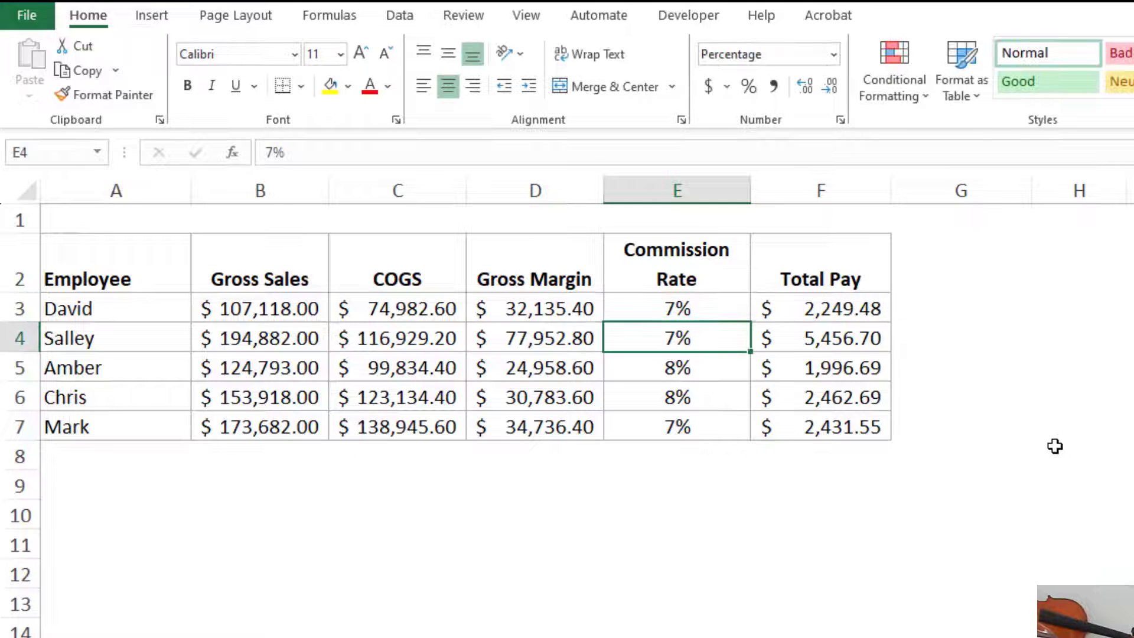
{"action": "left_click", "coordinate": [696, 568]}
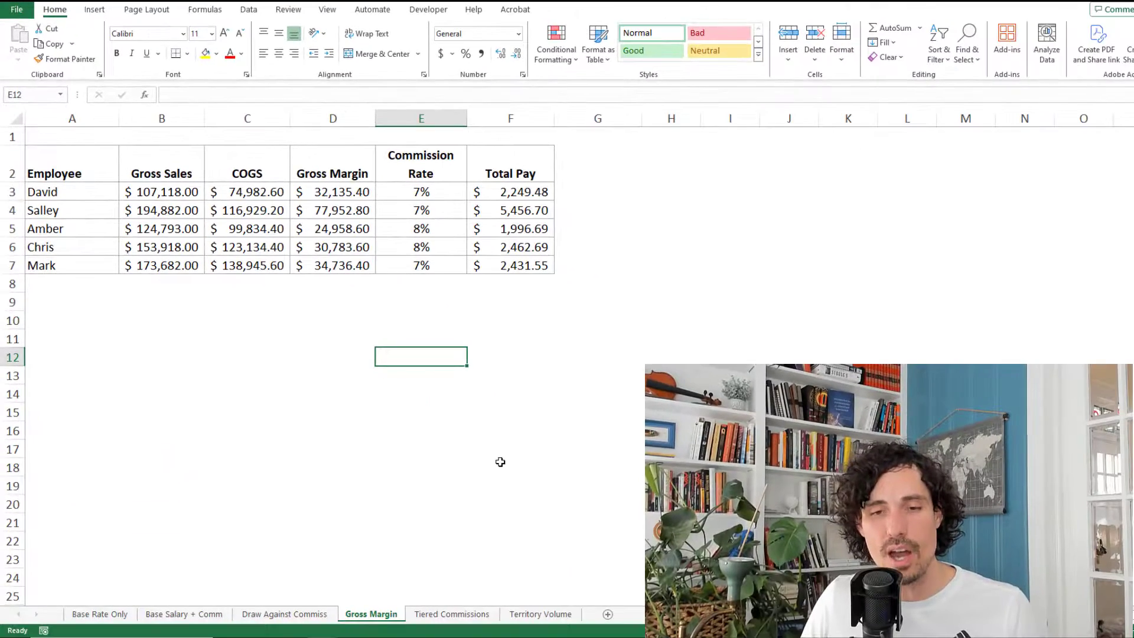
Step: Open the Tiered Commissions sheet and review the Sales Person and Sales (Cash Received) columns
{"action": "left_click", "coordinate": [468, 614]}
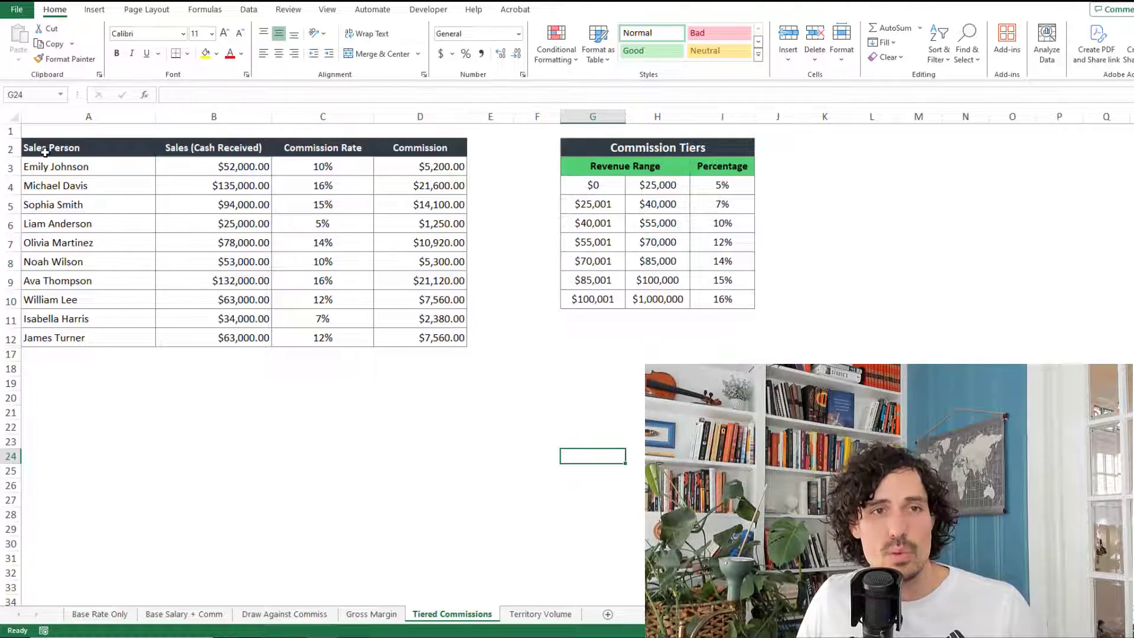
{"action": "left_click_drag", "start_coordinate": [45, 152], "coordinate": [68, 335]}
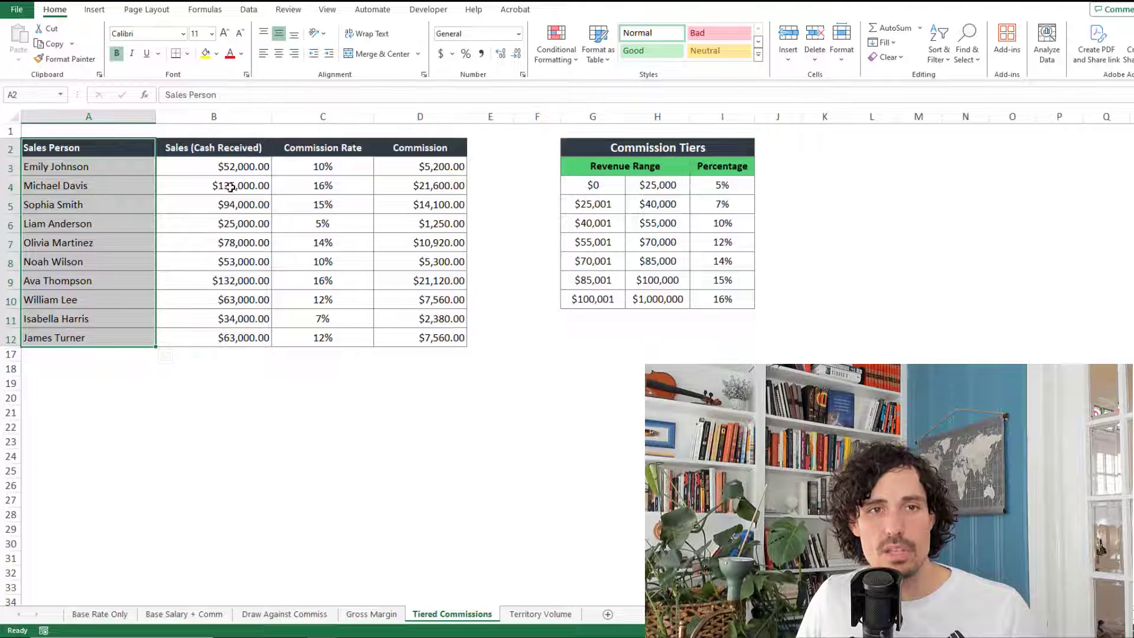
{"action": "left_click_drag", "start_coordinate": [231, 149], "coordinate": [216, 336]}
{"action": "left_click", "coordinate": [149, 224]}
{"action": "left_click", "coordinate": [196, 219]}
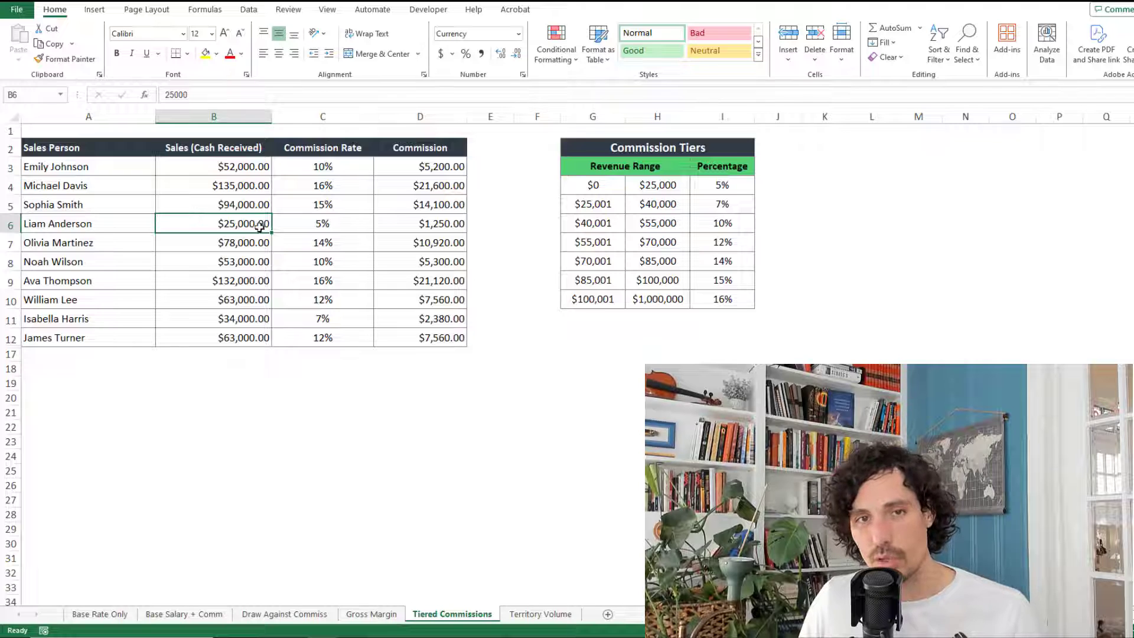
Step: Inspect the Commission Rate formula in C3 and the cell references of the Commission formula in D3 without changing them
{"action": "left_click", "coordinate": [329, 168]}
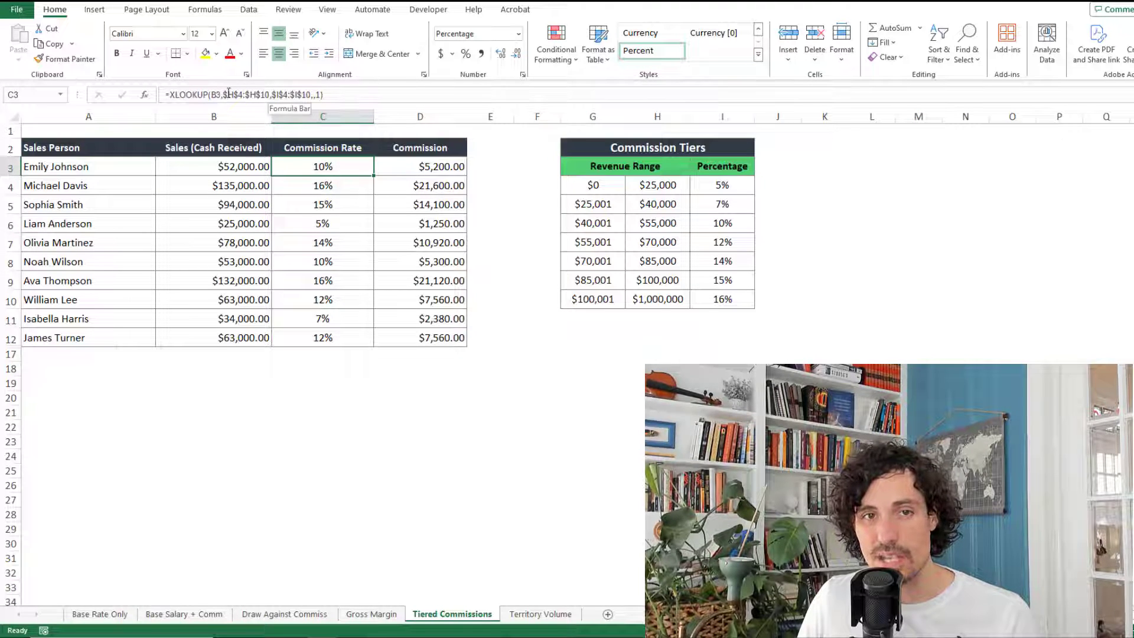
{"action": "left_click", "coordinate": [421, 169]}
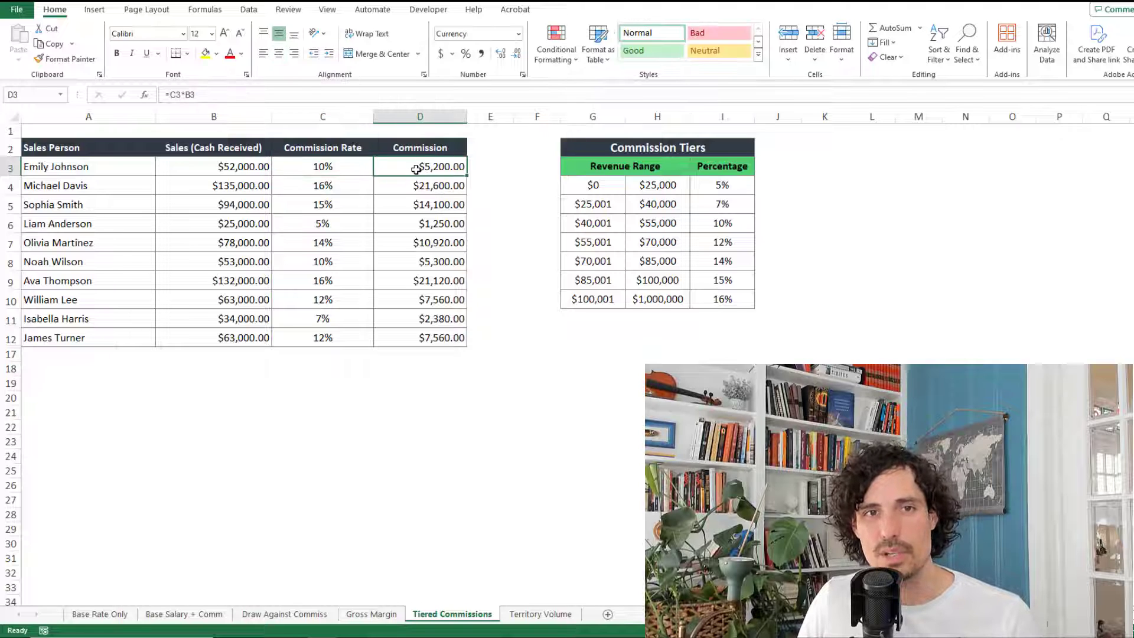
{"action": "left_click", "coordinate": [225, 94]}
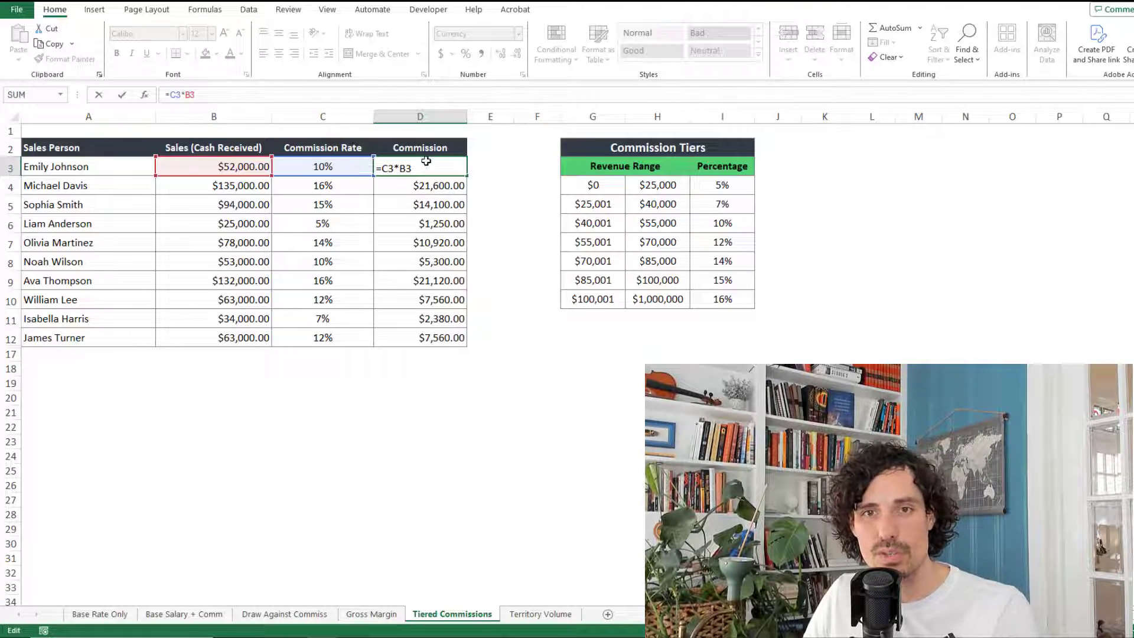
{"action": "left_click", "coordinate": [334, 171]}
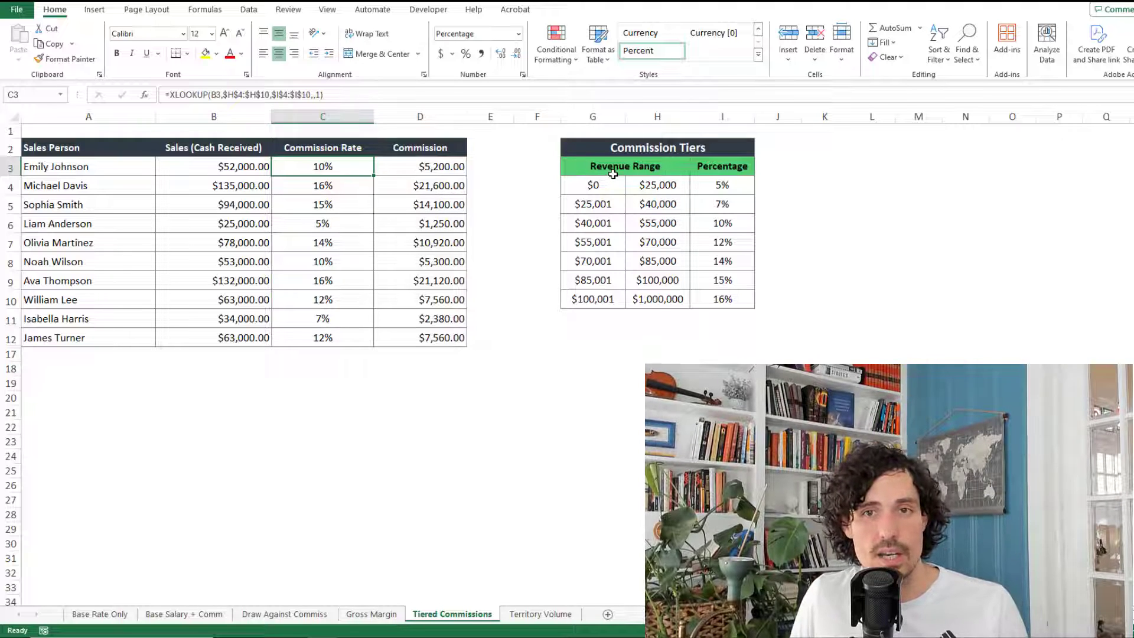
Step: Review the Commission Tiers table and the revenue limits and percentage of its first tier in G4:I4
{"action": "left_click", "coordinate": [584, 148]}
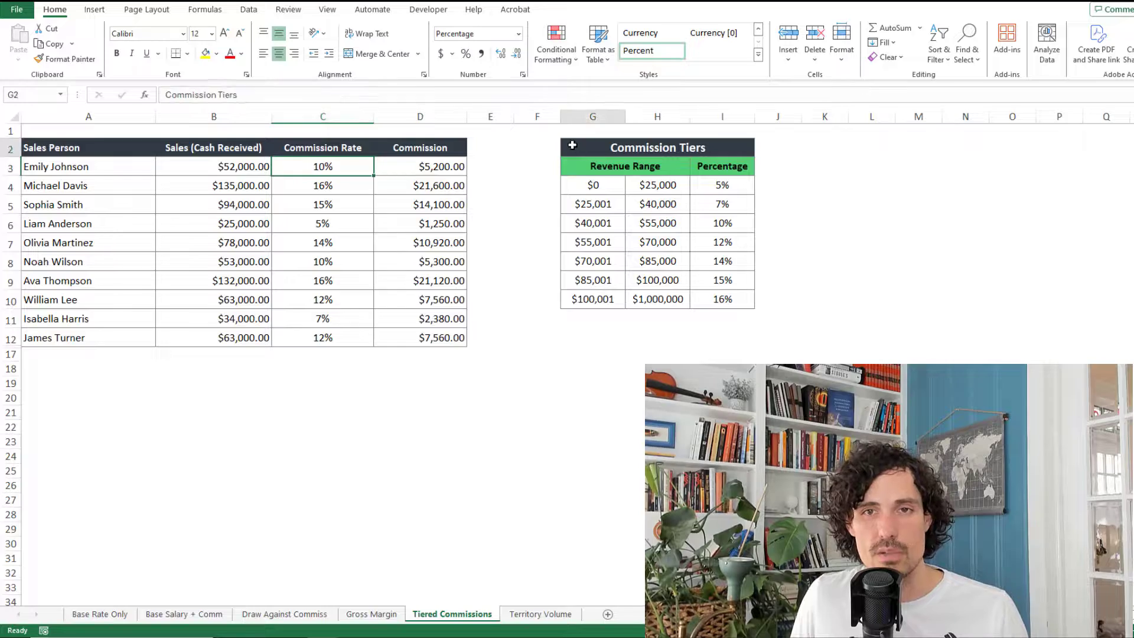
{"action": "left_click_drag", "start_coordinate": [593, 185], "coordinate": [714, 337]}
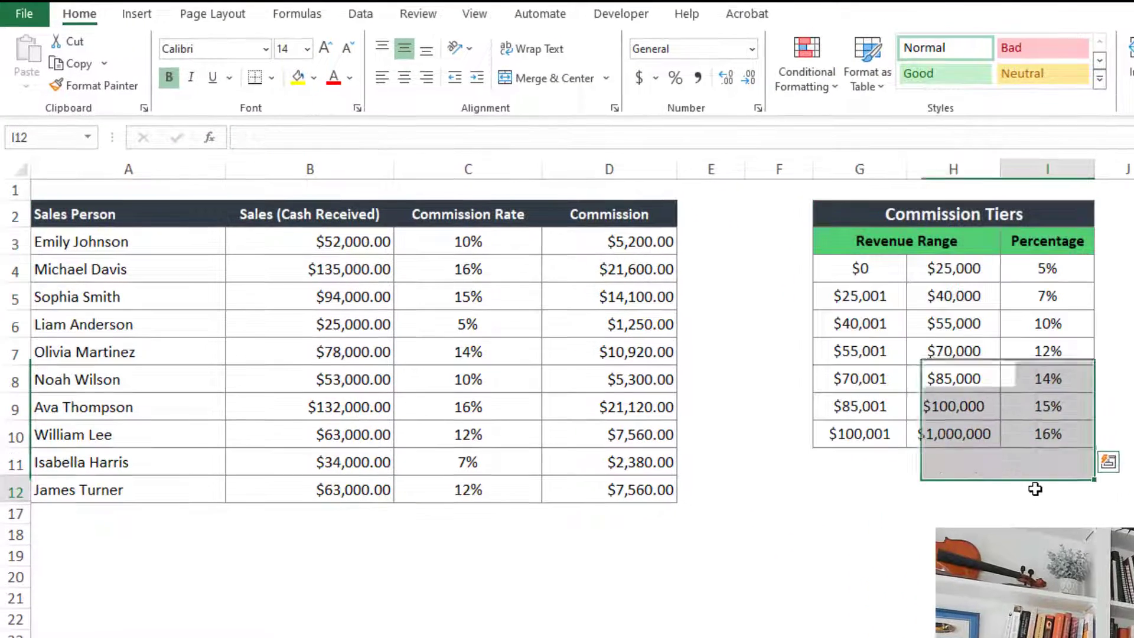
{"action": "left_click", "coordinate": [862, 271]}
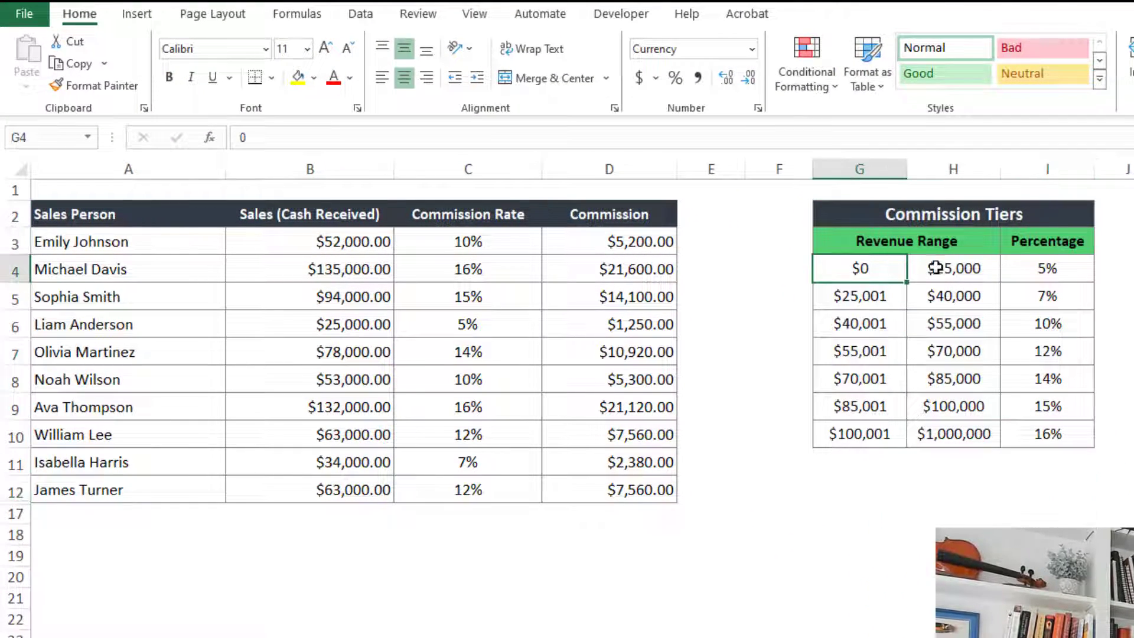
{"action": "left_click", "coordinate": [960, 265]}
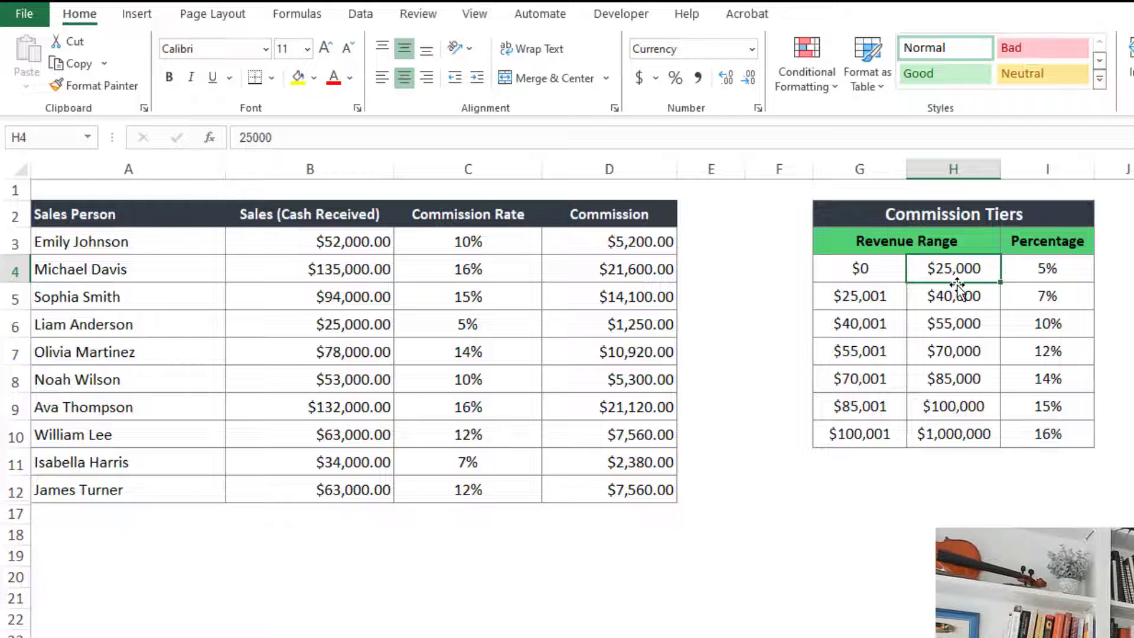
{"action": "left_click", "coordinate": [1065, 265]}
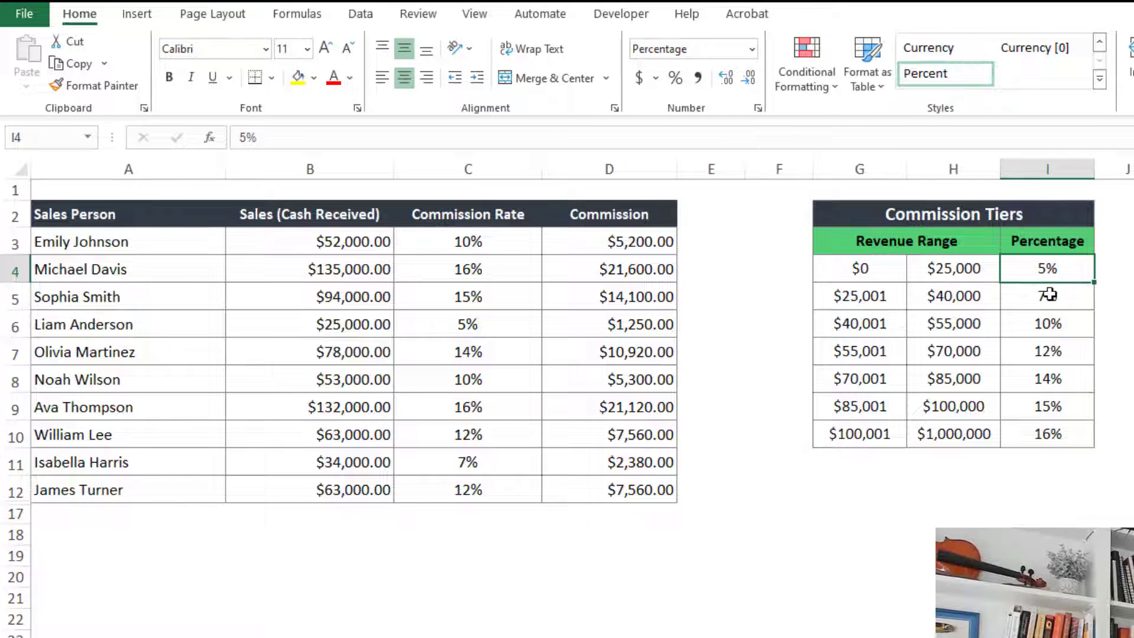
Step: Review the second tier's lower limit and percentage in row 5 and the tier range and percentage in G8:I8
{"action": "left_click", "coordinate": [879, 299]}
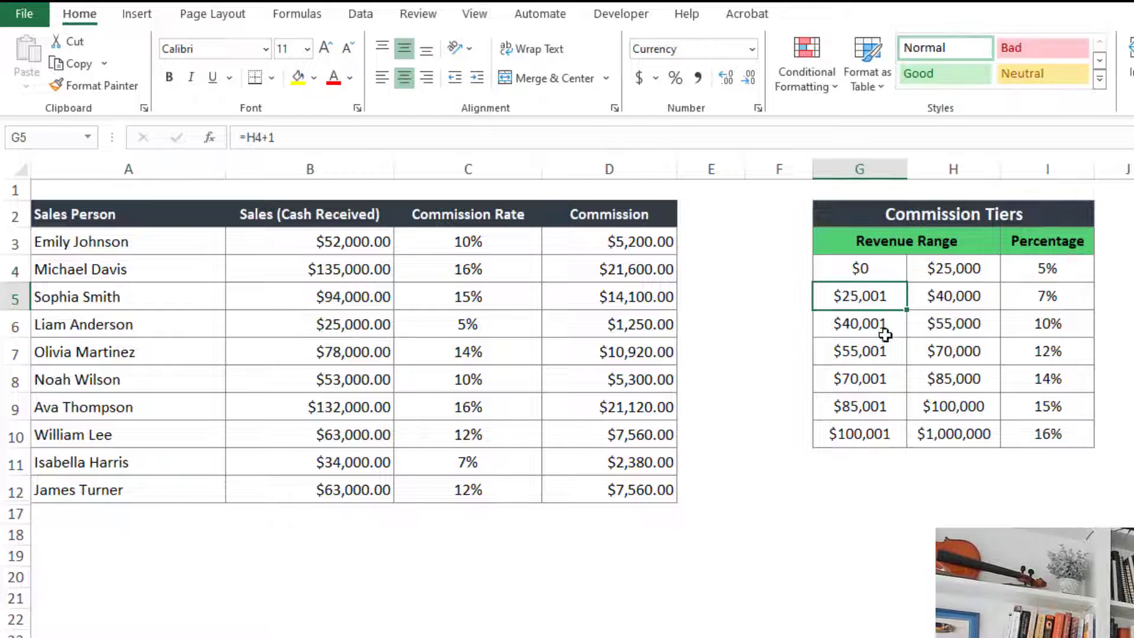
{"action": "left_click", "coordinate": [1042, 293]}
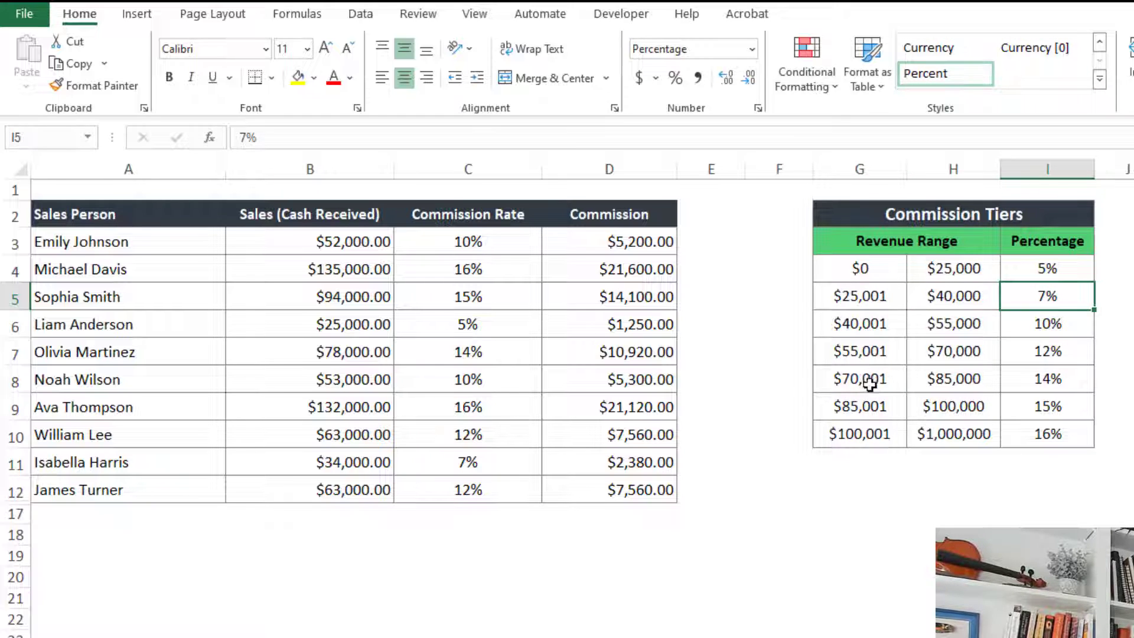
{"action": "left_click_drag", "start_coordinate": [870, 380], "coordinate": [1053, 376]}
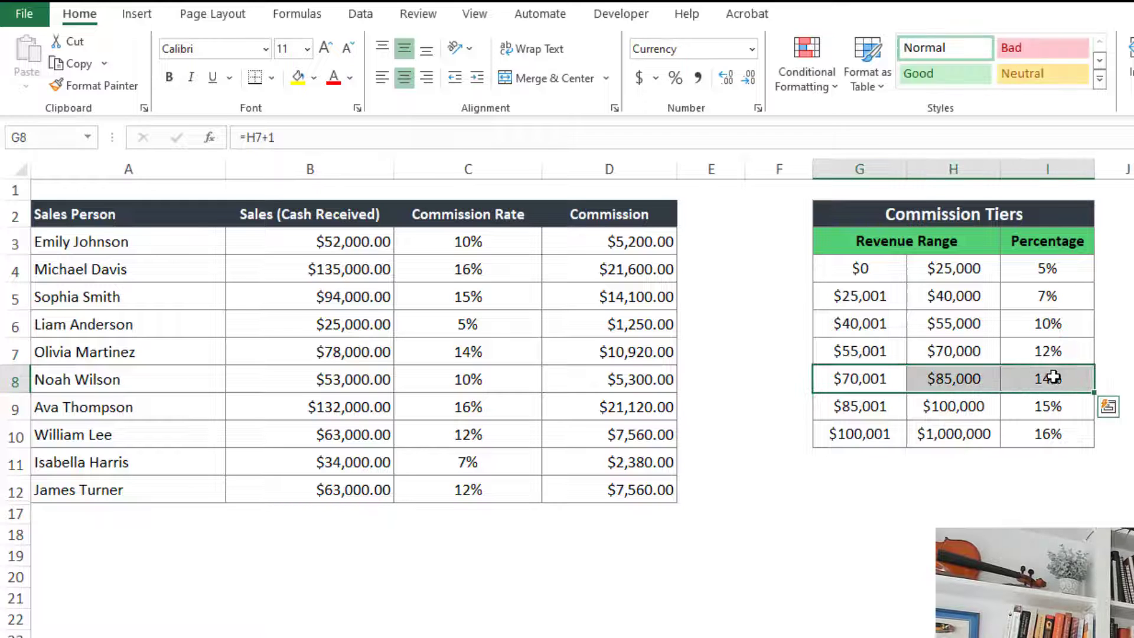
{"action": "left_click", "coordinate": [1054, 377]}
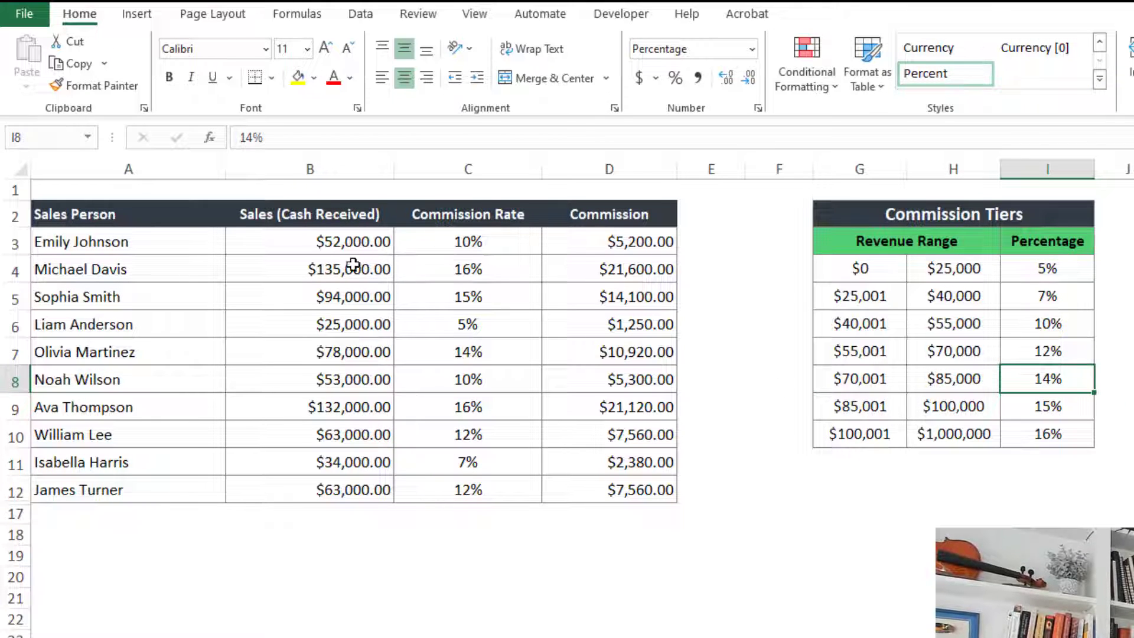
Step: Review the sales values in B3:B12 and open the XLOOKUP formula in C3 for editing
{"action": "left_click", "coordinate": [341, 235]}
{"action": "left_click_drag", "start_coordinate": [341, 235], "coordinate": [336, 487]}
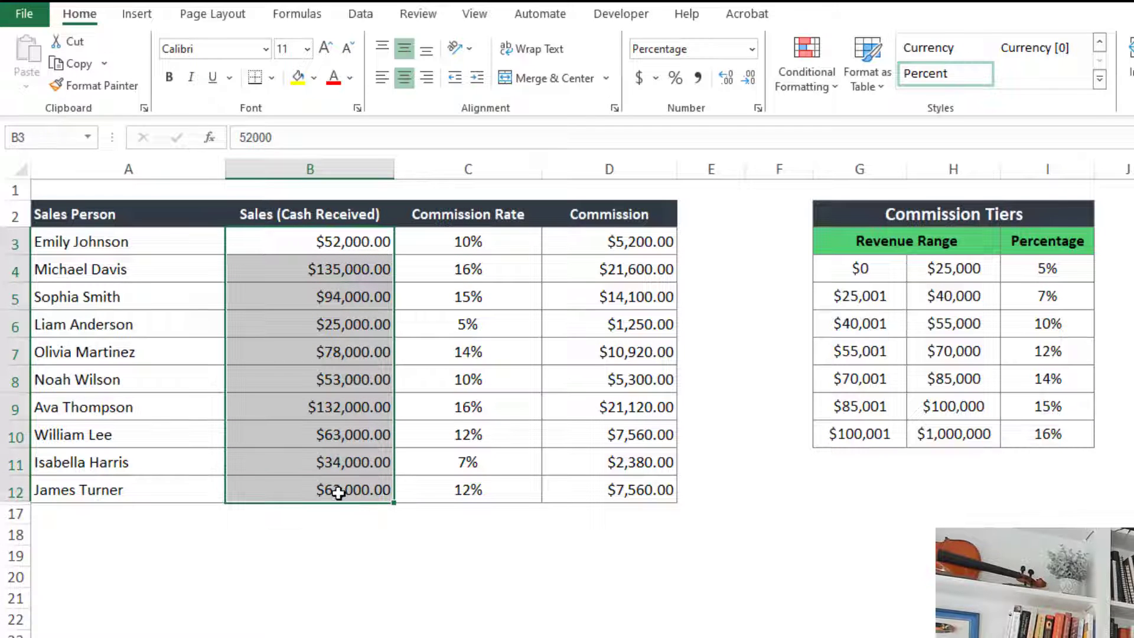
{"action": "left_click", "coordinate": [471, 240]}
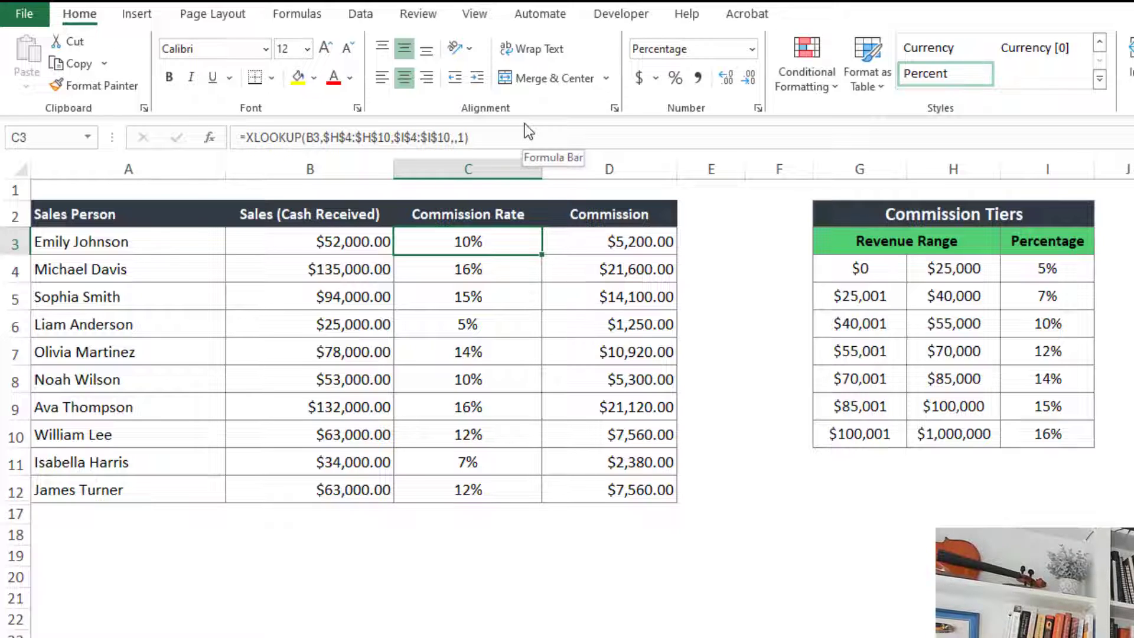
{"action": "double_click", "coordinate": [464, 246]}
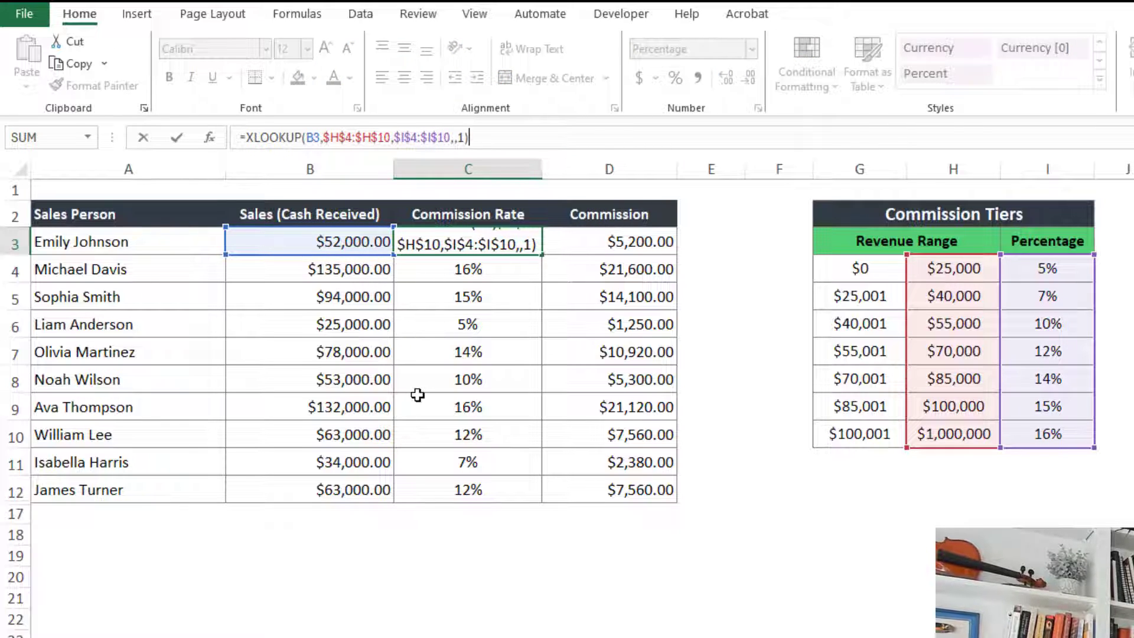
Step: Examine the XLOOKUP function name and its lookup_value and lookup_array arguments in the C3 formula
{"action": "left_click_drag", "start_coordinate": [244, 135], "coordinate": [300, 137]}
{"action": "left_click", "coordinate": [302, 140]}
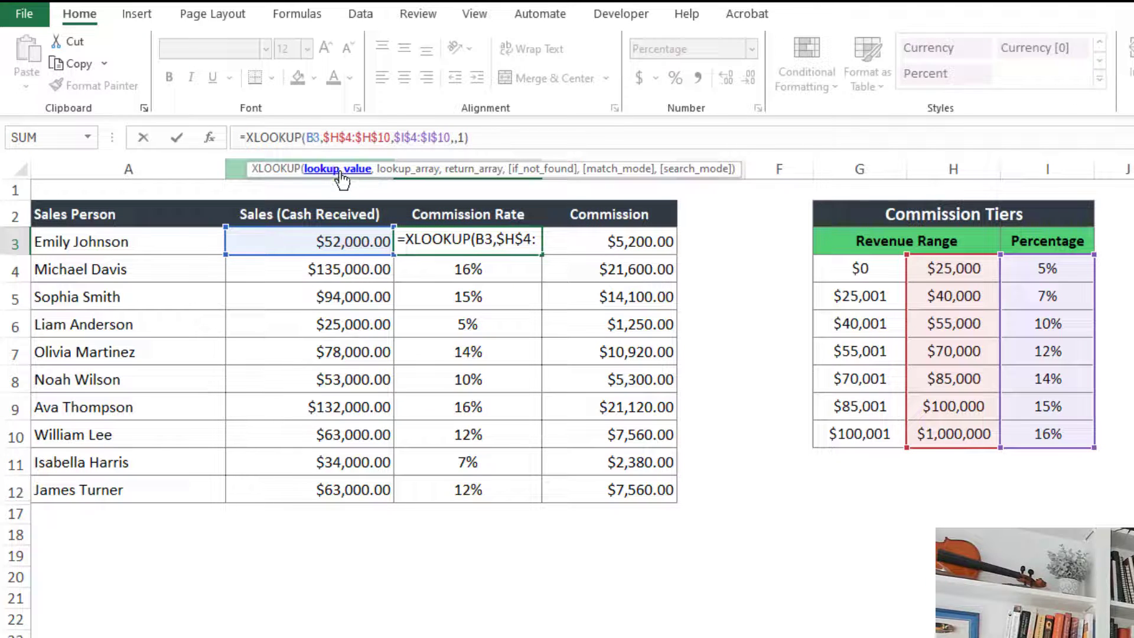
{"action": "left_click", "coordinate": [418, 169]}
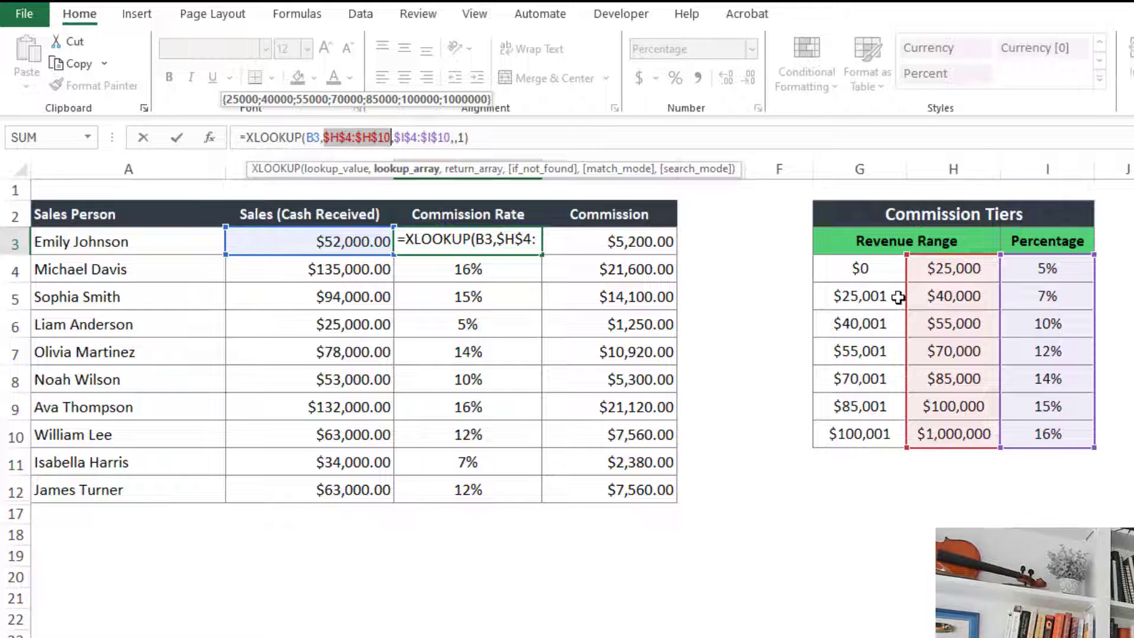
Step: Shift the formula's lookup array to G4:G10 and move it back to H4:H10
{"action": "left_click_drag", "start_coordinate": [906, 291], "coordinate": [853, 299]}
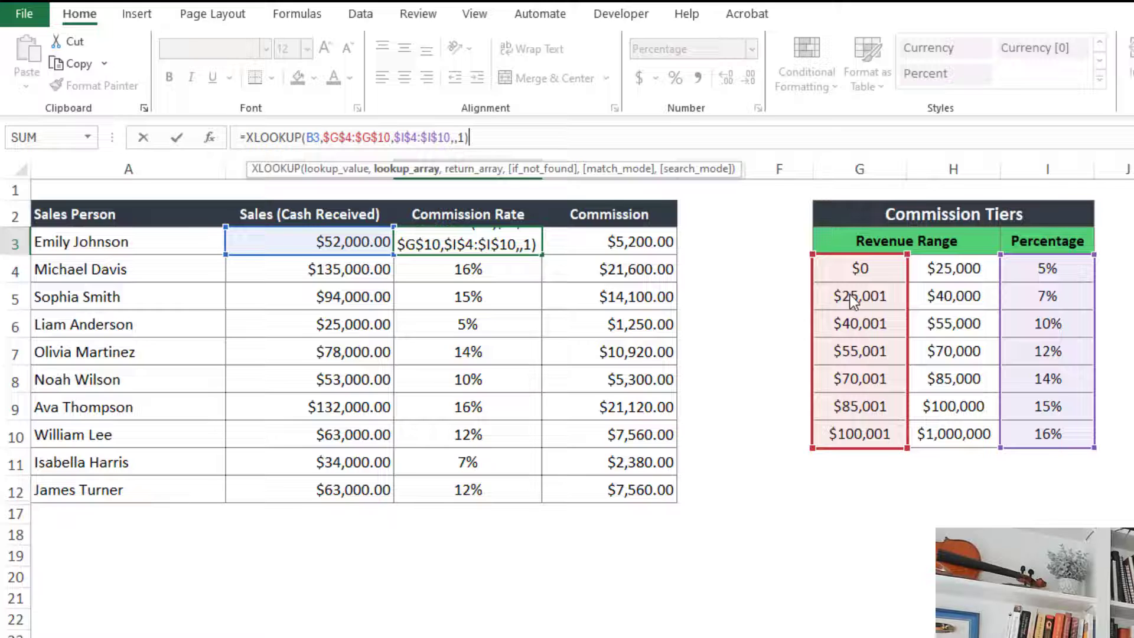
{"action": "left_click_drag", "start_coordinate": [854, 301], "coordinate": [963, 294]}
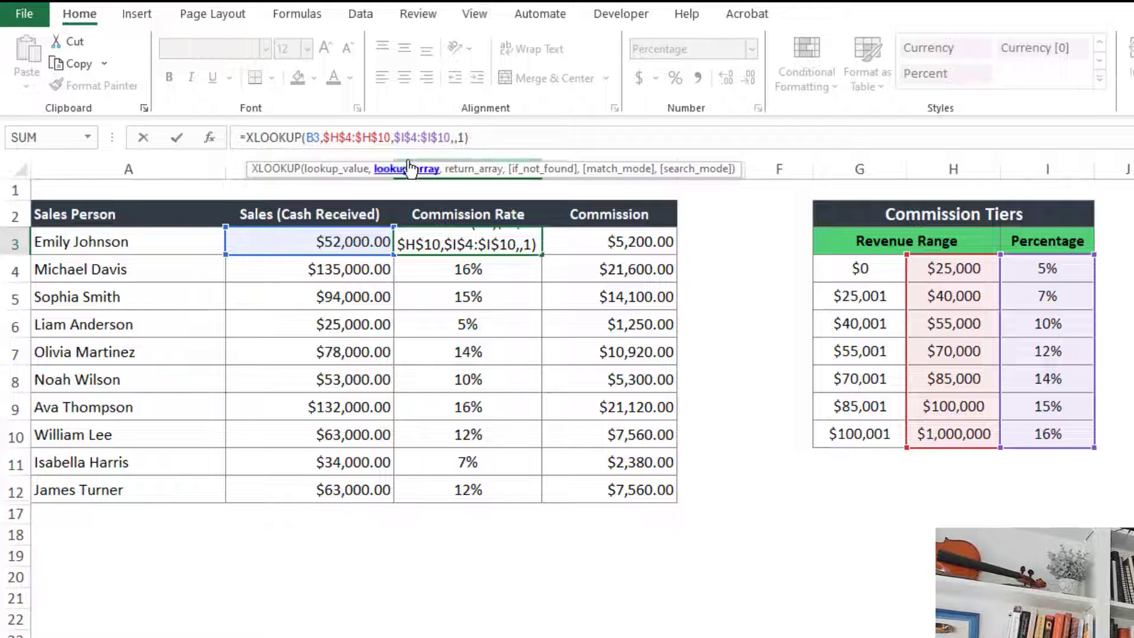
Step: Replace the lookup array in the C3 XLOOKUP formula by reselecting H4:H10 and making it absolute as $H$4:$H$10
{"action": "left_click_drag", "start_coordinate": [324, 137], "coordinate": [394, 132]}
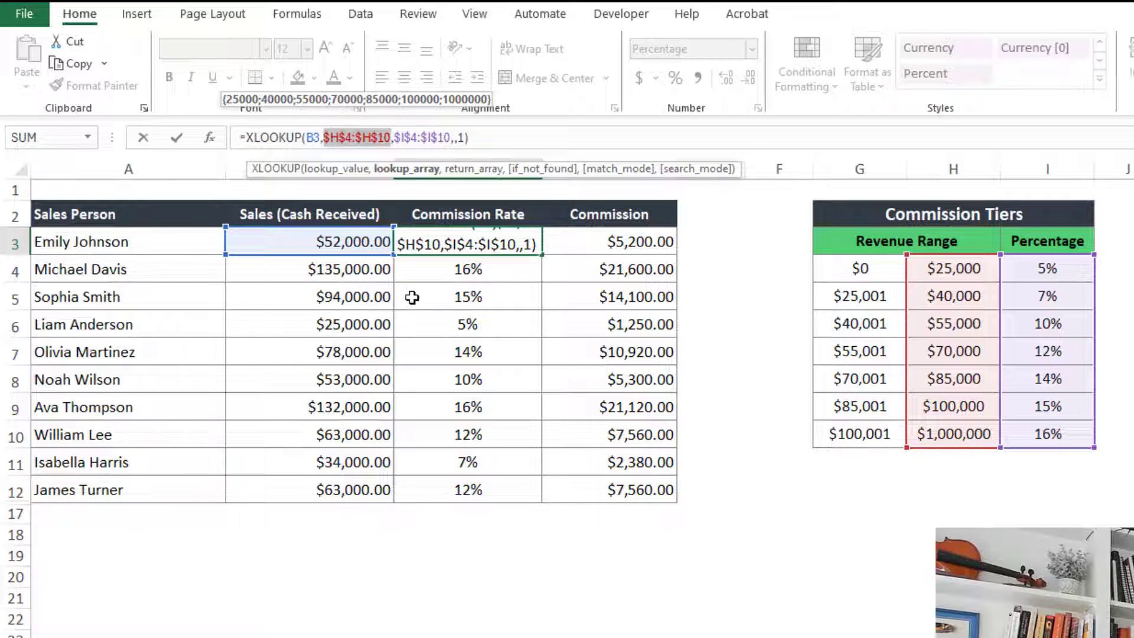
{"action": "key", "text": "Delete"}
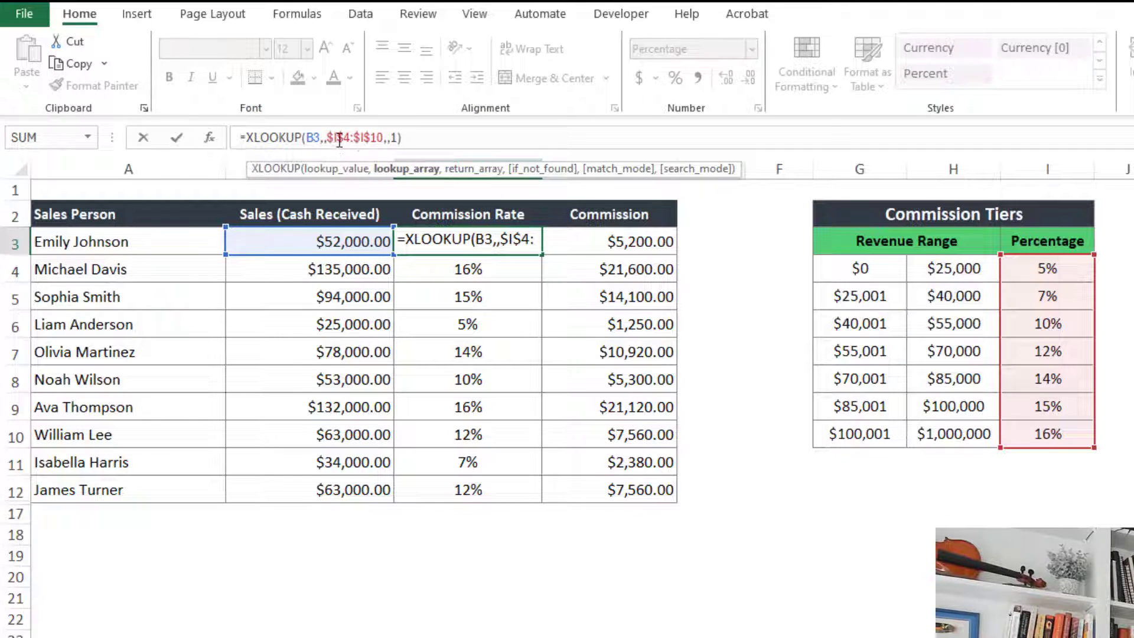
{"action": "left_click_drag", "start_coordinate": [957, 266], "coordinate": [965, 420]}
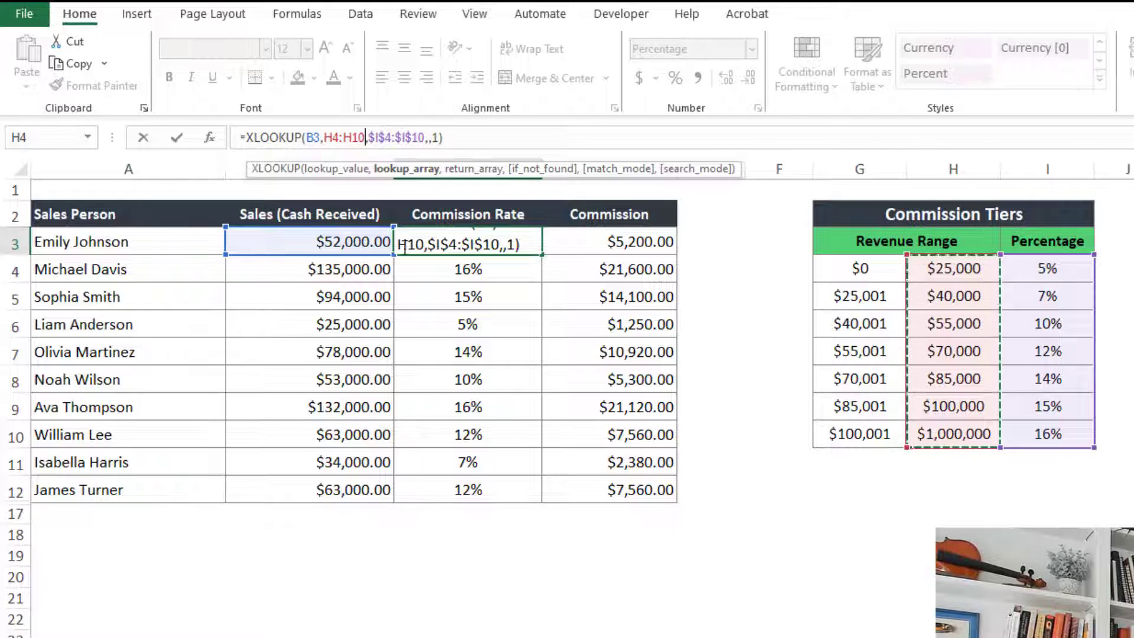
{"action": "left_click", "coordinate": [342, 139]}
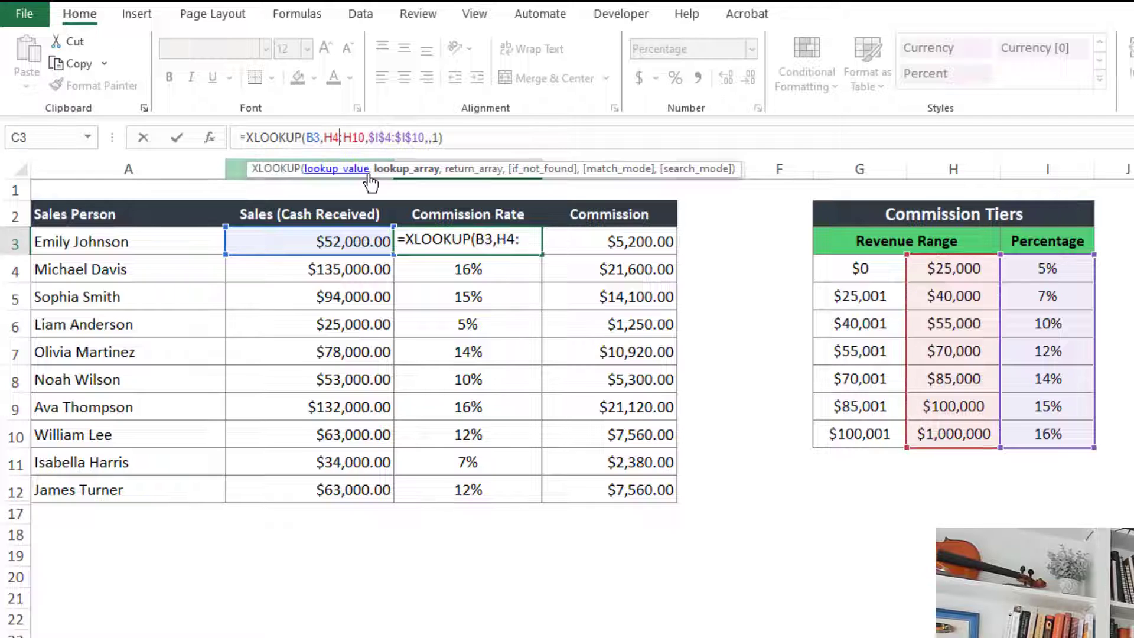
{"action": "key", "text": "F4"}
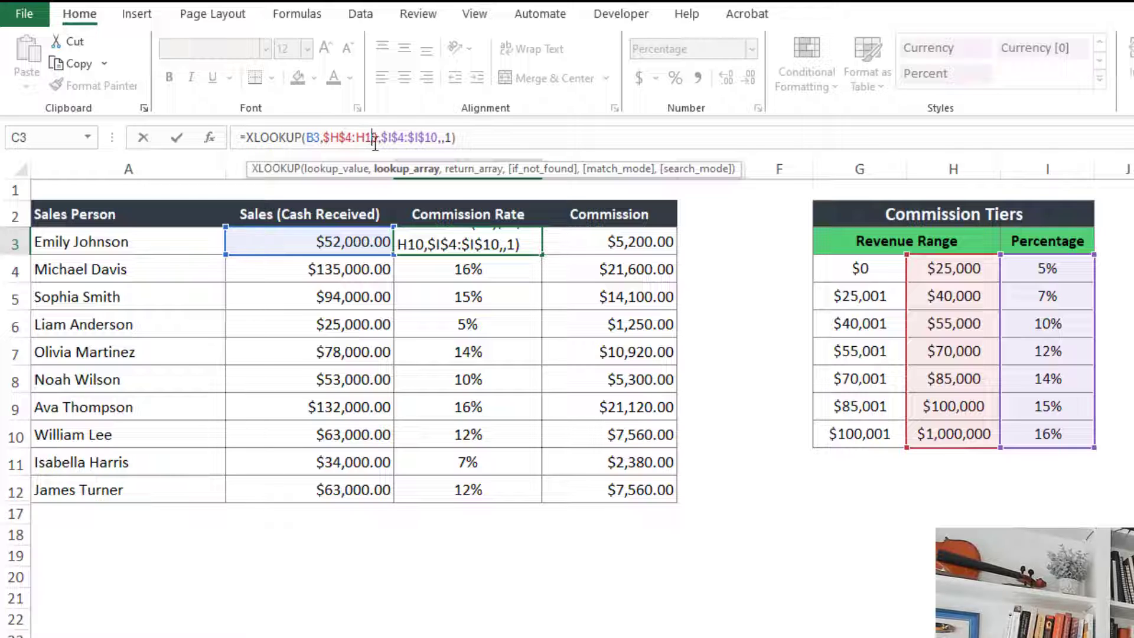
{"action": "key", "text": "F4"}
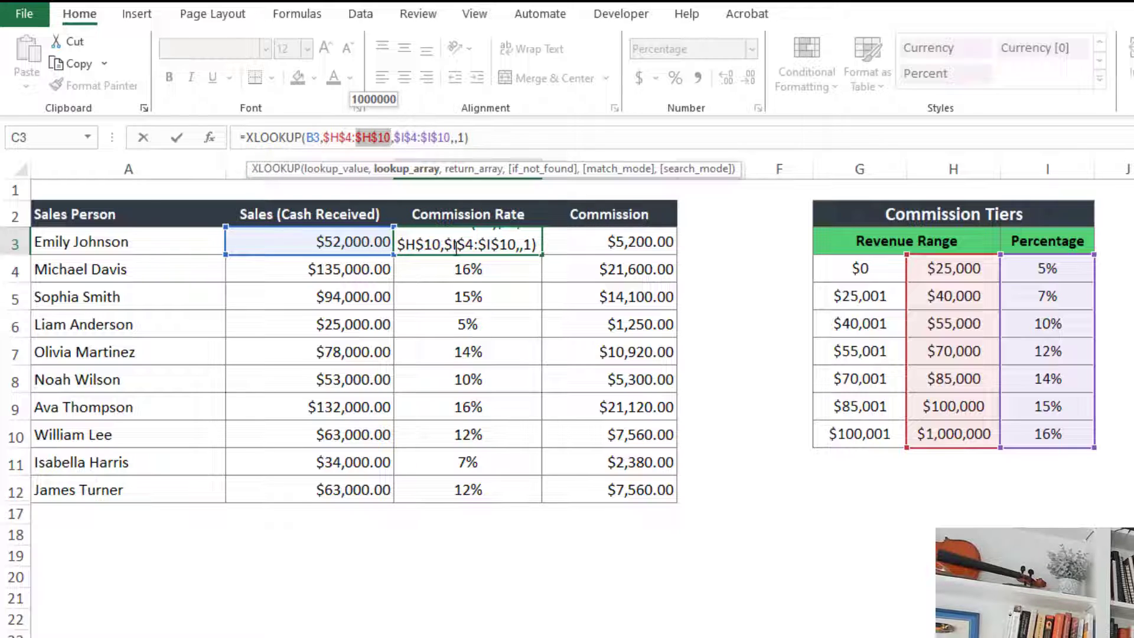
Step: Examine the return_array, if_not_found and match_mode arguments of the C3 formula, and accept the formula
{"action": "left_click", "coordinate": [489, 136]}
{"action": "left_click", "coordinate": [375, 134]}
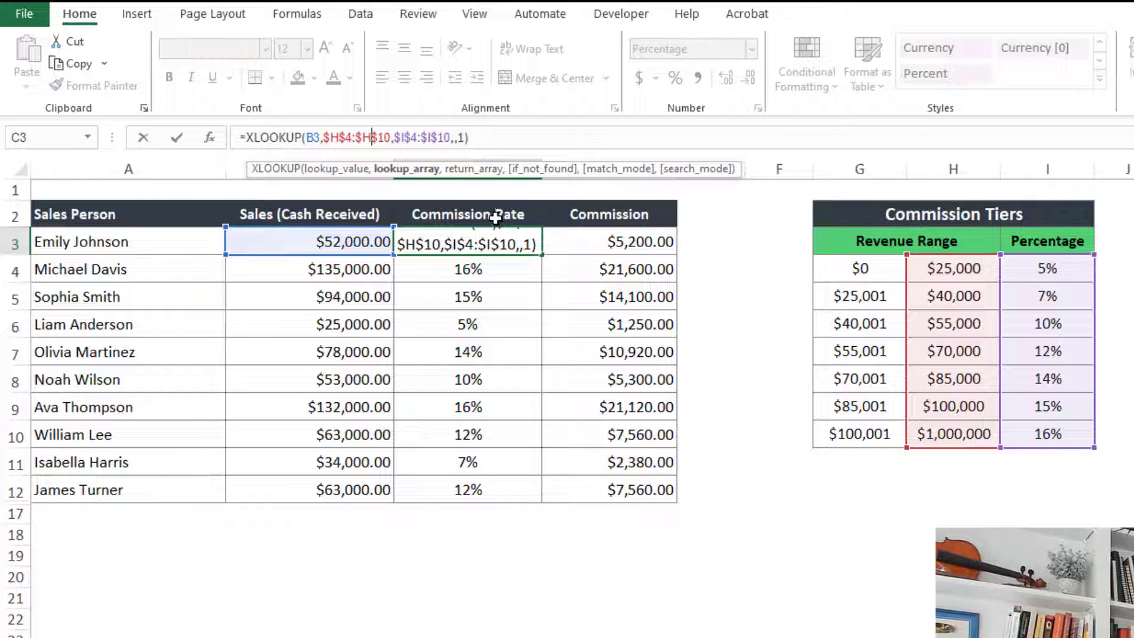
{"action": "left_click", "coordinate": [473, 172]}
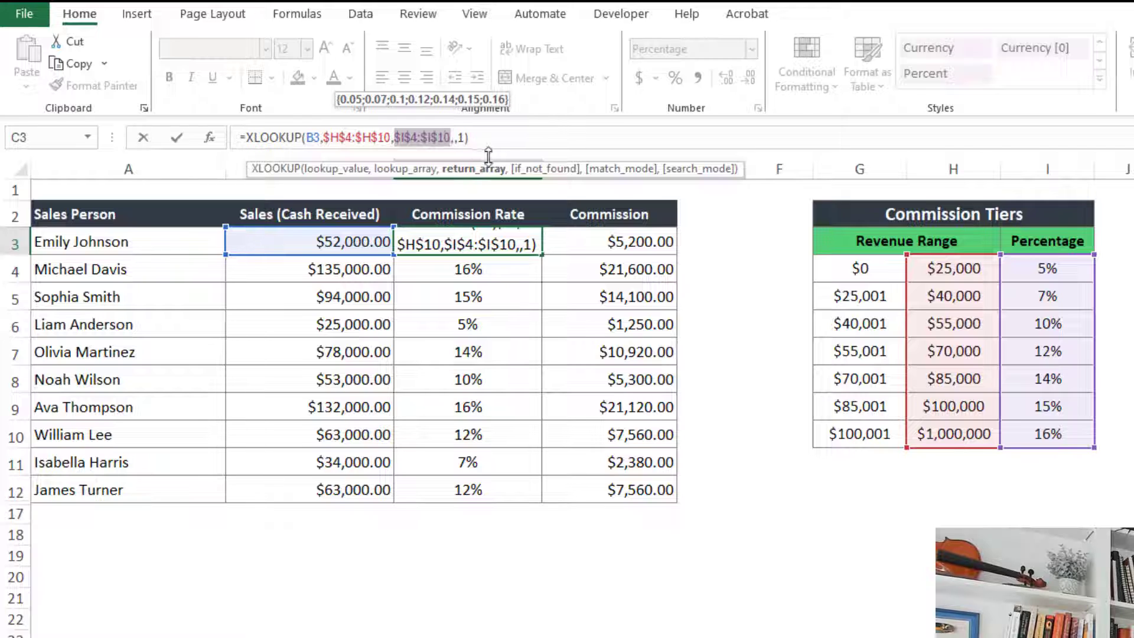
{"action": "left_click", "coordinate": [538, 169]}
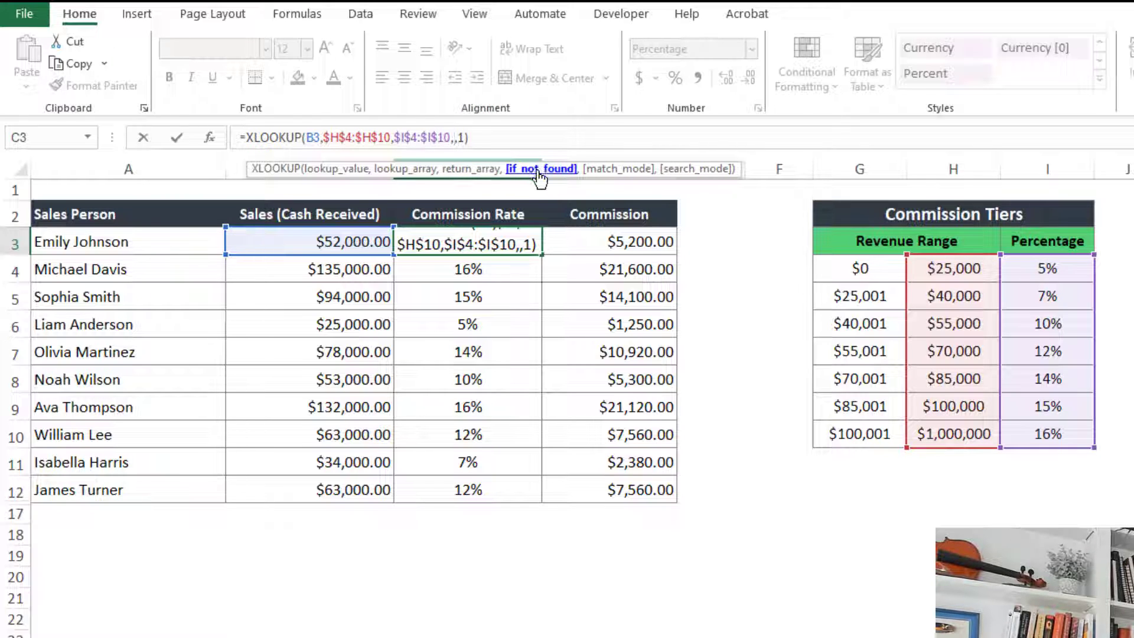
{"action": "left_click", "coordinate": [615, 172]}
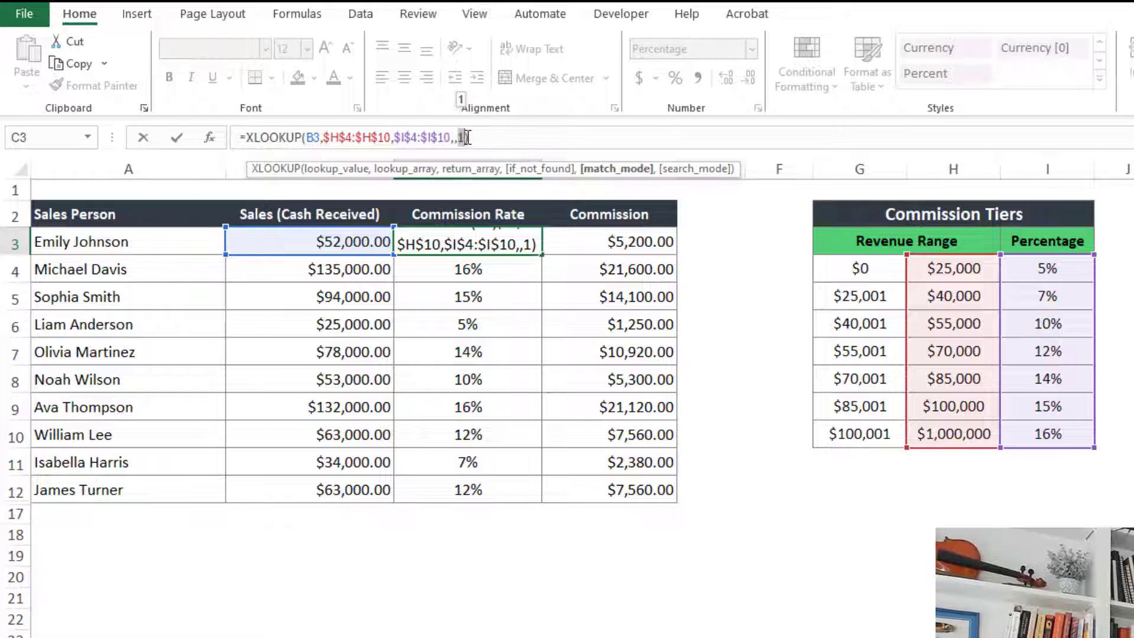
{"action": "key", "text": "Left"}
{"action": "key", "text": "Left"}
{"action": "key", "text": "Left"}
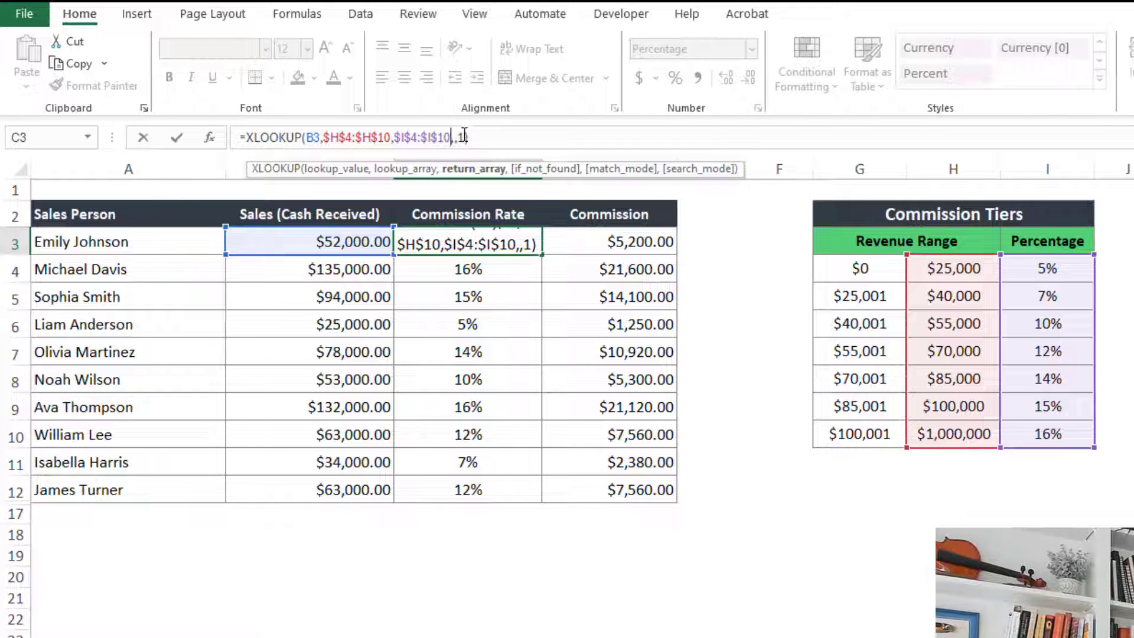
{"action": "left_click", "coordinate": [465, 135]}
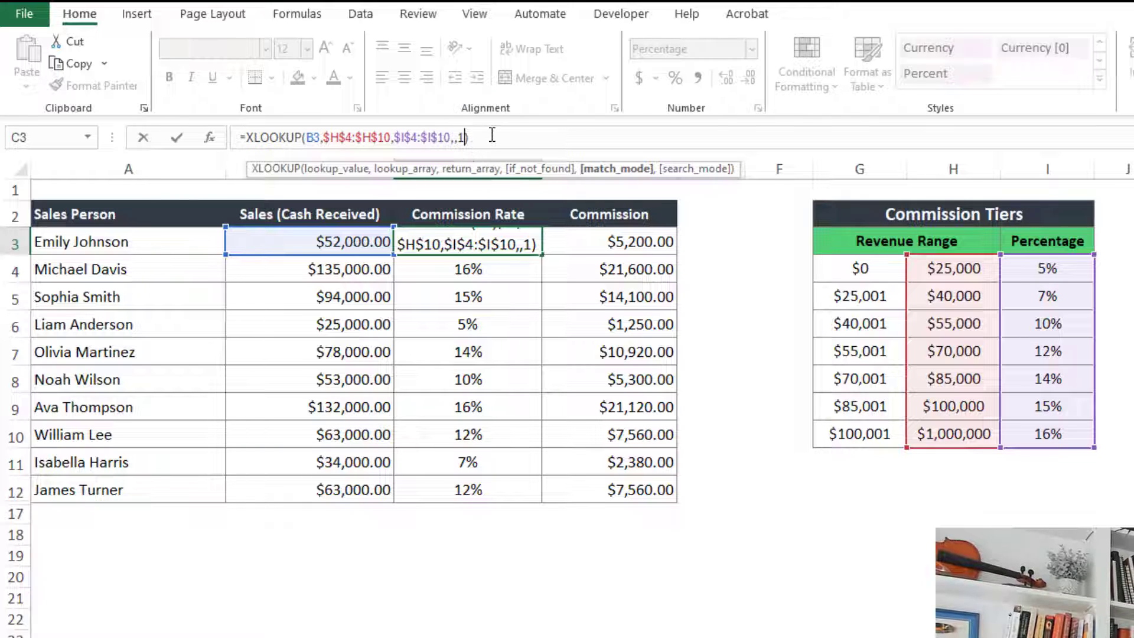
{"action": "key", "text": "Return"}
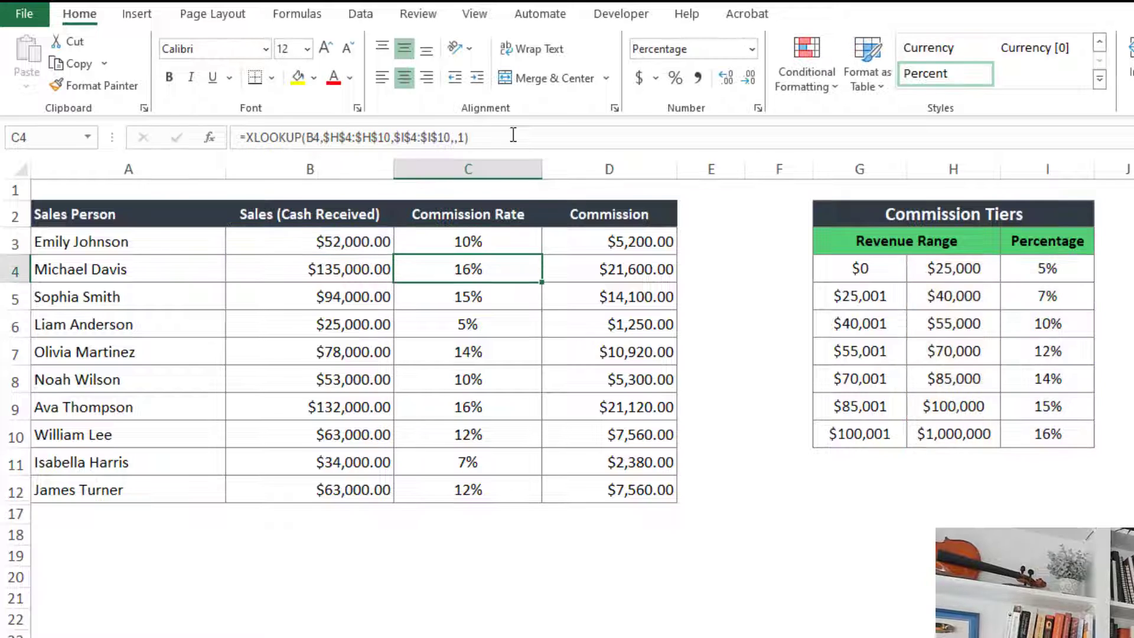
{"action": "key", "text": "Up"}
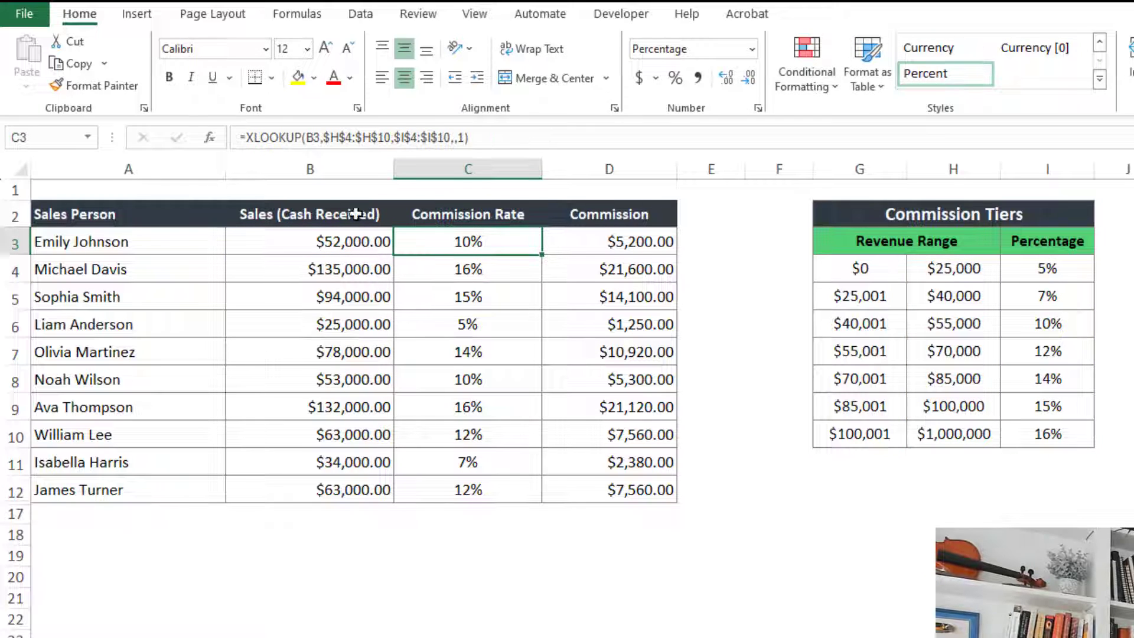
Step: Set the sales value in B3 to 75000 and check the commission formula in D3
{"action": "left_click", "coordinate": [339, 236]}
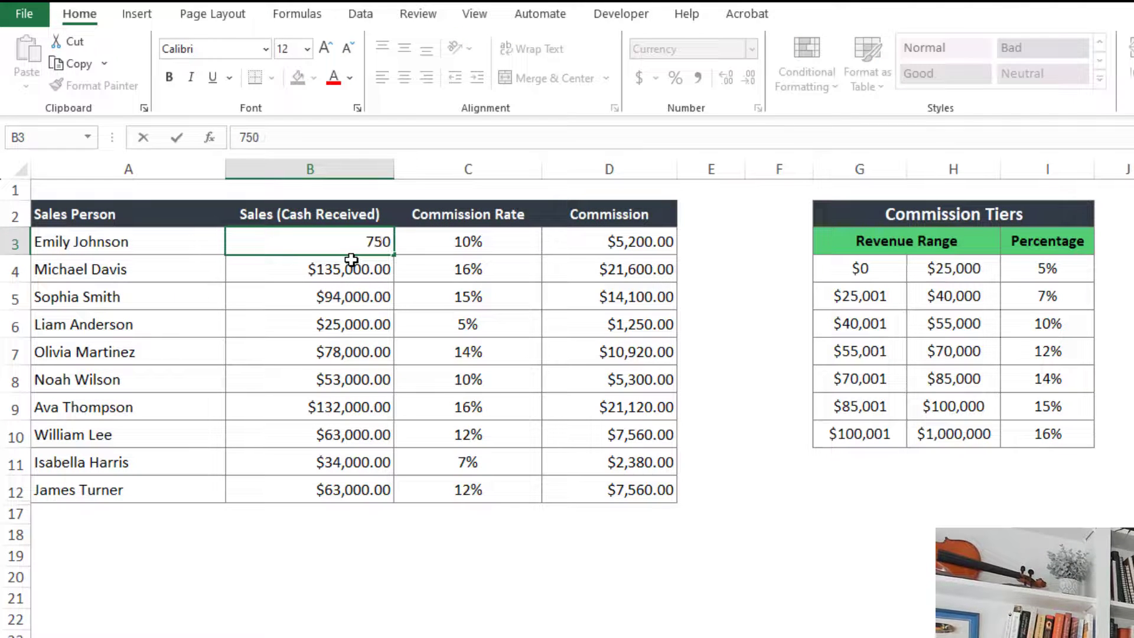
{"action": "type", "text": "00"}
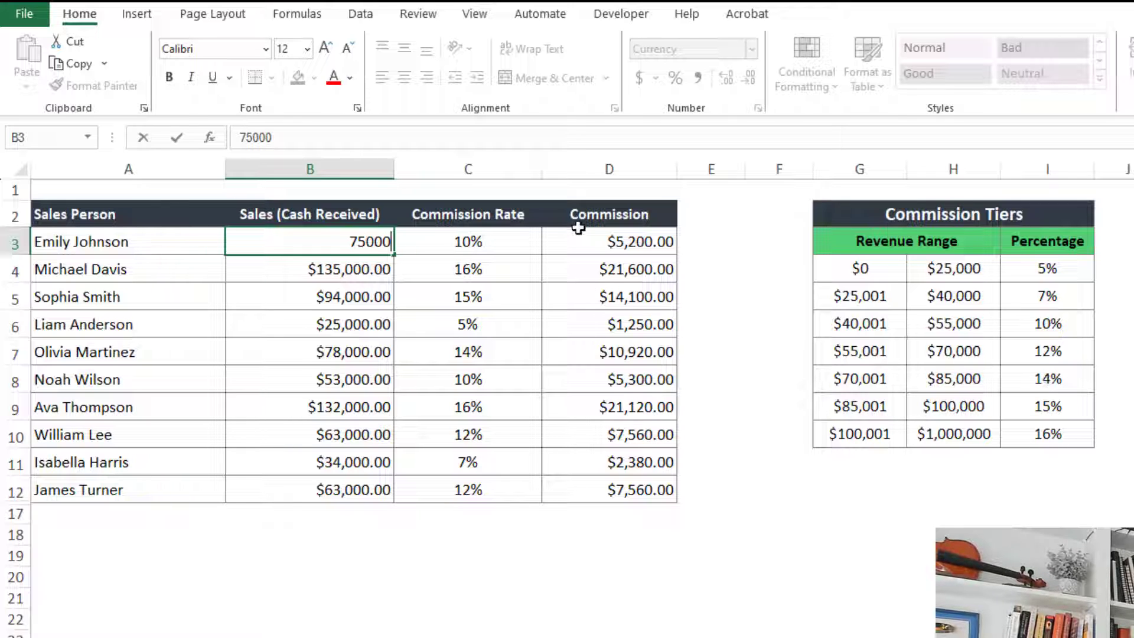
{"action": "key", "text": "Return"}
{"action": "left_click", "coordinate": [457, 257]}
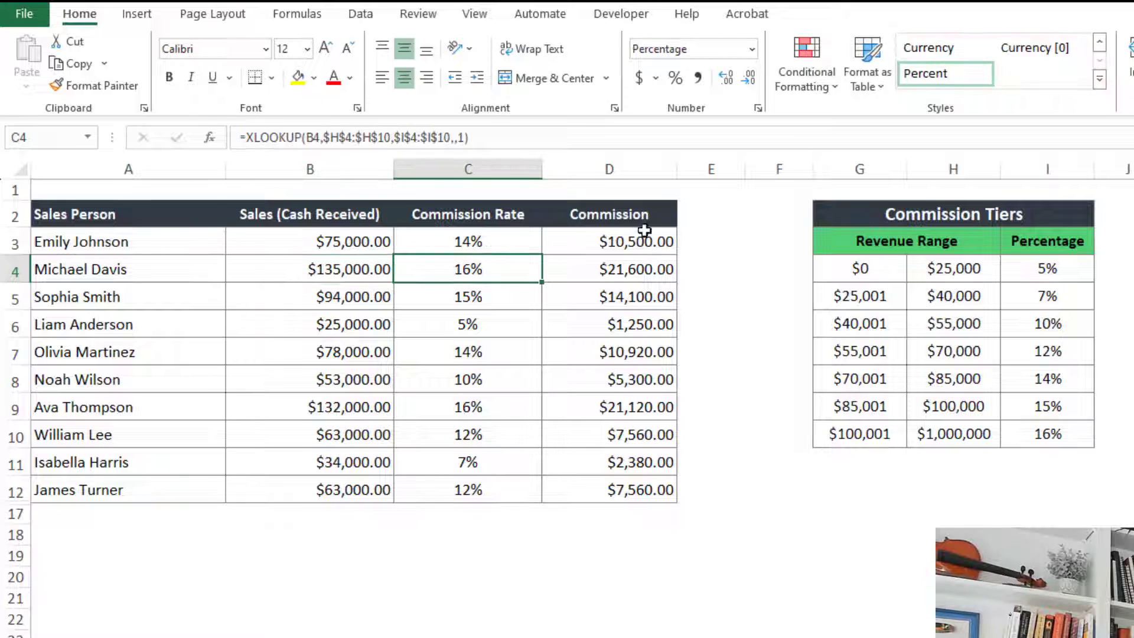
{"action": "left_click", "coordinate": [640, 232]}
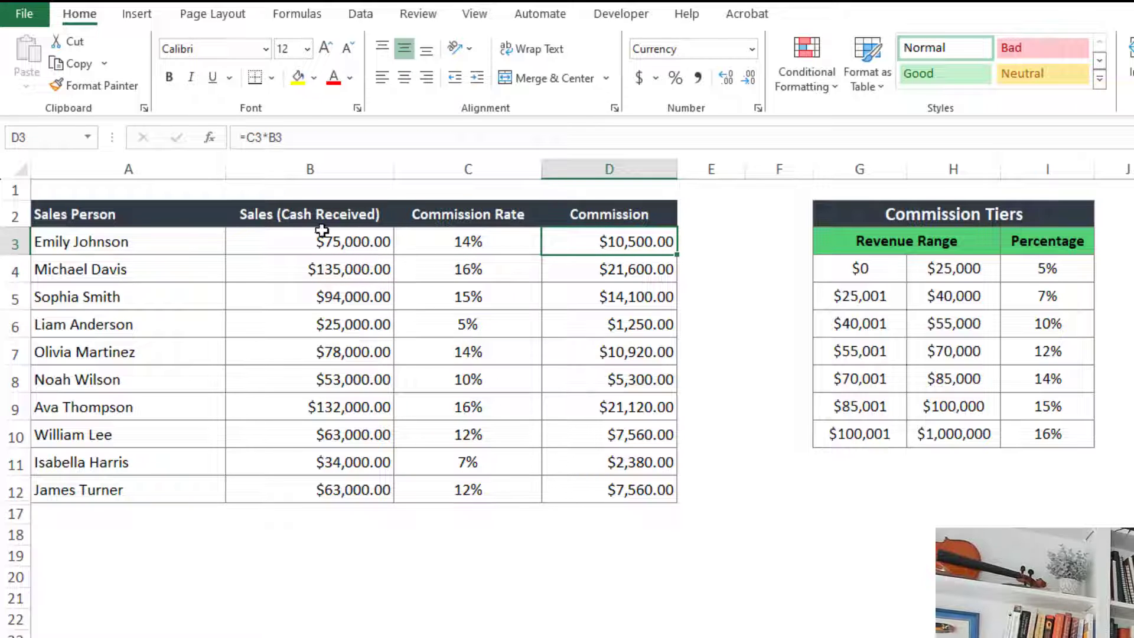
Step: Review the sales, commission rate and commission columns of the tiered commission table
{"action": "left_click_drag", "start_coordinate": [318, 237], "coordinate": [299, 491]}
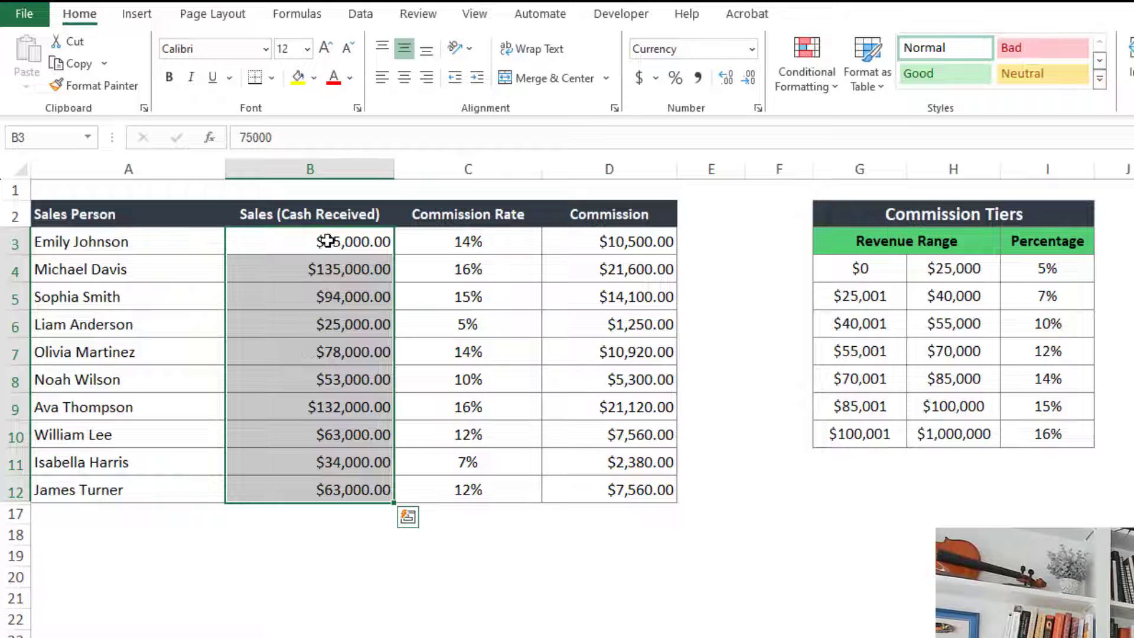
{"action": "left_click_drag", "start_coordinate": [328, 241], "coordinate": [300, 479]}
{"action": "left_click_drag", "start_coordinate": [481, 245], "coordinate": [532, 464]}
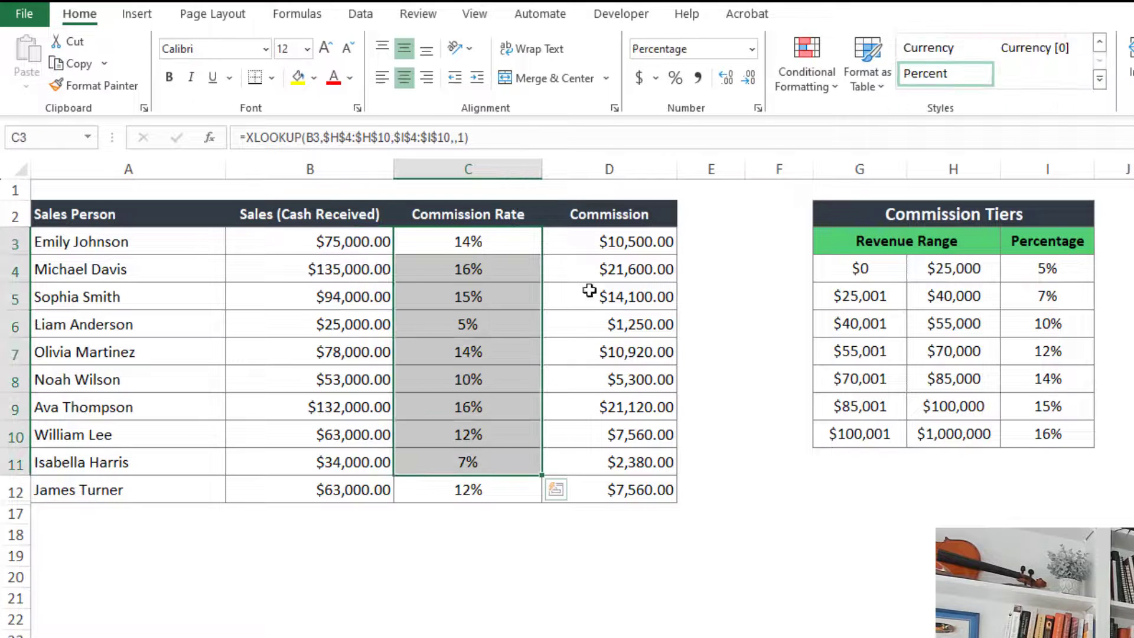
{"action": "left_click_drag", "start_coordinate": [606, 242], "coordinate": [611, 437]}
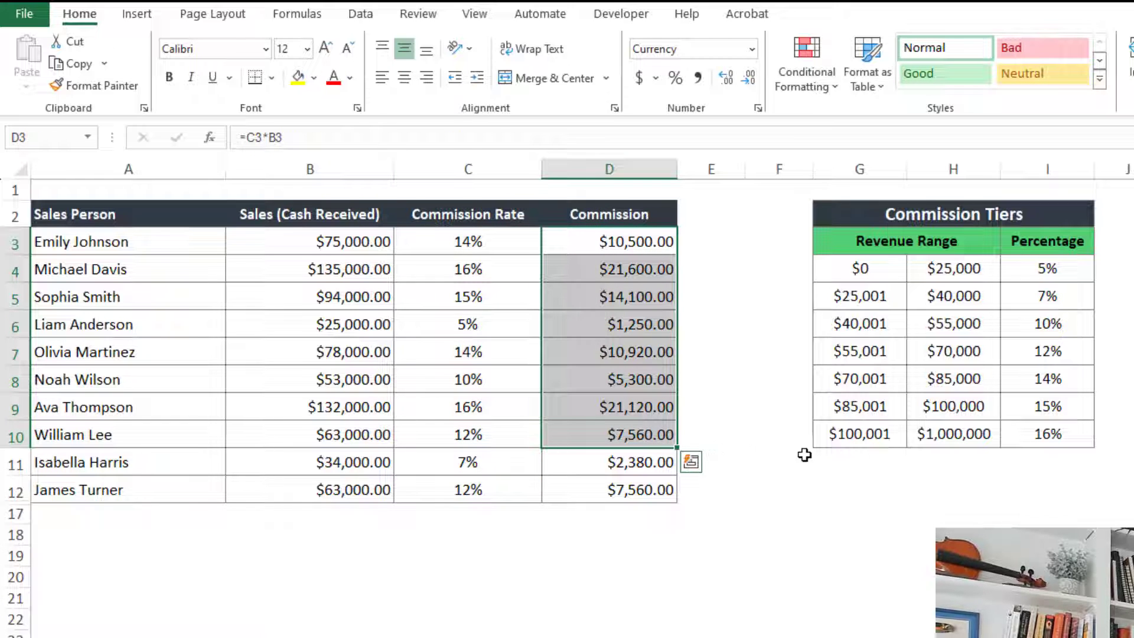
{"action": "left_click_drag", "start_coordinate": [945, 489], "coordinate": [945, 467]}
{"action": "left_click", "coordinate": [945, 489]}
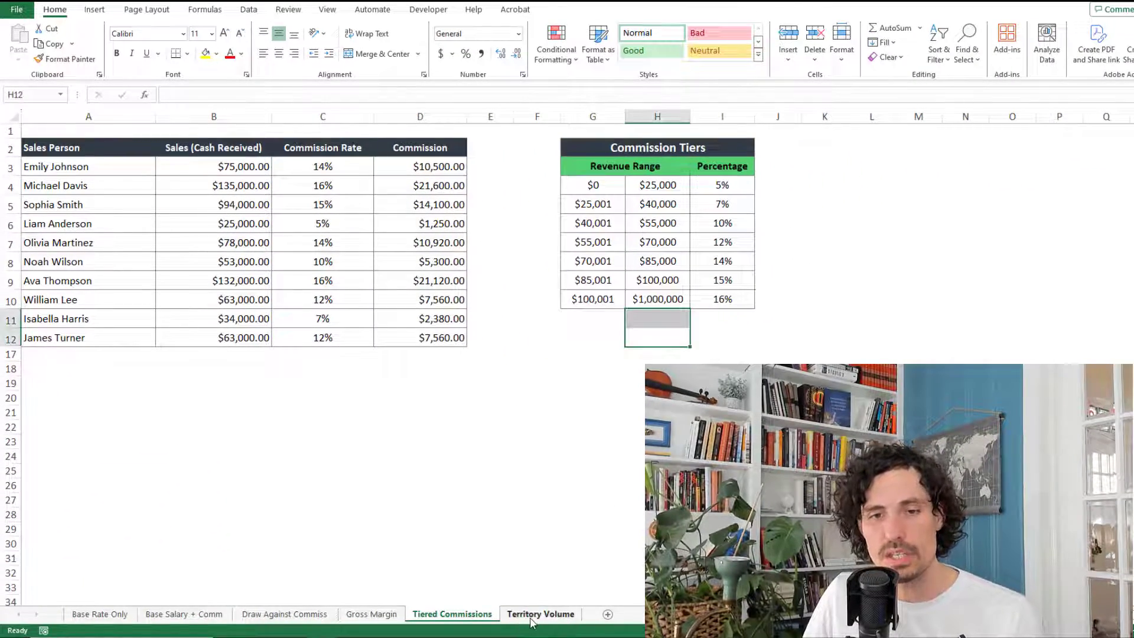
Step: Switch to the Territory Volume sheet and review its employee, territory and gross sales columns
{"action": "left_click", "coordinate": [527, 616]}
{"action": "left_click", "coordinate": [269, 434]}
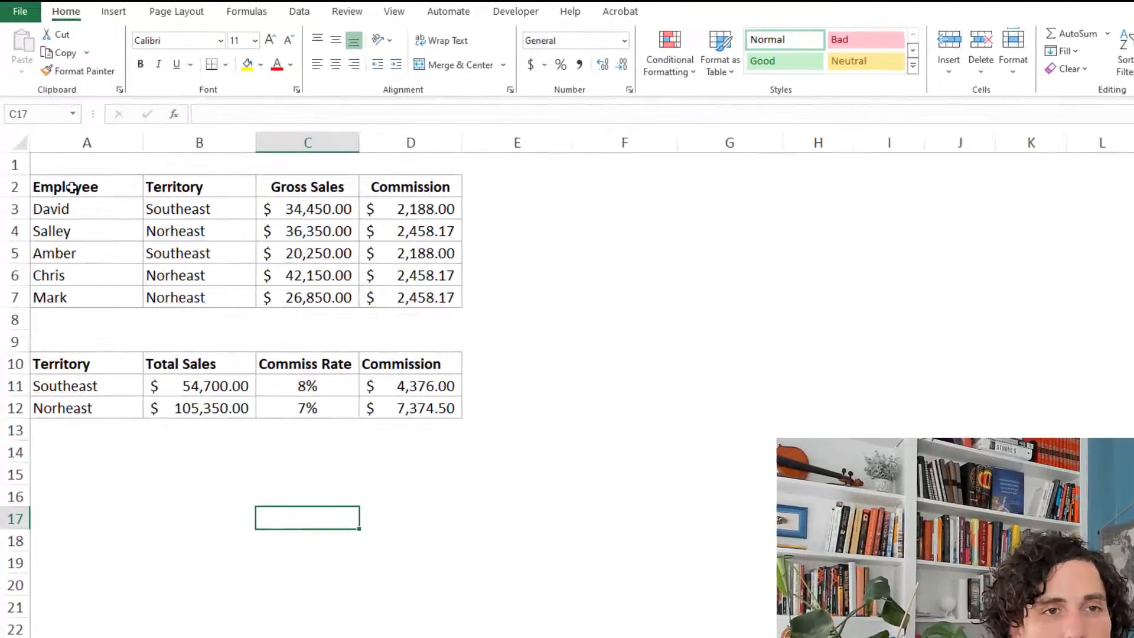
{"action": "left_click_drag", "start_coordinate": [53, 155], "coordinate": [56, 247]}
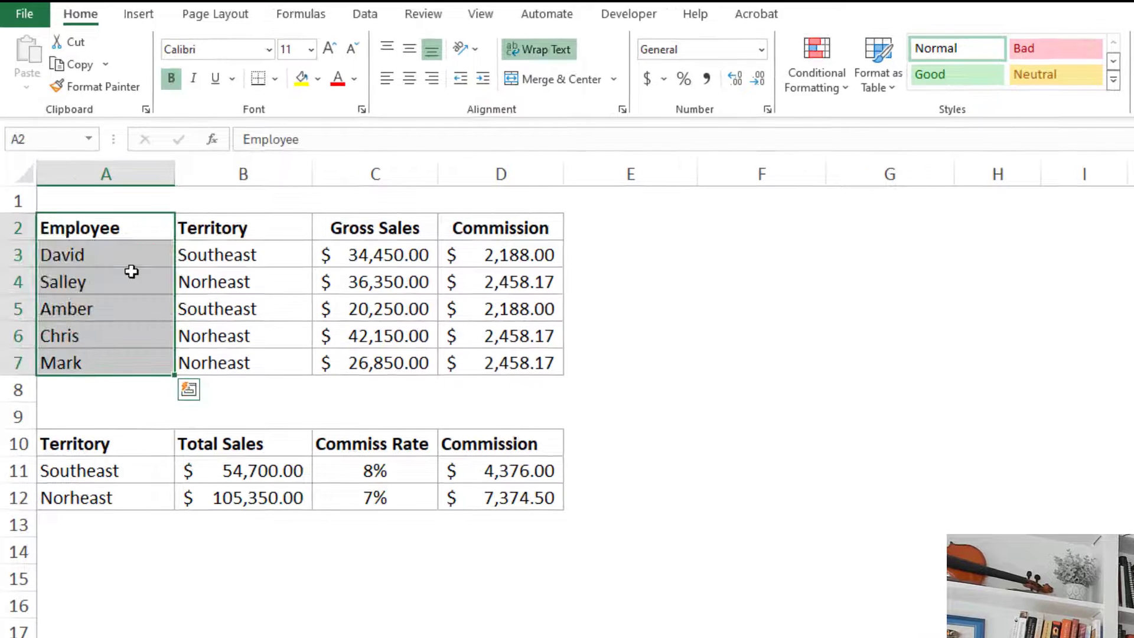
{"action": "left_click_drag", "start_coordinate": [211, 231], "coordinate": [212, 361]}
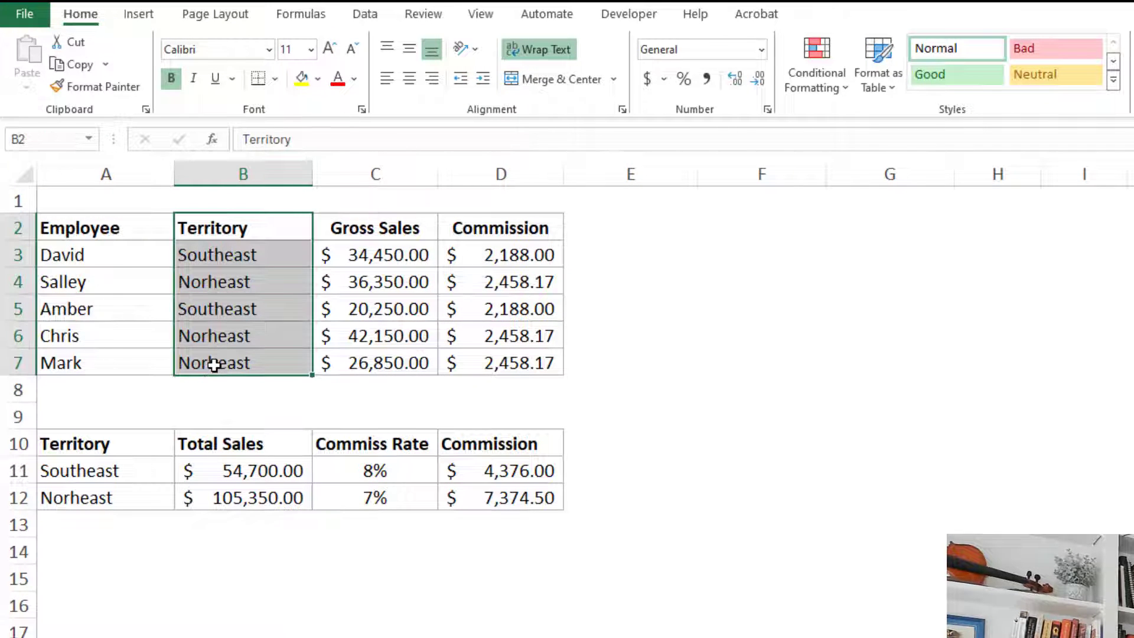
{"action": "left_click", "coordinate": [360, 254]}
{"action": "left_click", "coordinate": [367, 281]}
{"action": "left_click", "coordinate": [376, 304]}
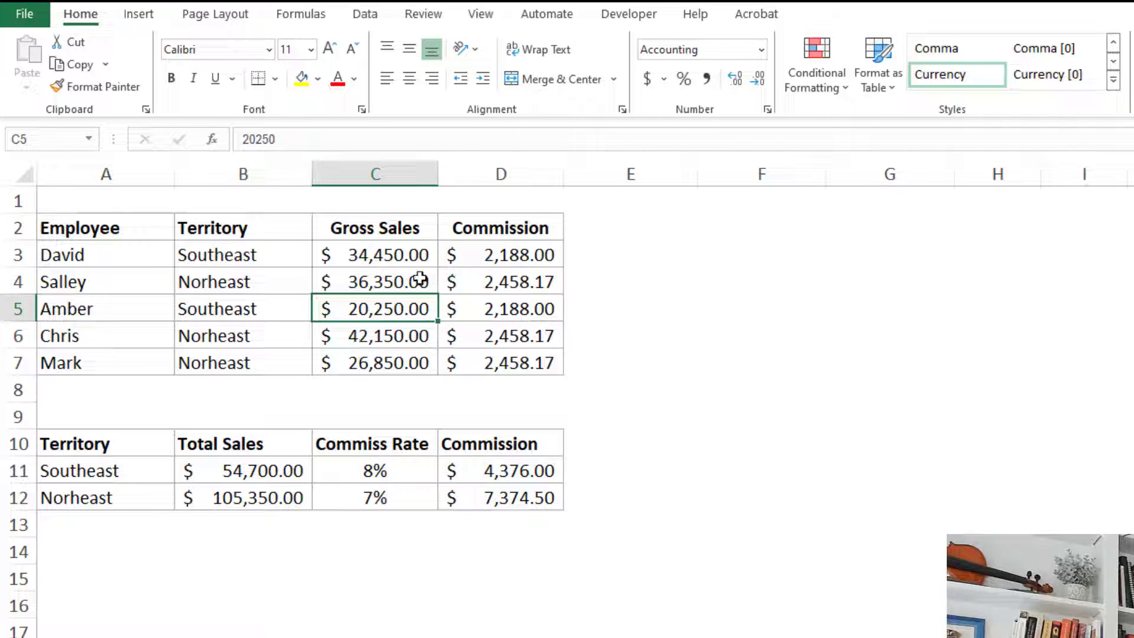
Step: Inspect the XLOOKUP and COUNTIF commission formula in D3 and leave it without editing
{"action": "left_click", "coordinate": [505, 255]}
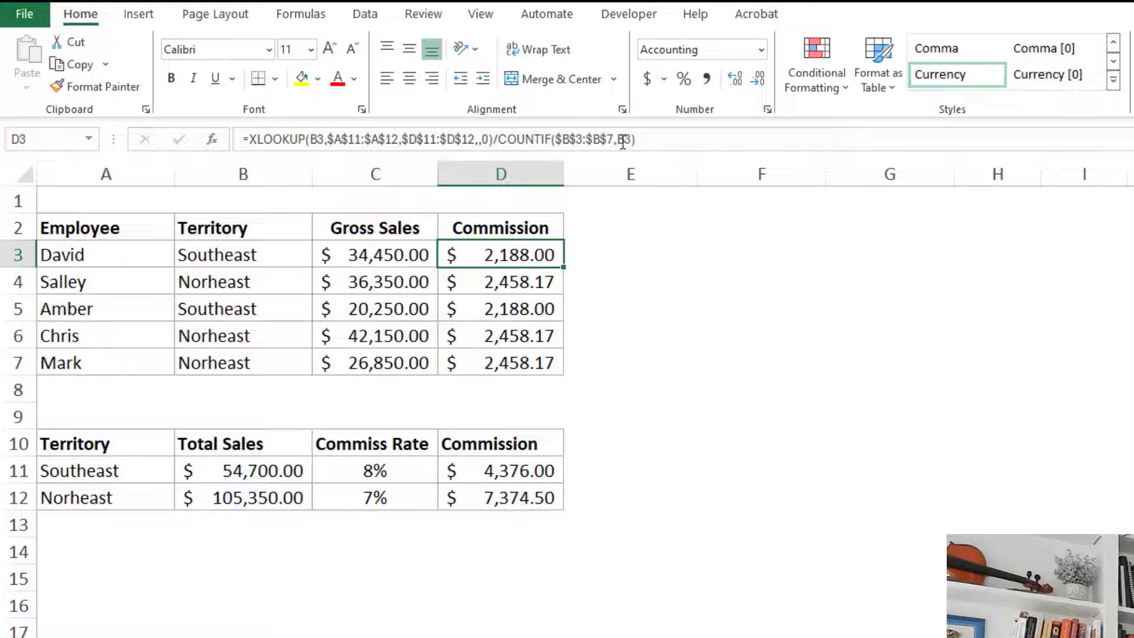
{"action": "left_click", "coordinate": [671, 135]}
{"action": "key", "text": "Escape"}
{"action": "left_click", "coordinate": [404, 249]}
Step: Review the employee rows in A3:C7, going through each gross sales value in C3:C7
{"action": "left_click_drag", "start_coordinate": [100, 251], "coordinate": [331, 359]}
{"action": "left_click", "coordinate": [111, 256]}
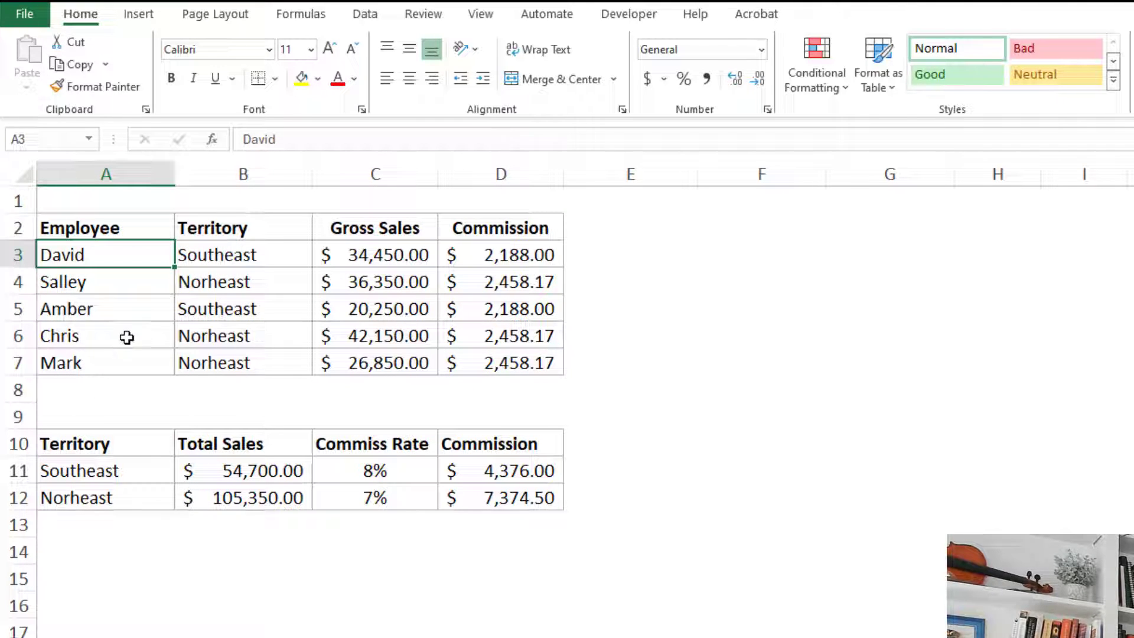
{"action": "left_click", "coordinate": [221, 253]}
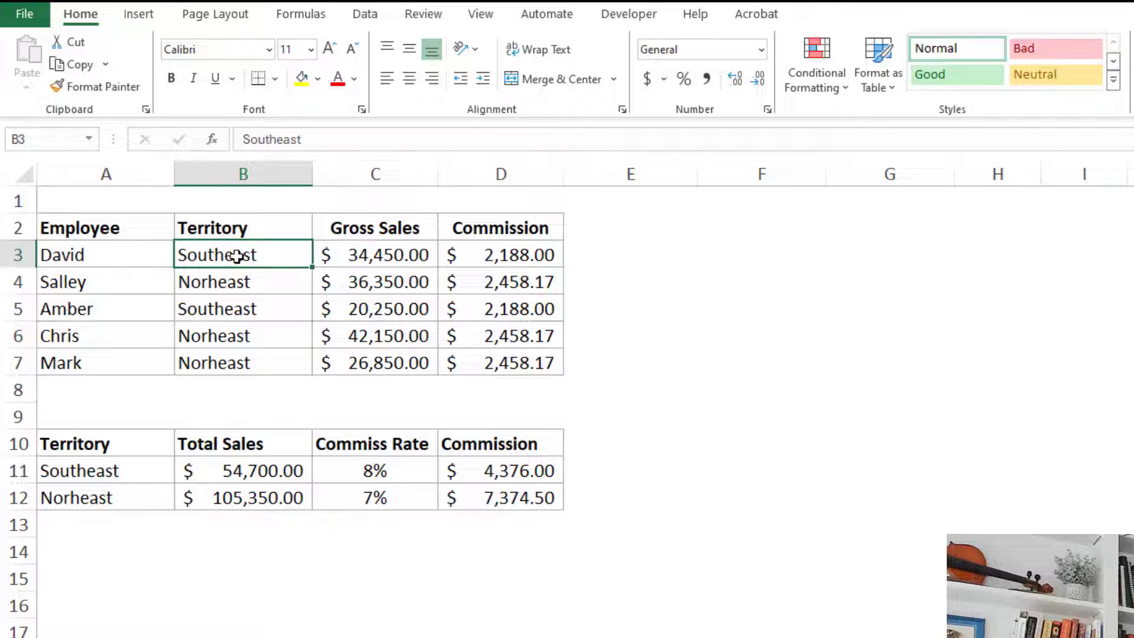
{"action": "left_click", "coordinate": [368, 256]}
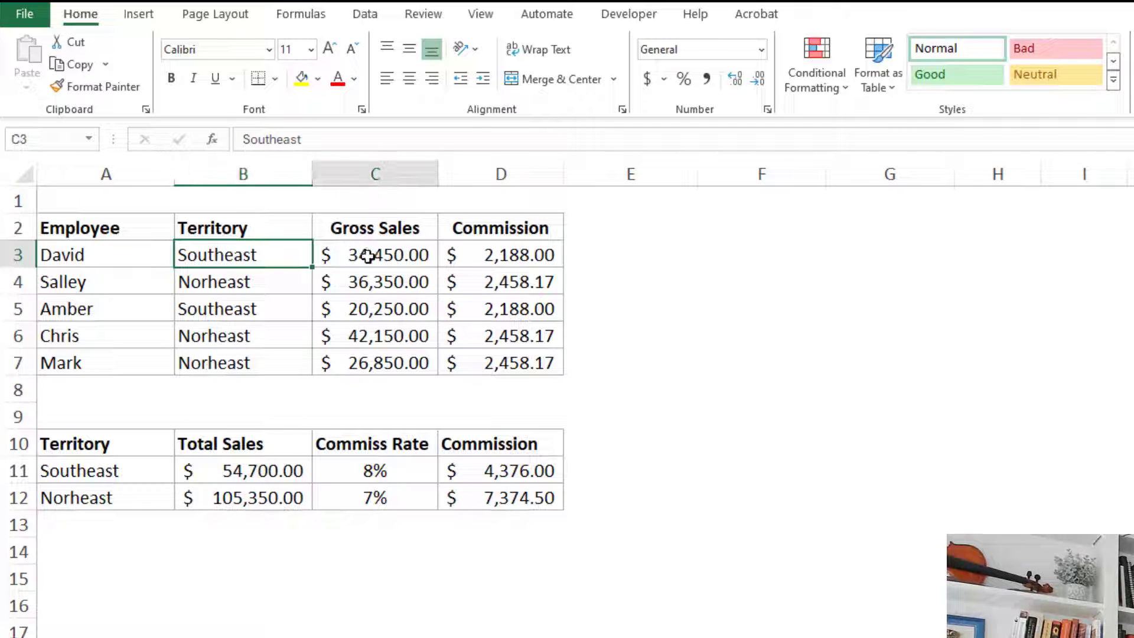
{"action": "left_click", "coordinate": [378, 286]}
{"action": "left_click", "coordinate": [385, 312]}
{"action": "left_click", "coordinate": [392, 334]}
{"action": "left_click", "coordinate": [395, 360]}
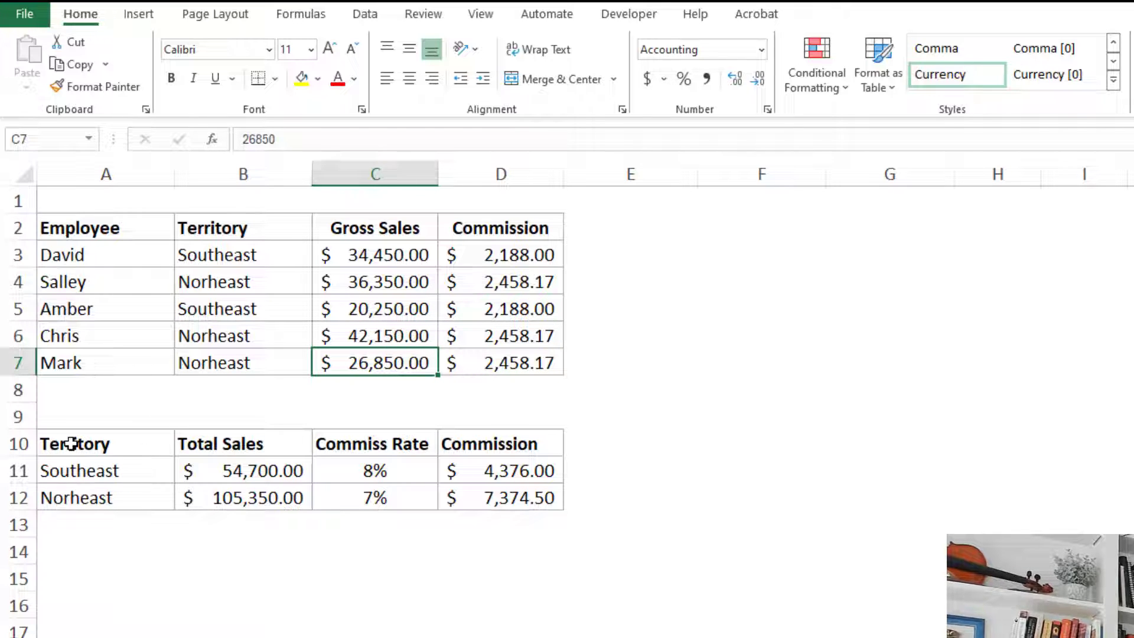
Step: Review the territory summary table and examine the range and criteria arguments of the SUMIF formula in B11
{"action": "left_click_drag", "start_coordinate": [71, 443], "coordinate": [511, 473]}
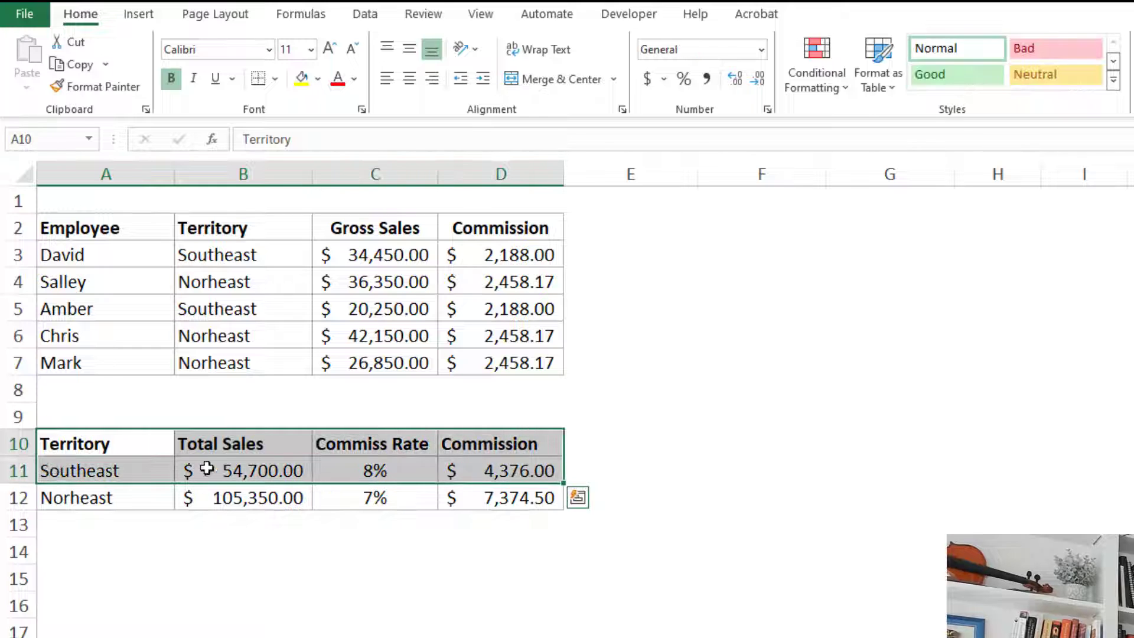
{"action": "left_click", "coordinate": [207, 468]}
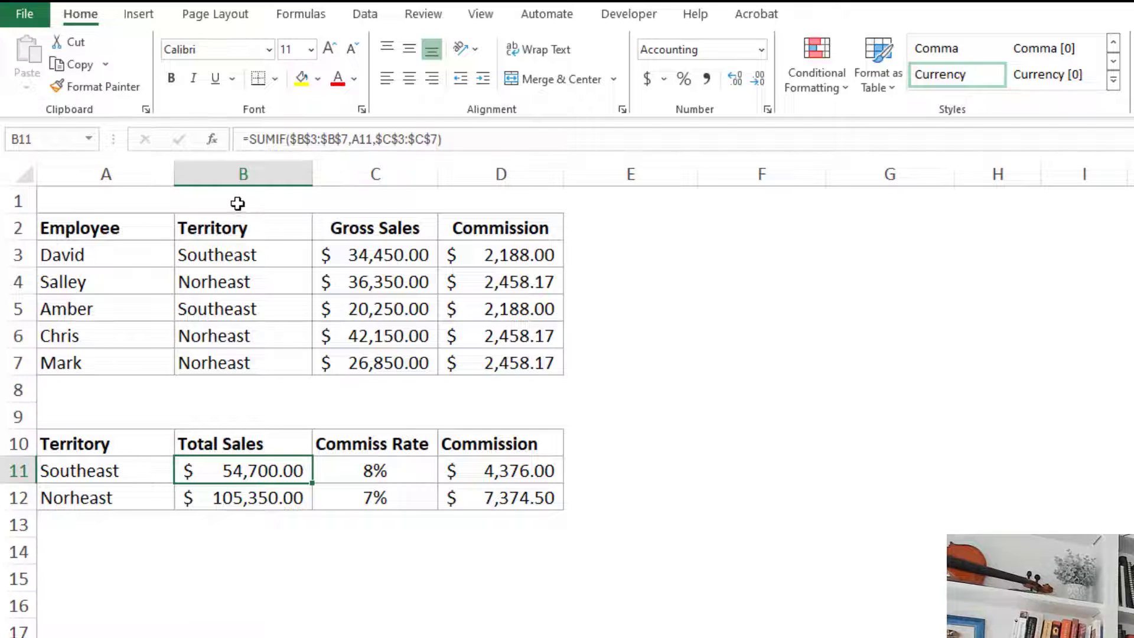
{"action": "left_click", "coordinate": [254, 139]}
{"action": "left_click_drag", "start_coordinate": [254, 138], "coordinate": [281, 139]}
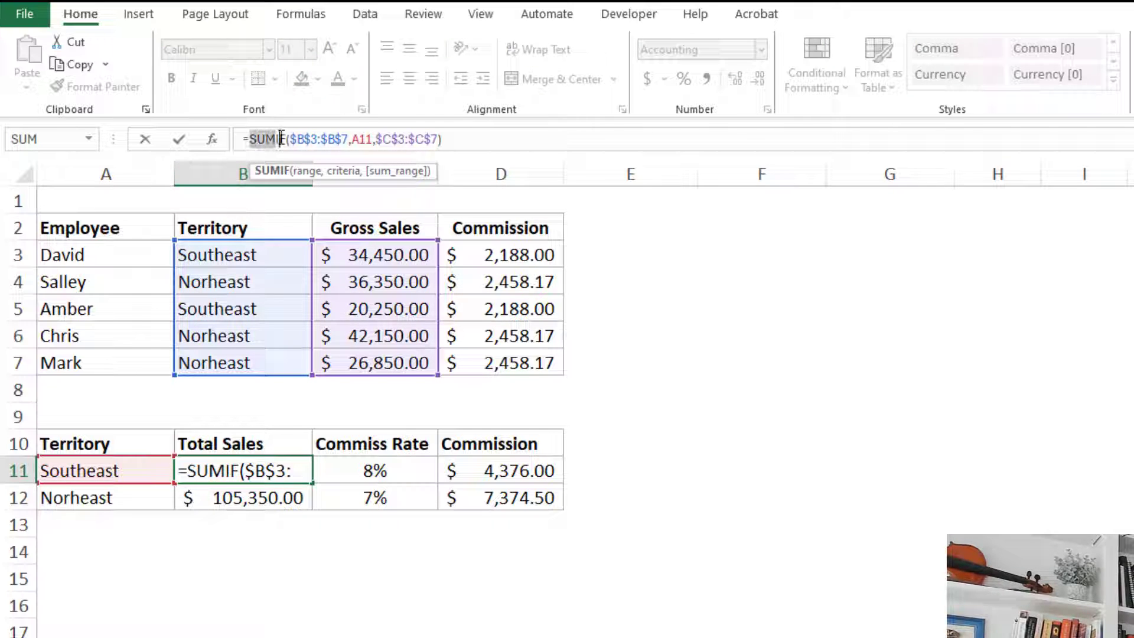
{"action": "left_click", "coordinate": [299, 148]}
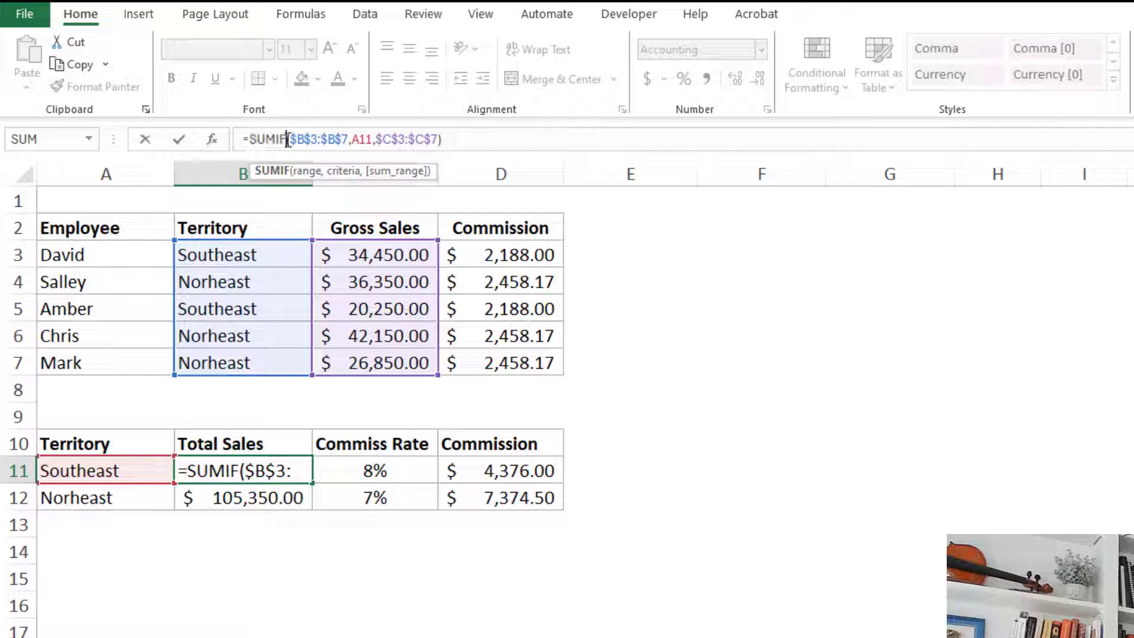
{"action": "left_click", "coordinate": [313, 142]}
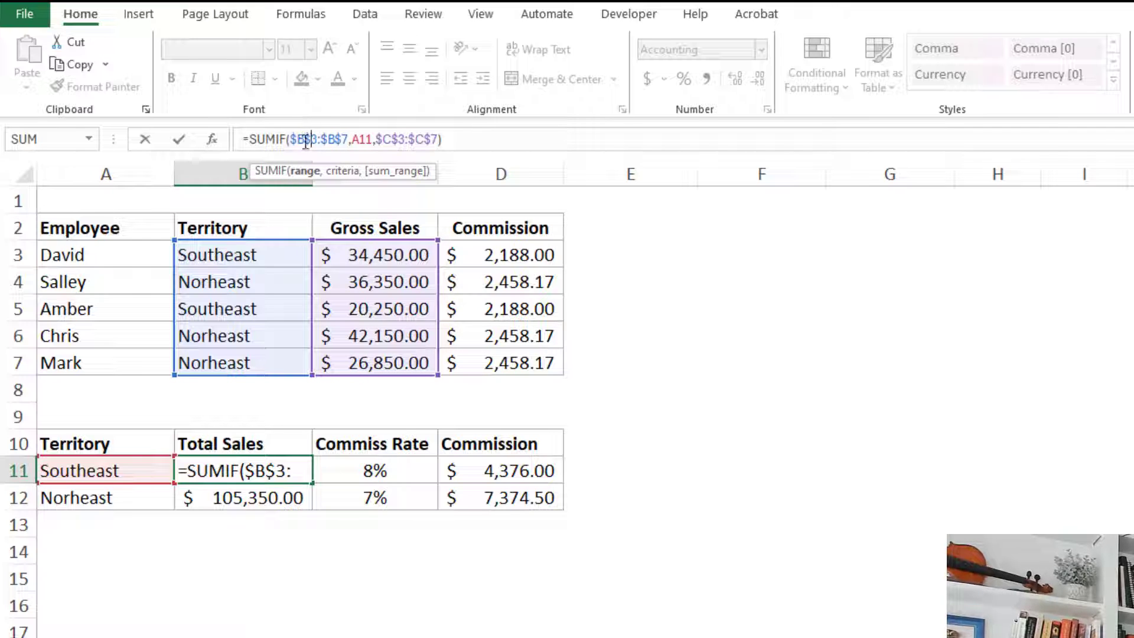
{"action": "left_click", "coordinate": [305, 173]}
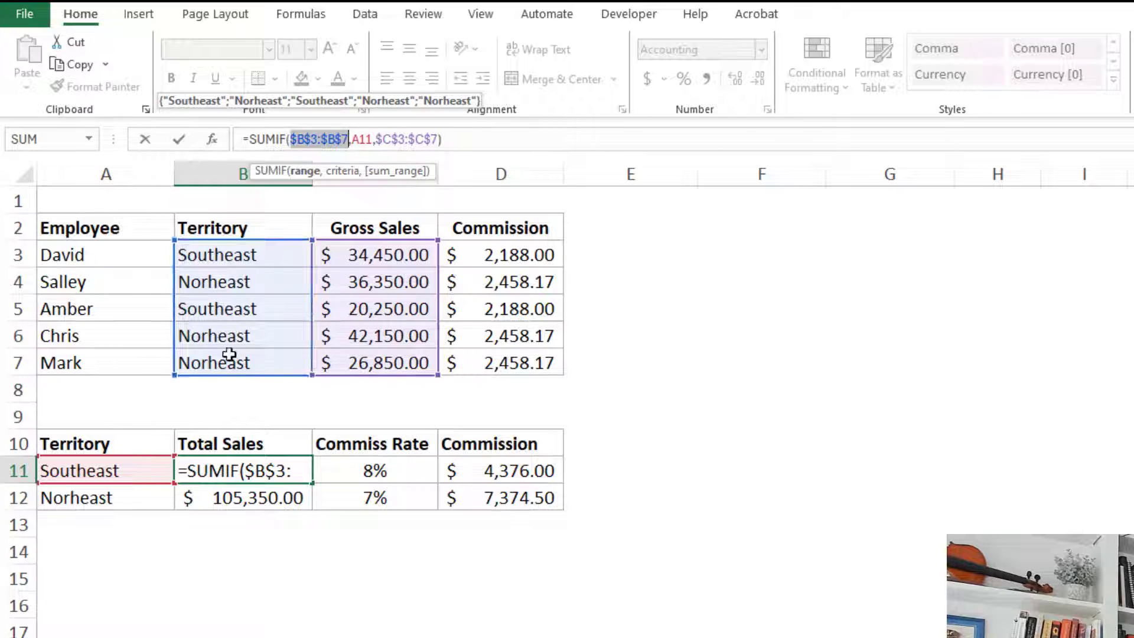
{"action": "left_click", "coordinate": [341, 173]}
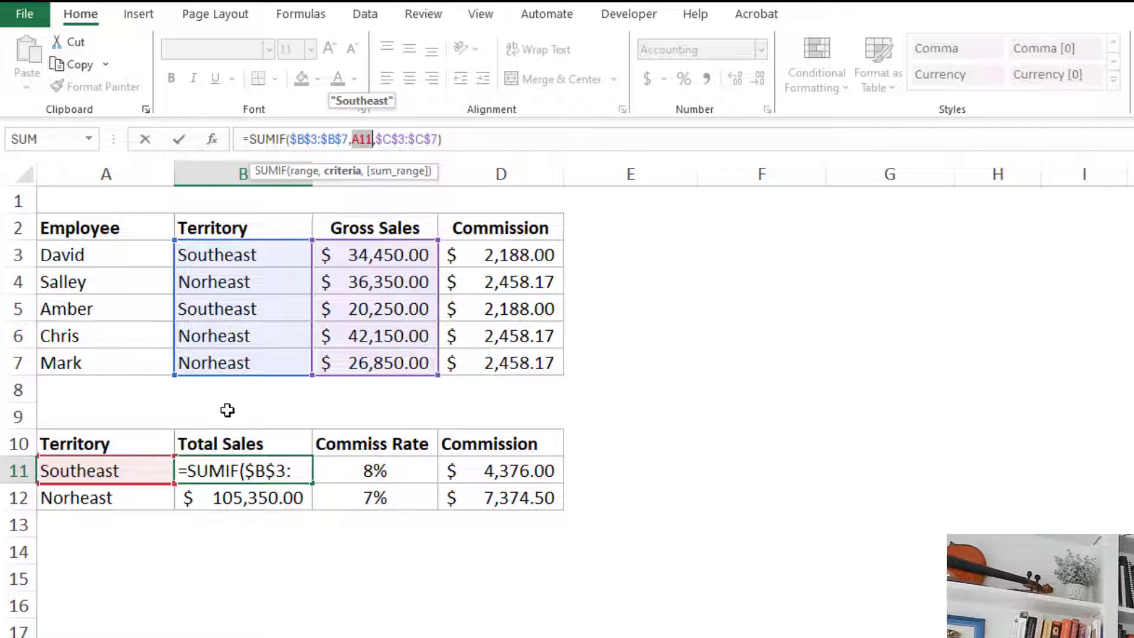
Step: Try the text "Southeast" as the SUMIF criteria in B11 and point the criteria back to cell A11
{"action": "type", "text": "\"Te"}
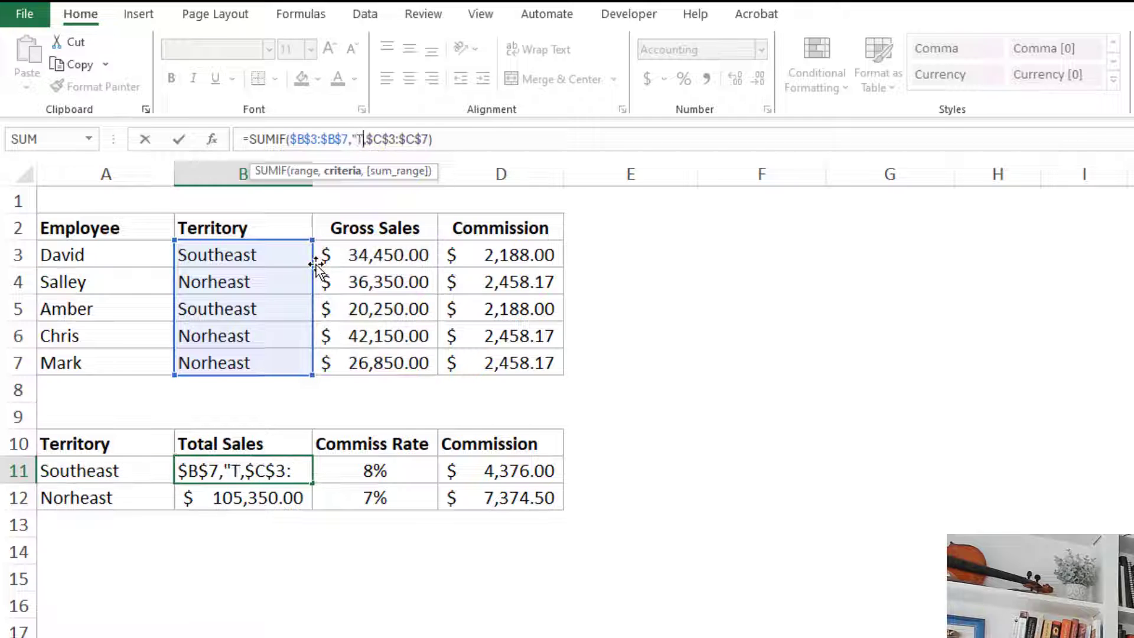
{"action": "key", "text": "BackSpace"}
{"action": "key", "text": "BackSpace"}
{"action": "type", "text": "Southe"}
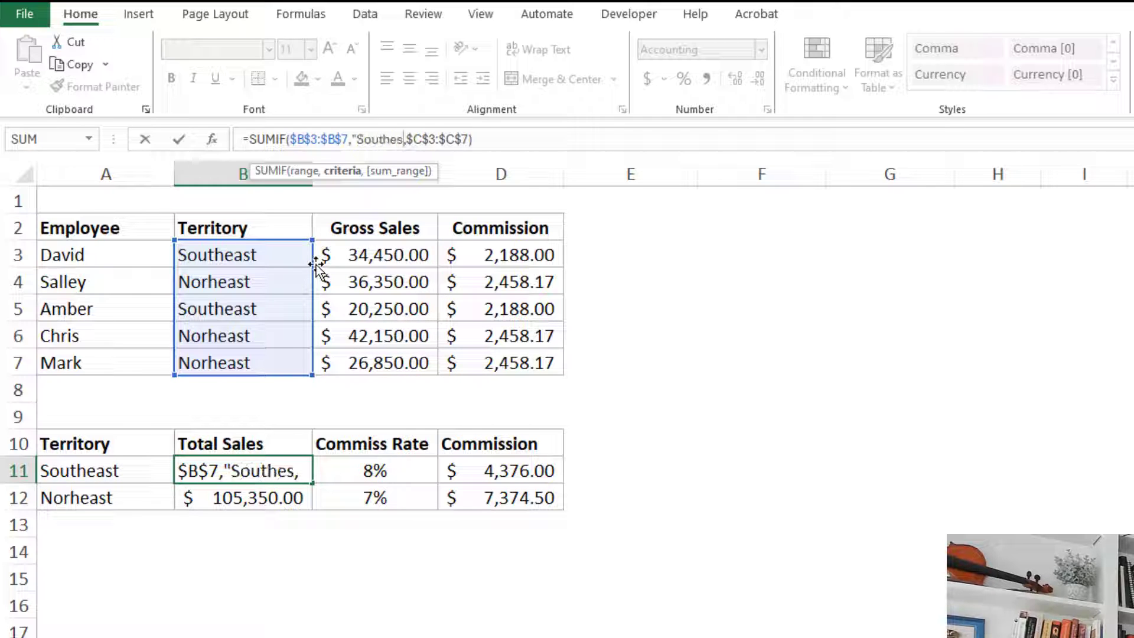
{"action": "type", "text": "ast\""}
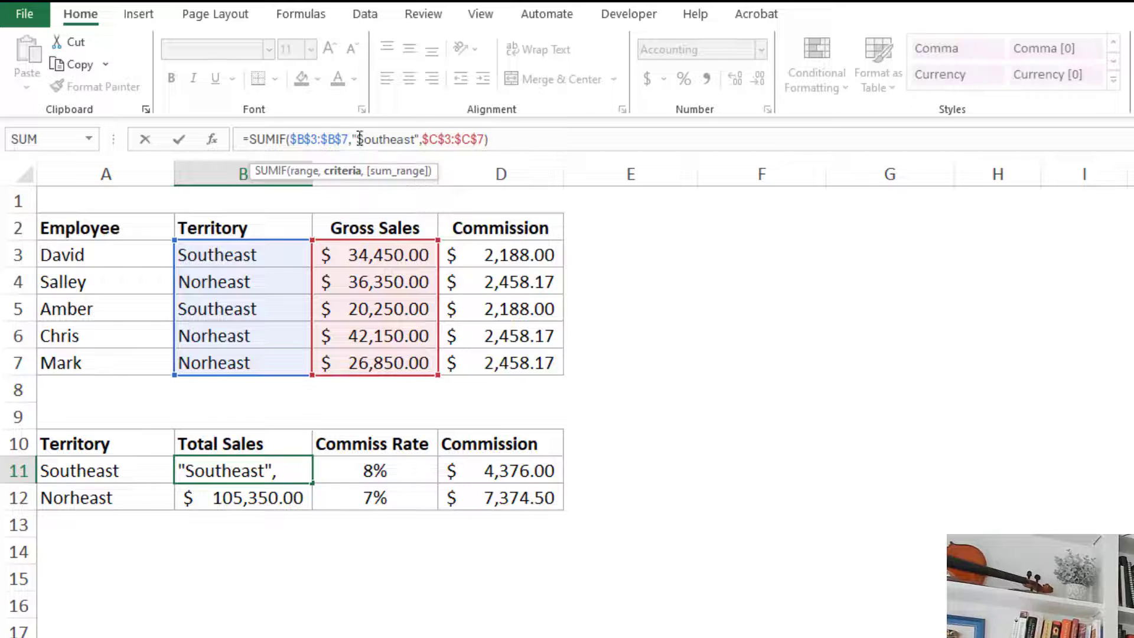
{"action": "left_click_drag", "start_coordinate": [350, 138], "coordinate": [422, 136]}
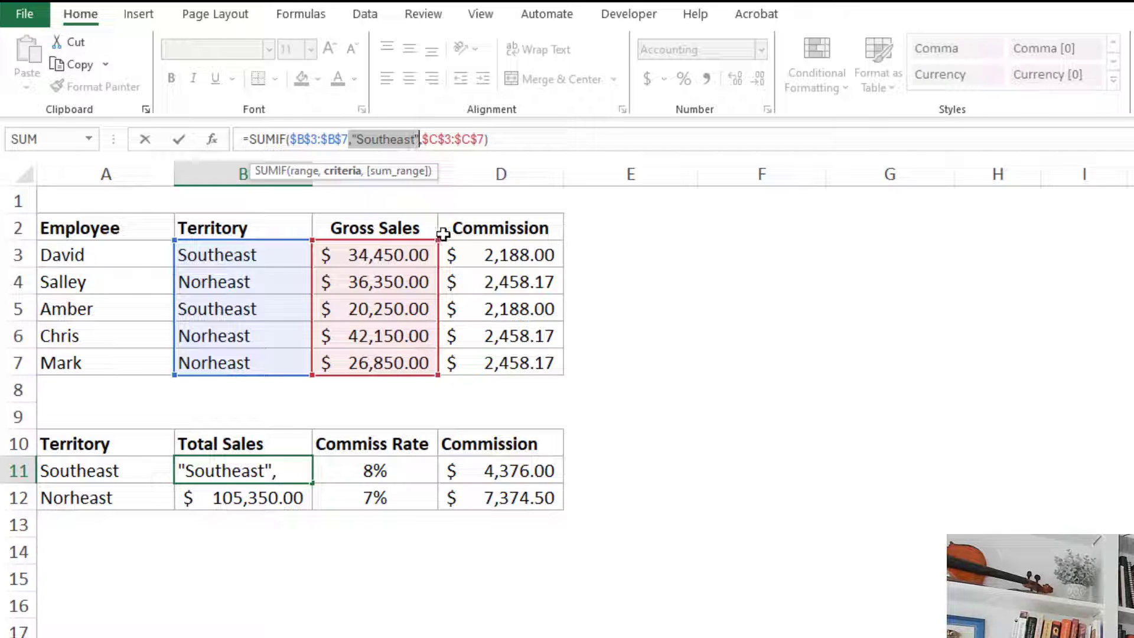
{"action": "left_click", "coordinate": [89, 471]}
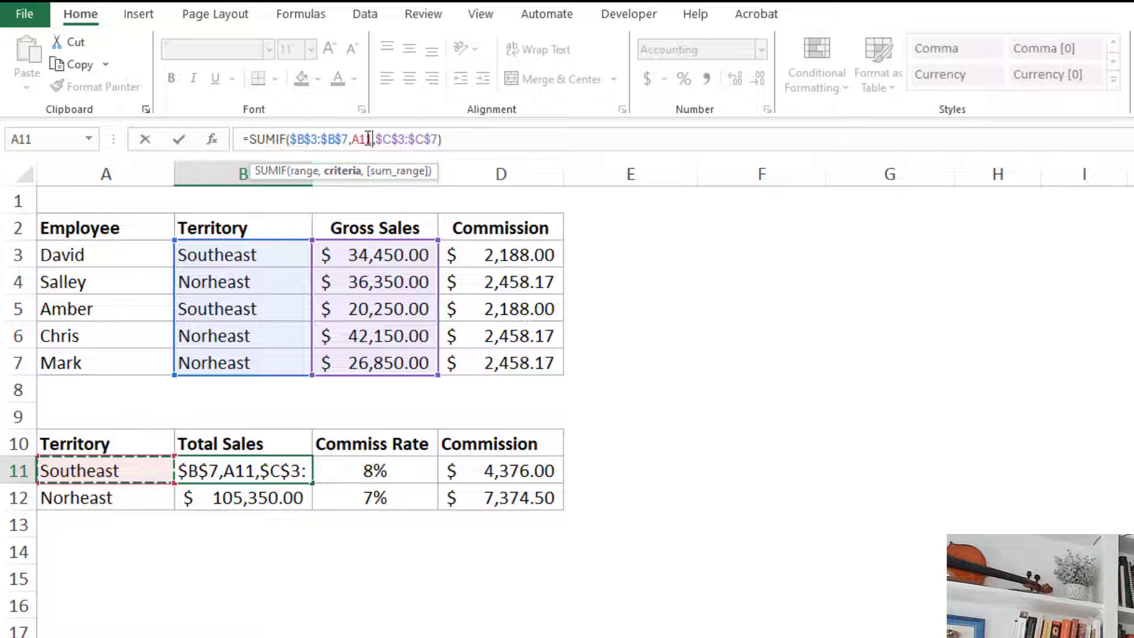
Step: Examine the SUMIF sum range in B11, commit the formula, and check the Southeast total by selecting C3 and C5 together
{"action": "left_click", "coordinate": [394, 178]}
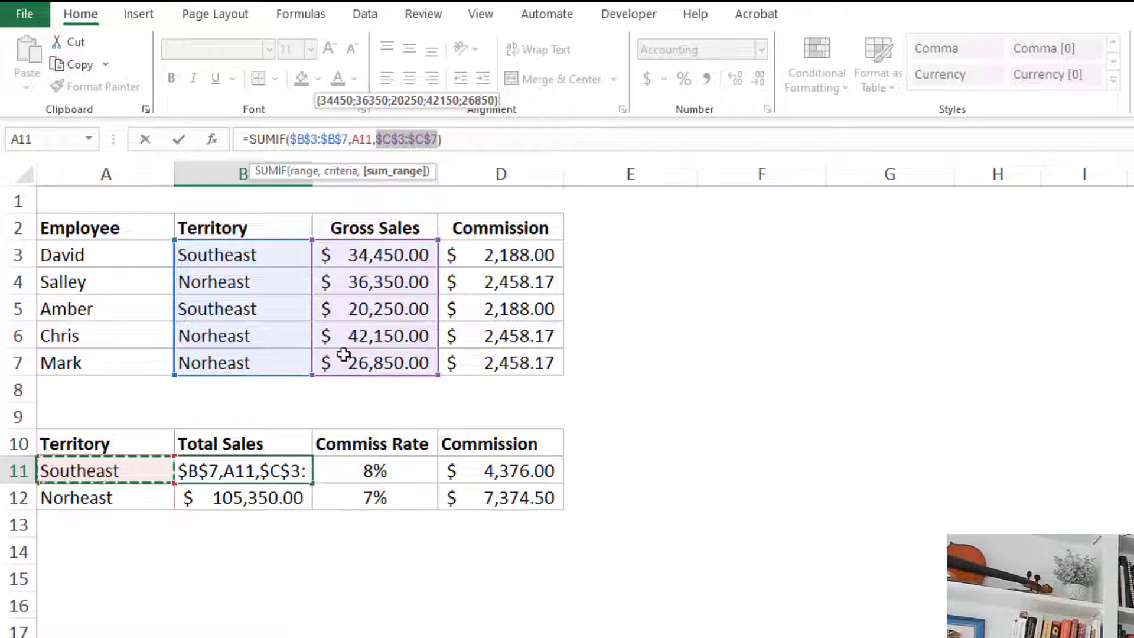
{"action": "key", "text": "Return"}
{"action": "left_click", "coordinate": [115, 475]}
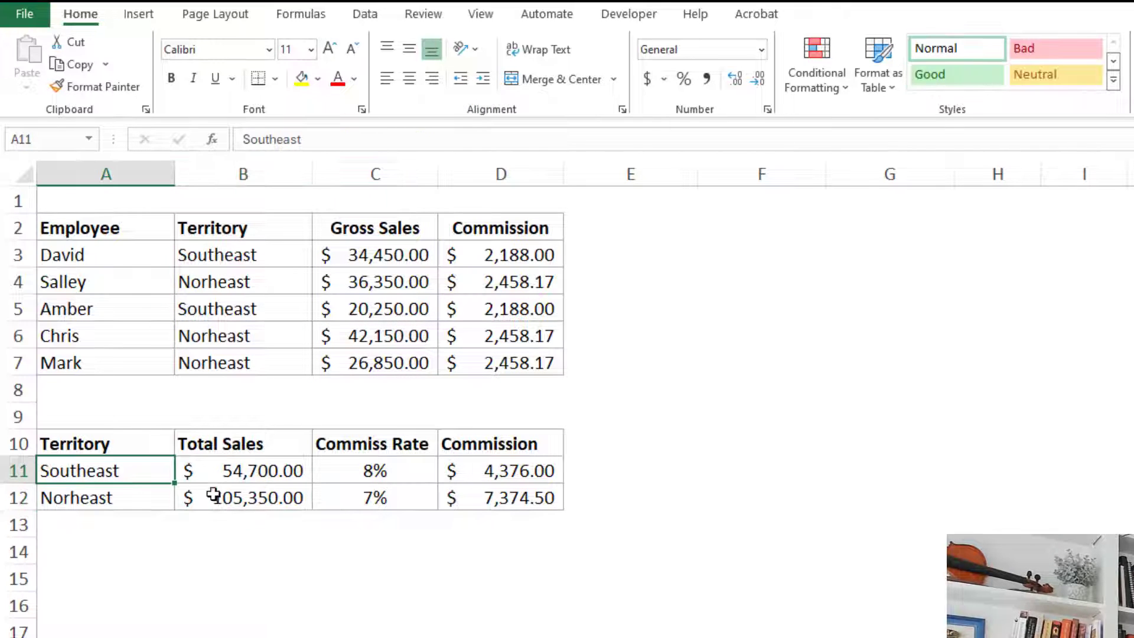
{"action": "left_click", "coordinate": [263, 472]}
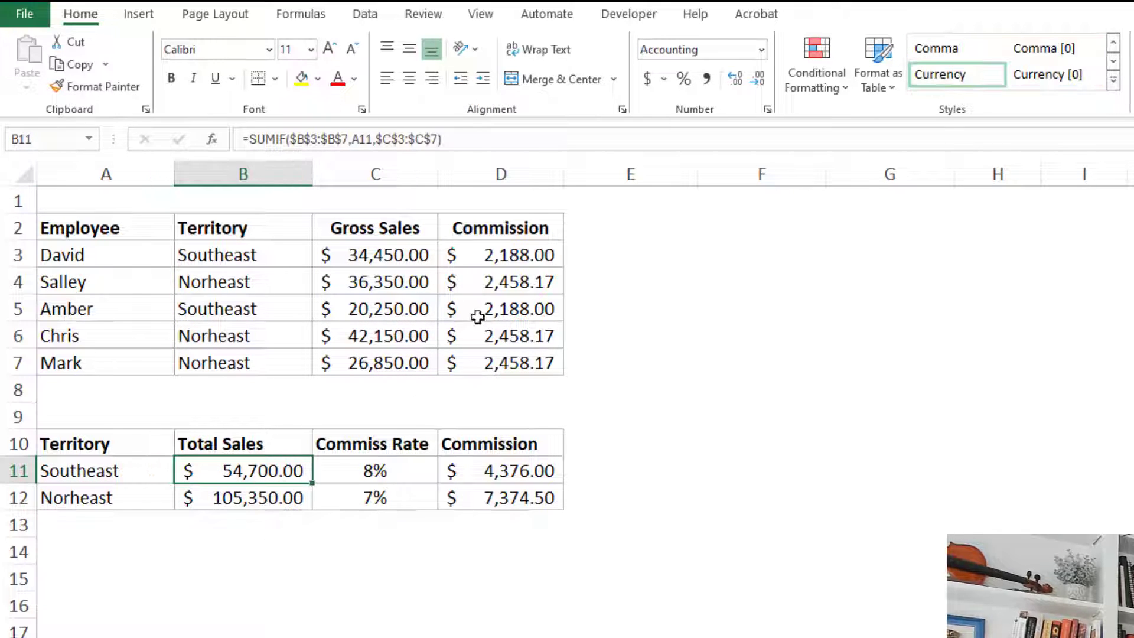
{"action": "left_click", "coordinate": [368, 248]}
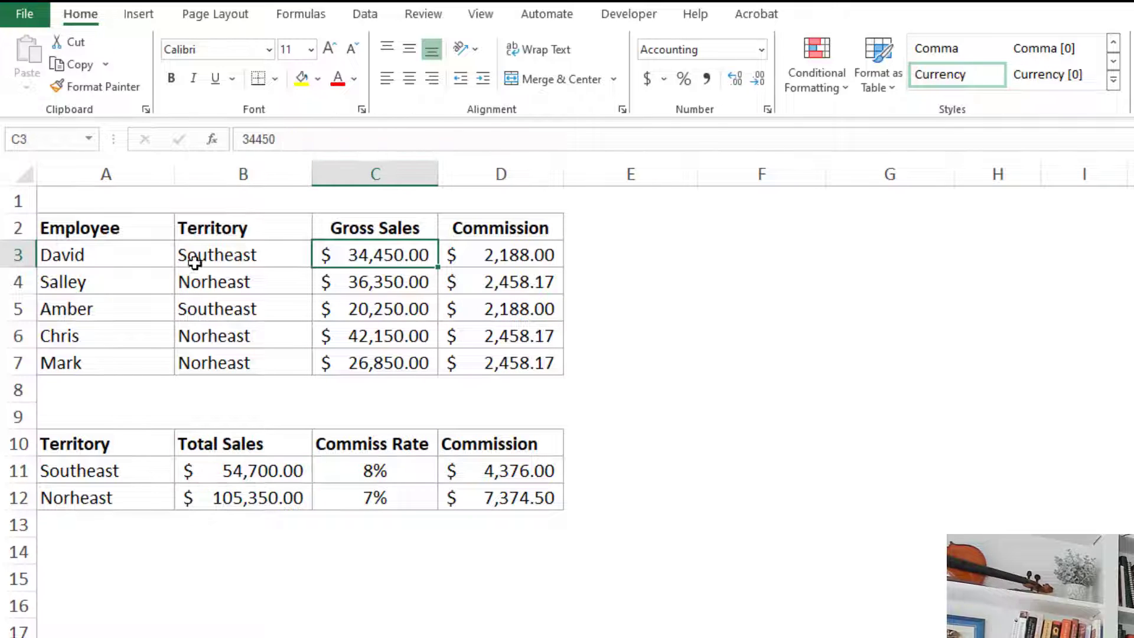
{"action": "left_click", "coordinate": [375, 309], "text": "ctrl"}
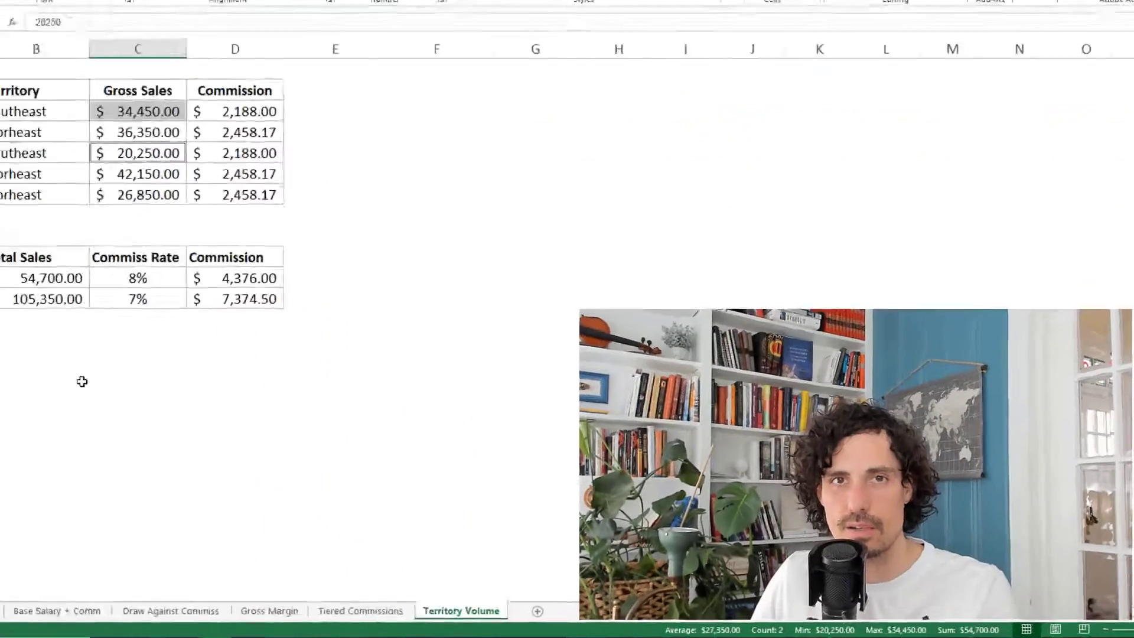
{"action": "left_click", "coordinate": [81, 380]}
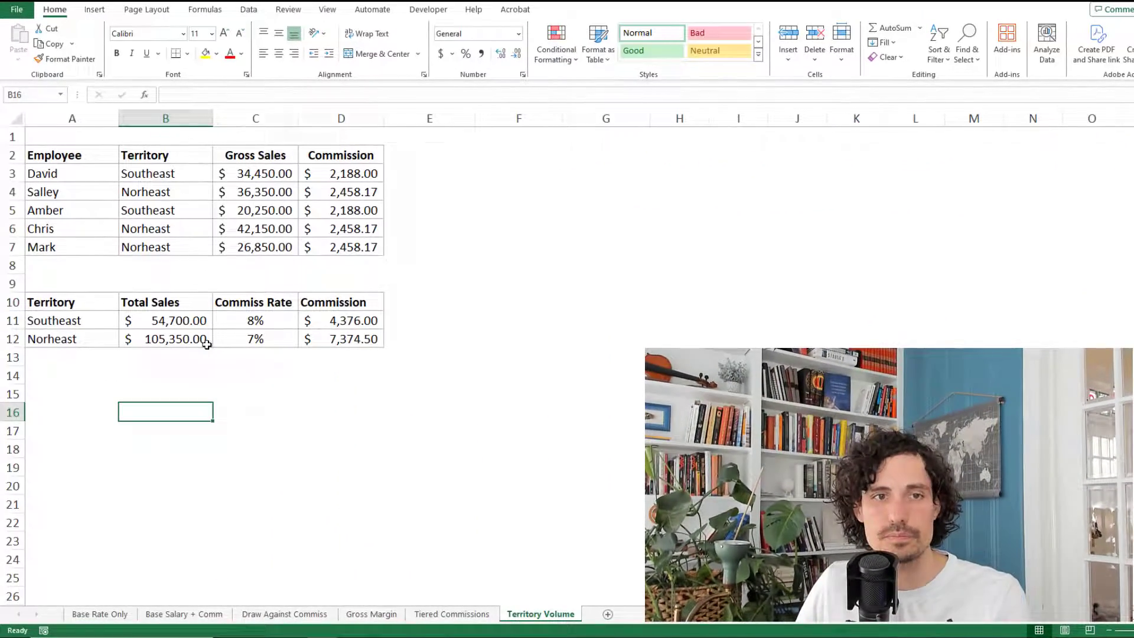
Step: Review the territory commission rates in C11:C12 and the commission formulas in D11:D12 that multiply rate by total sales
{"action": "left_click", "coordinate": [283, 324]}
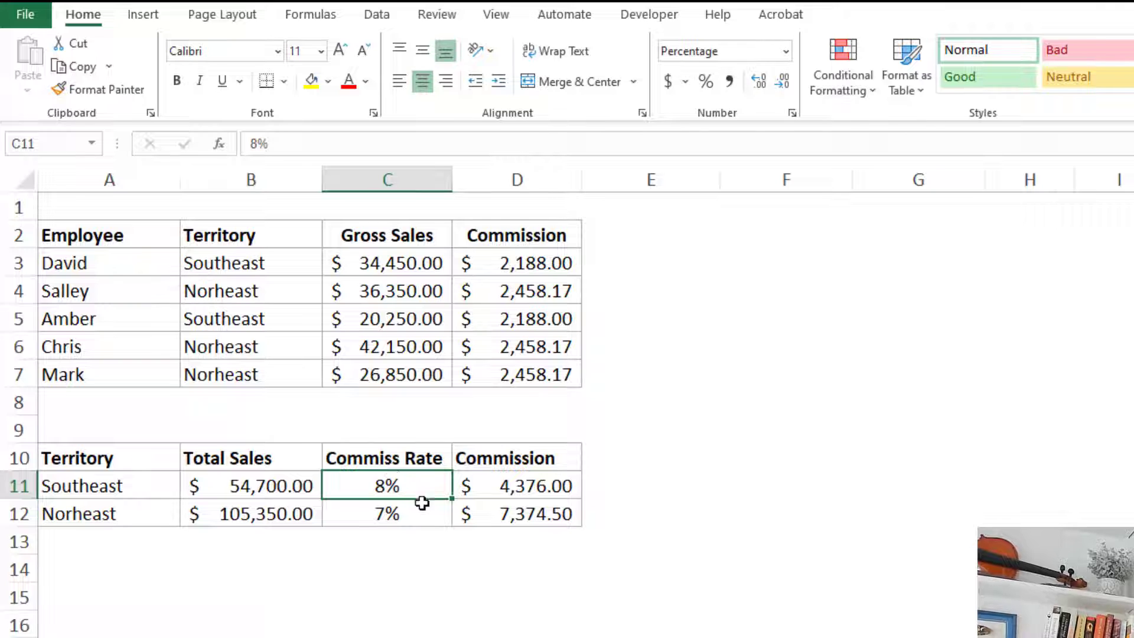
{"action": "left_click", "coordinate": [413, 513]}
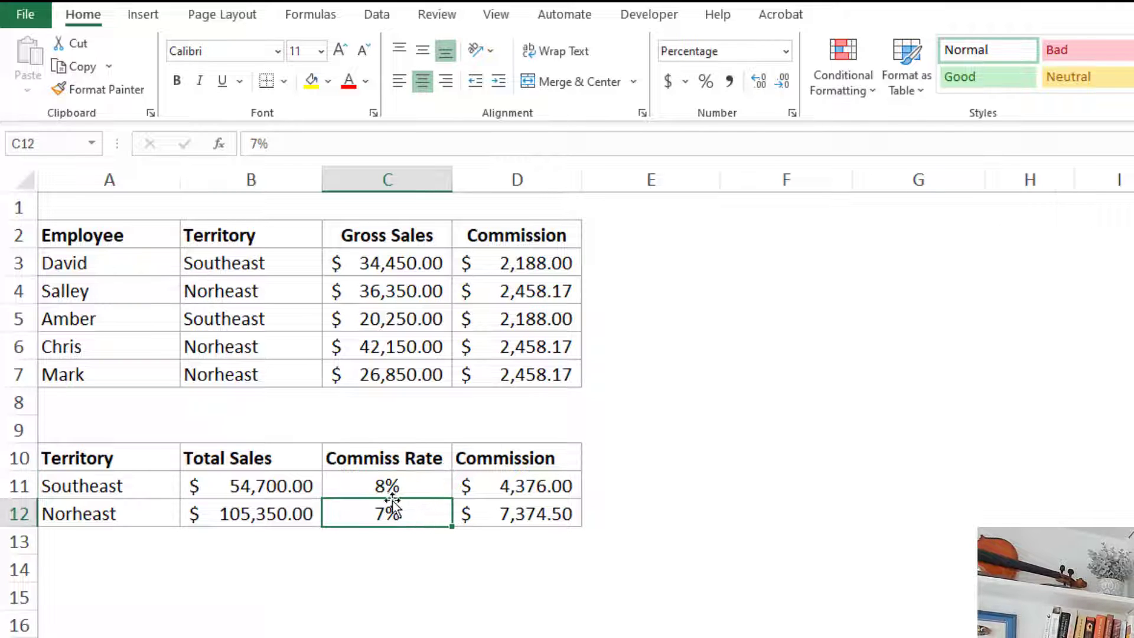
{"action": "left_click", "coordinate": [556, 495]}
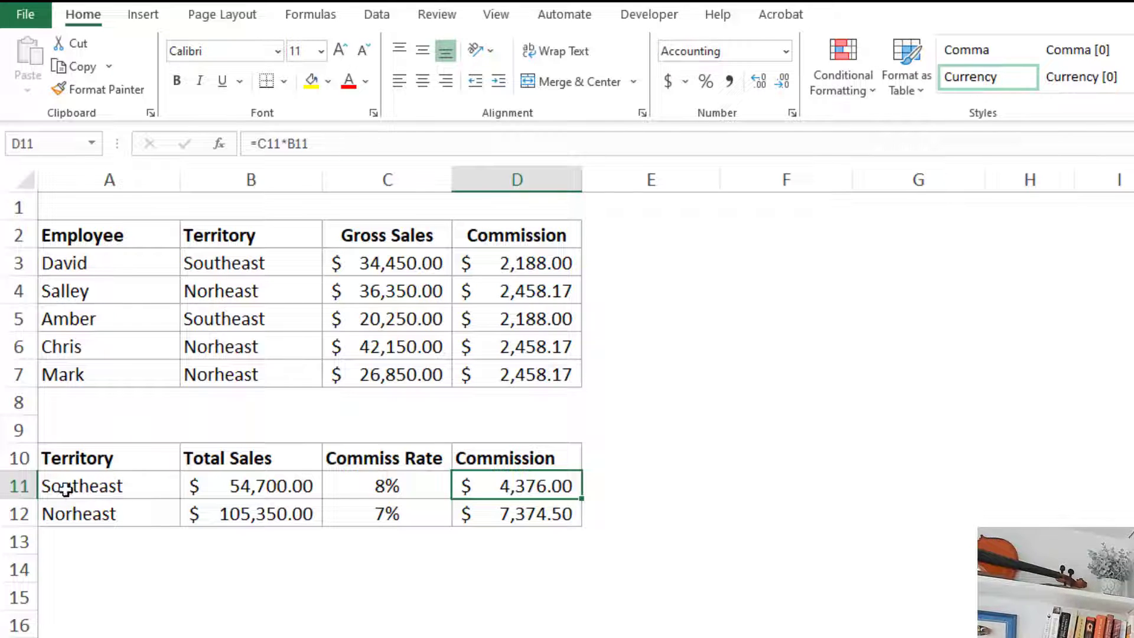
{"action": "left_click", "coordinate": [349, 145]}
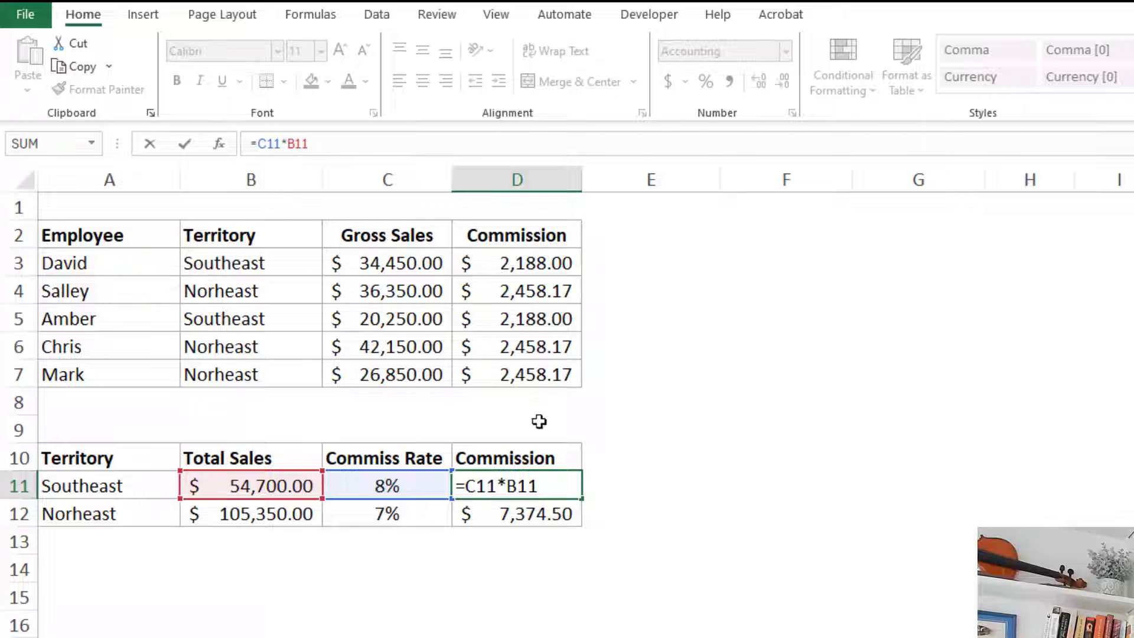
{"action": "key", "text": "ctrl+Return"}
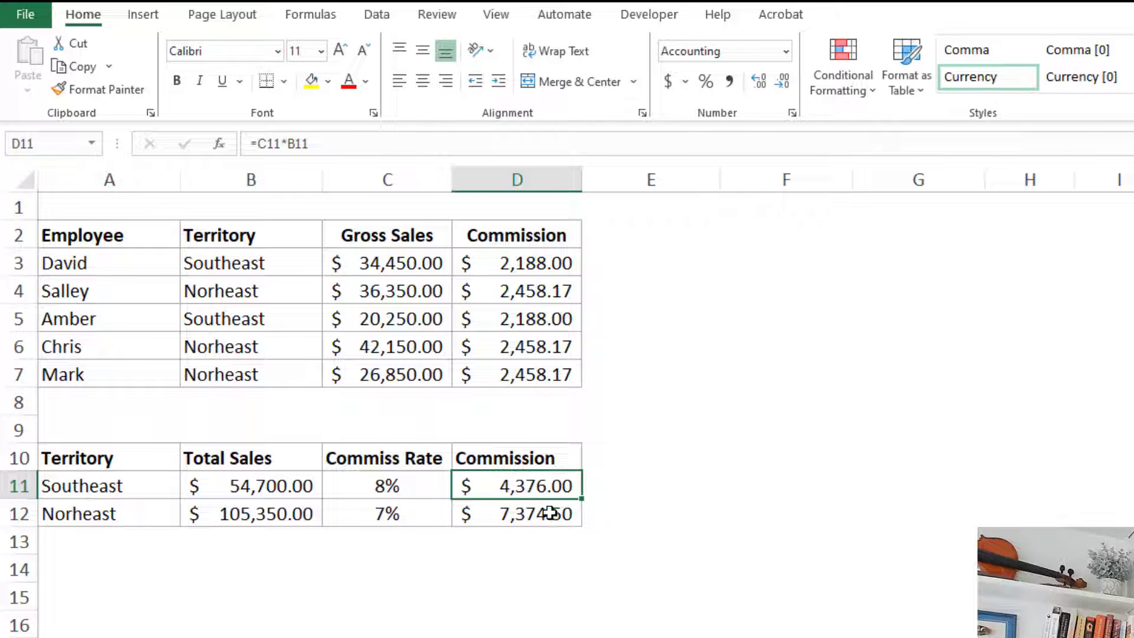
{"action": "left_click", "coordinate": [550, 512]}
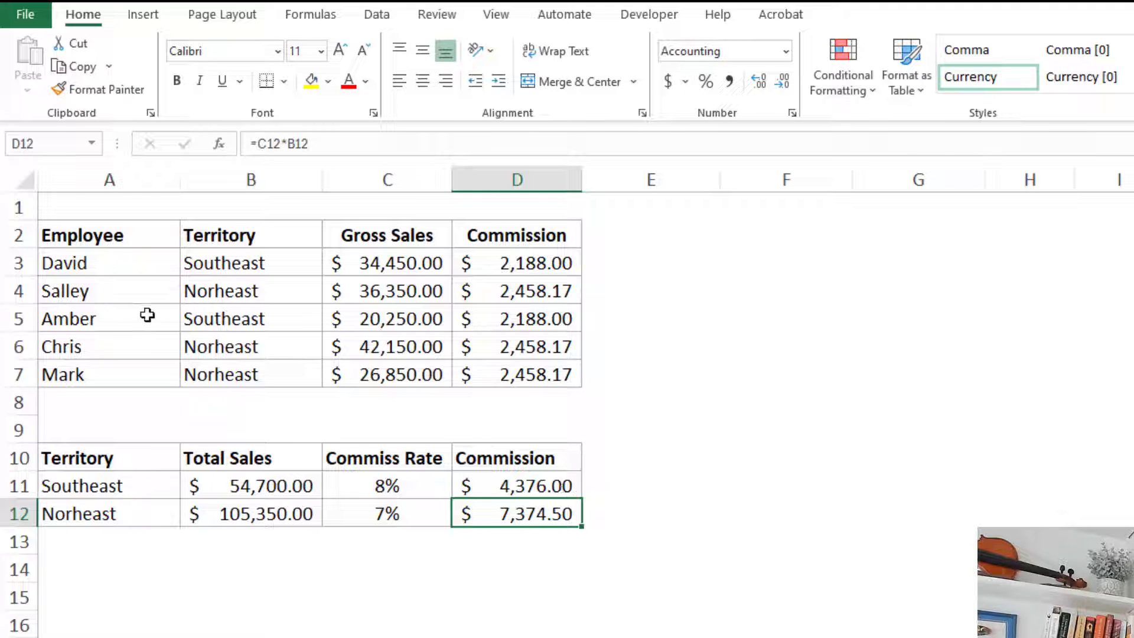
Step: Open the employee commission formula in D3 and examine its XLOOKUP part and COUNTIF divisor
{"action": "left_click", "coordinate": [506, 271]}
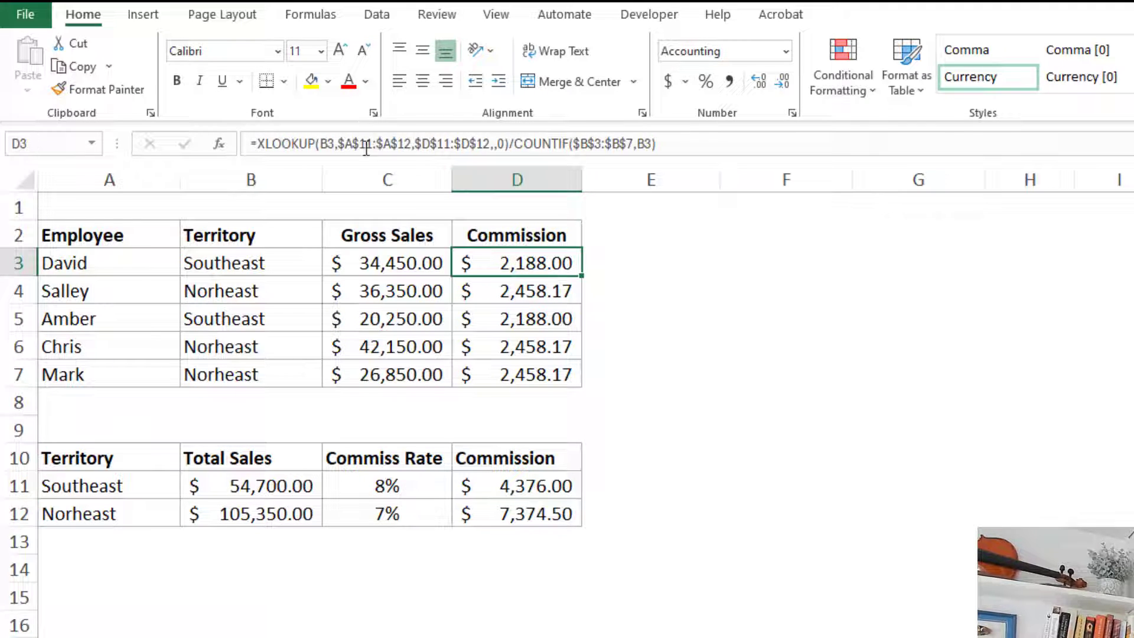
{"action": "left_click", "coordinate": [309, 137]}
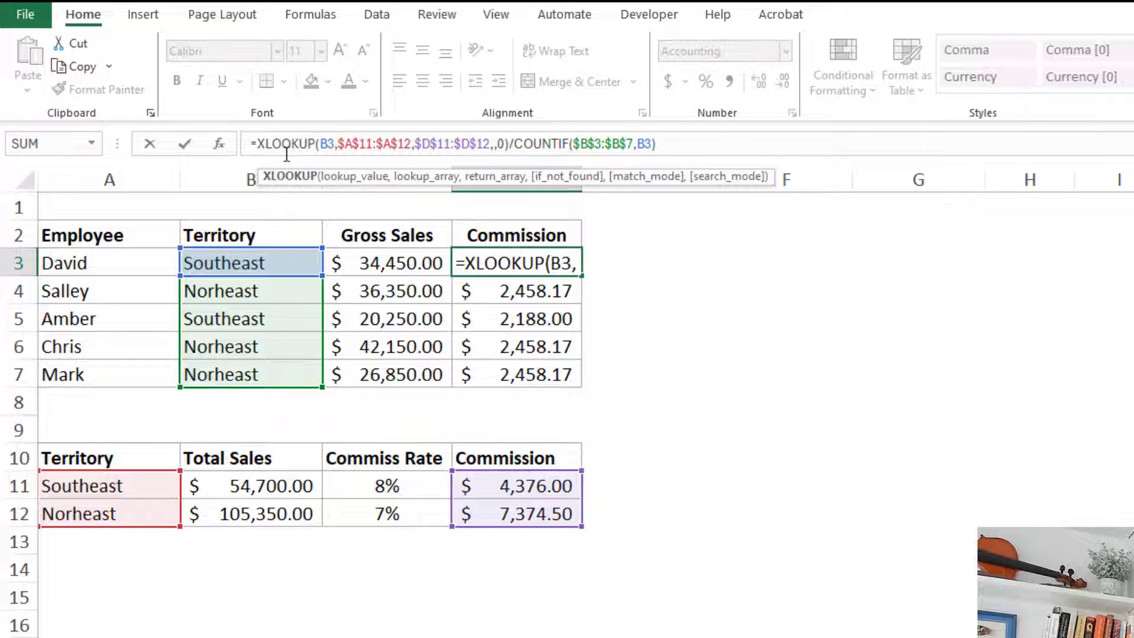
{"action": "left_click_drag", "start_coordinate": [255, 144], "coordinate": [697, 144]}
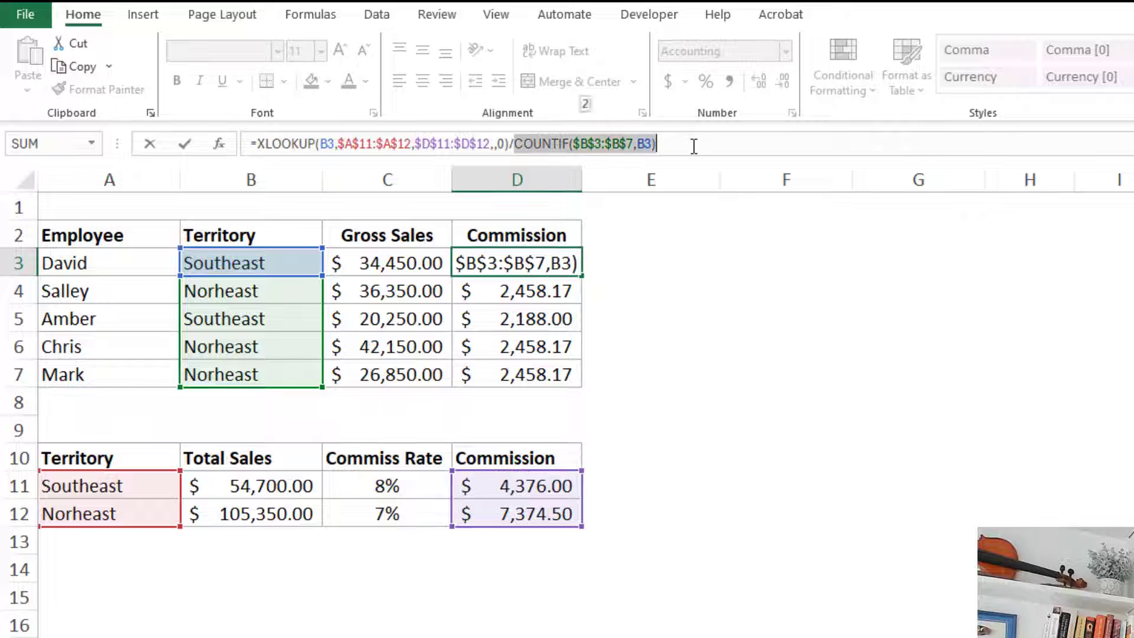
{"action": "left_click", "coordinate": [291, 144]}
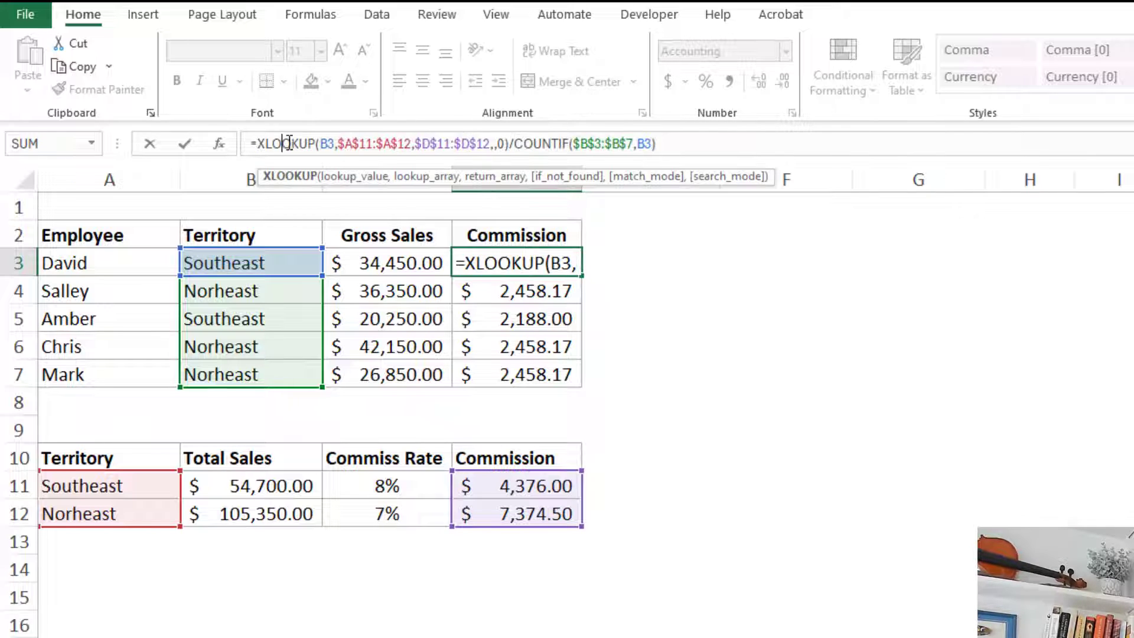
Step: Go through the XLOOKUP arguments in D3 one by one, from the lookup value to the match mode
{"action": "left_click", "coordinate": [328, 143]}
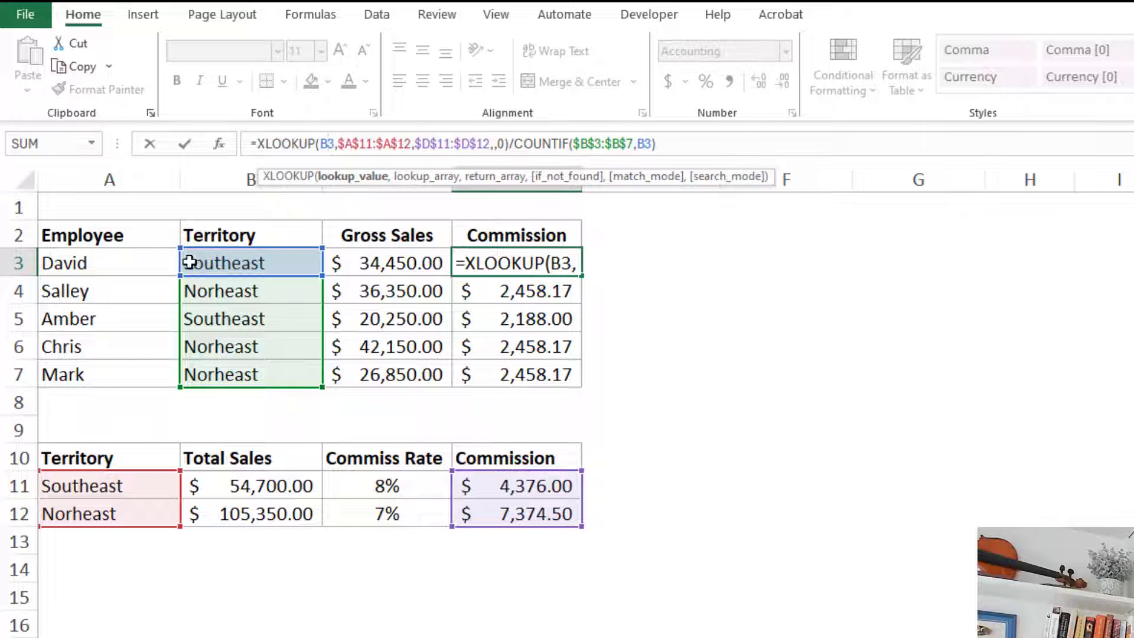
{"action": "left_click", "coordinate": [363, 177]}
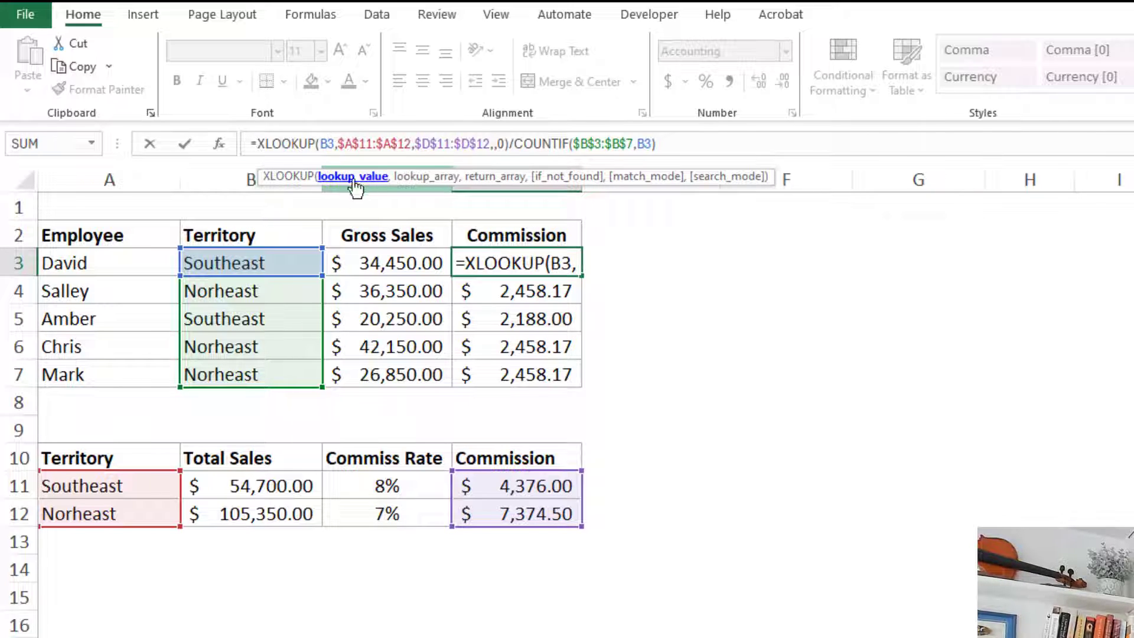
{"action": "left_click", "coordinate": [340, 177]}
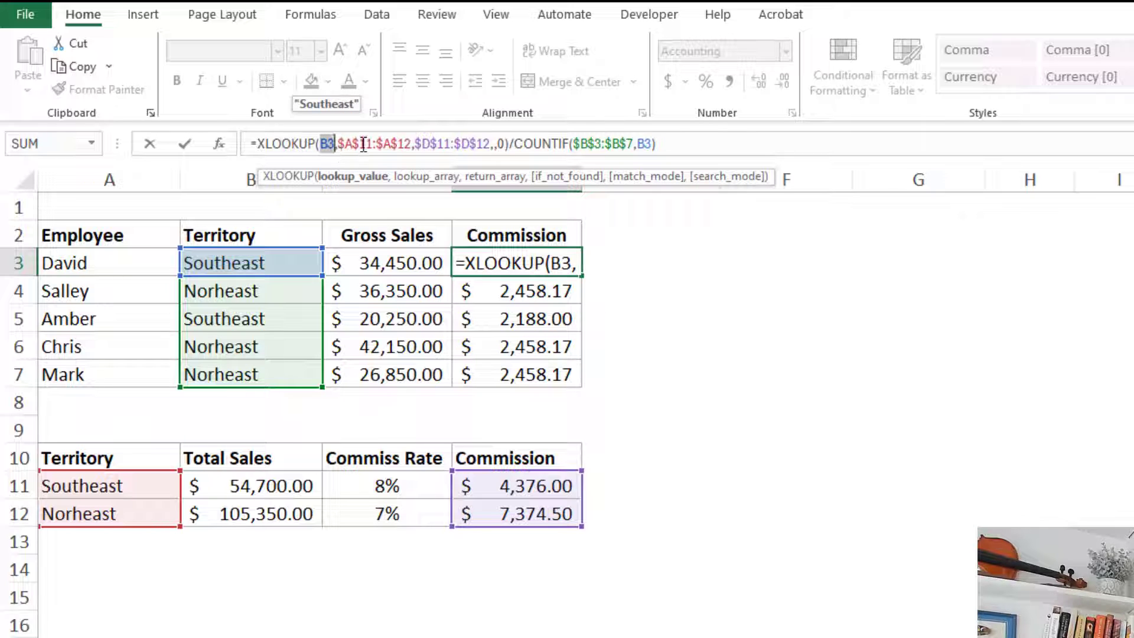
{"action": "left_click", "coordinate": [427, 187]}
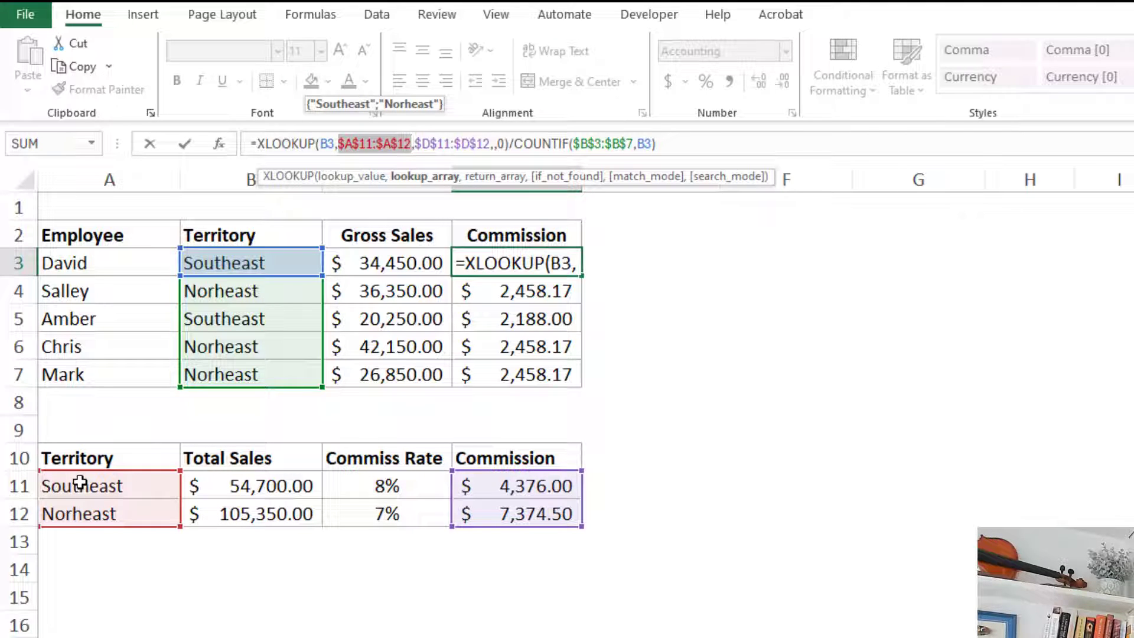
{"action": "left_click", "coordinate": [495, 177]}
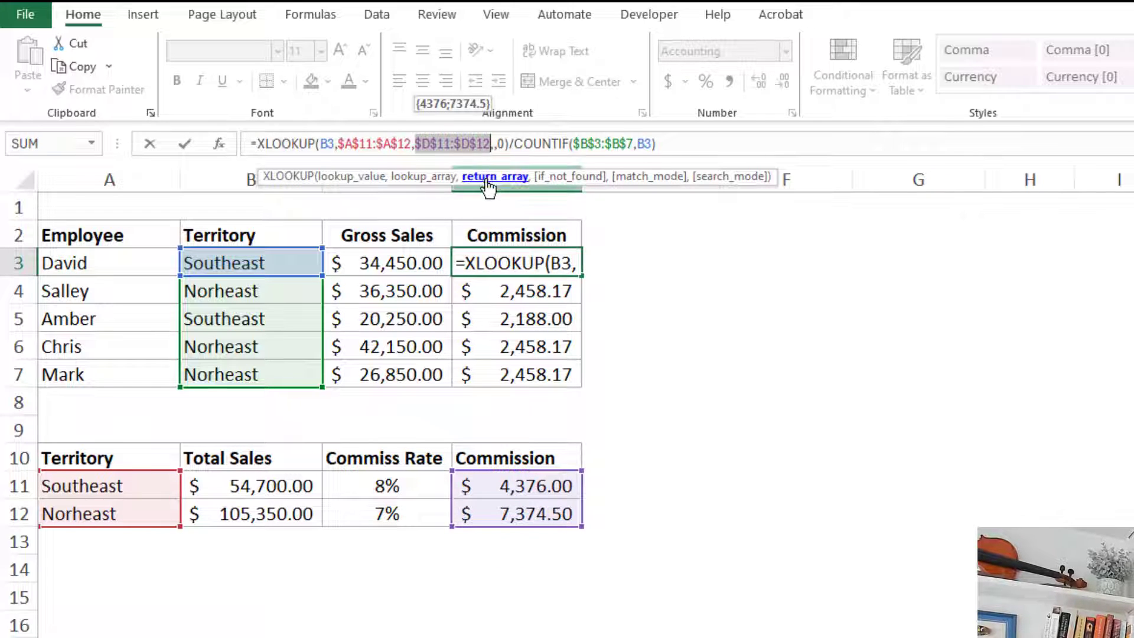
{"action": "left_click", "coordinate": [547, 177]}
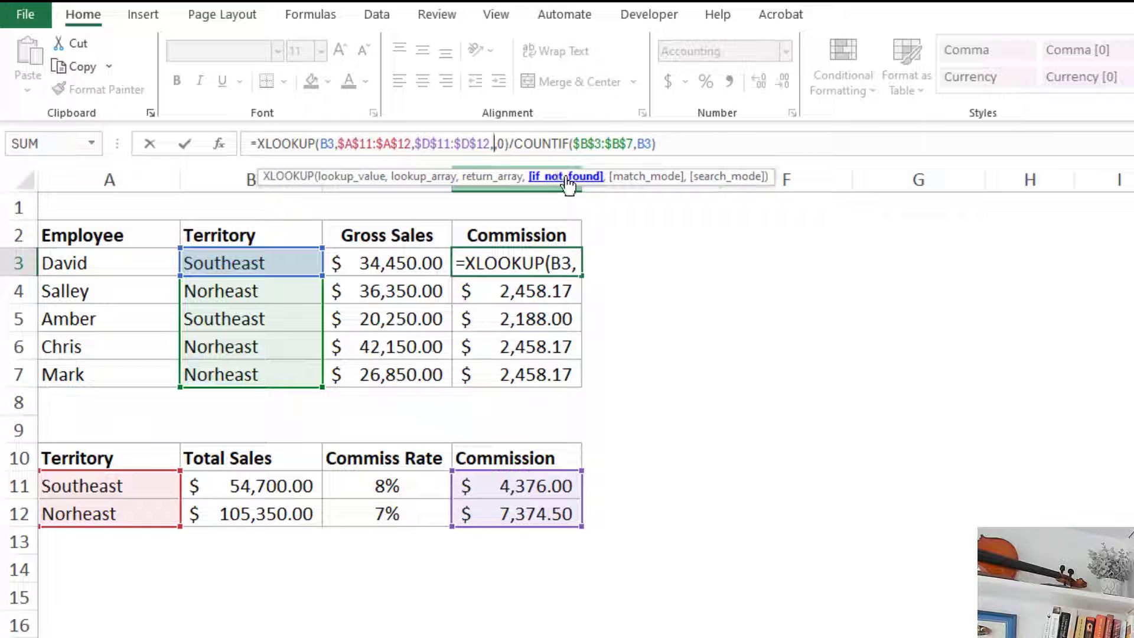
{"action": "left_click", "coordinate": [648, 177]}
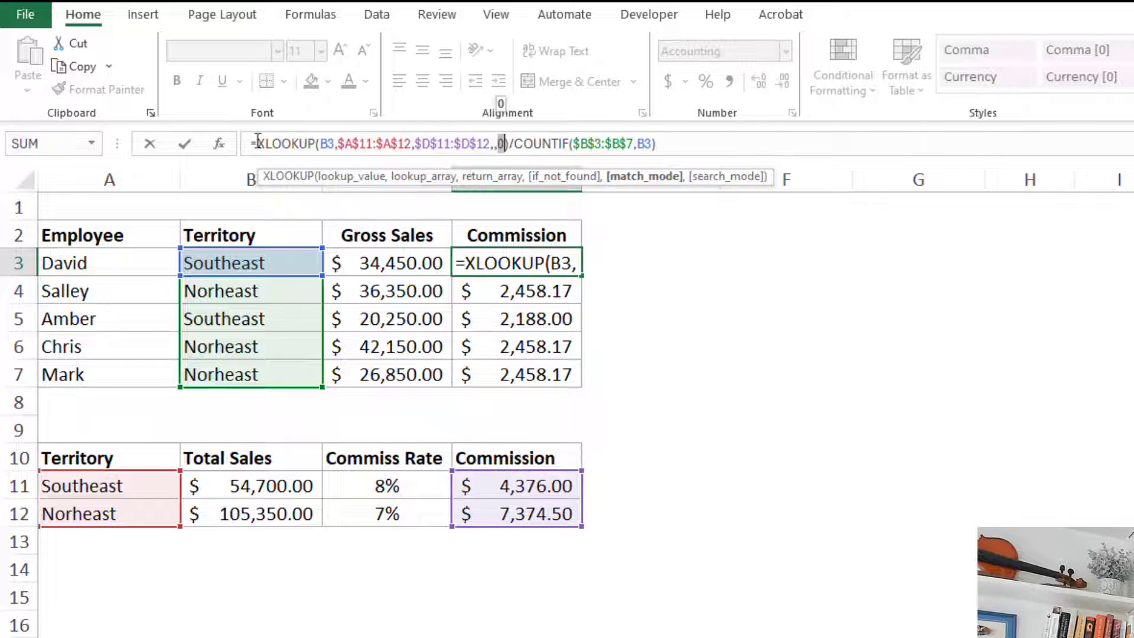
Step: Examine the XLOOKUP part of the D3 commission formula and the COUNTIF divisor with its range and criteria arguments
{"action": "left_click_drag", "start_coordinate": [256, 141], "coordinate": [507, 137]}
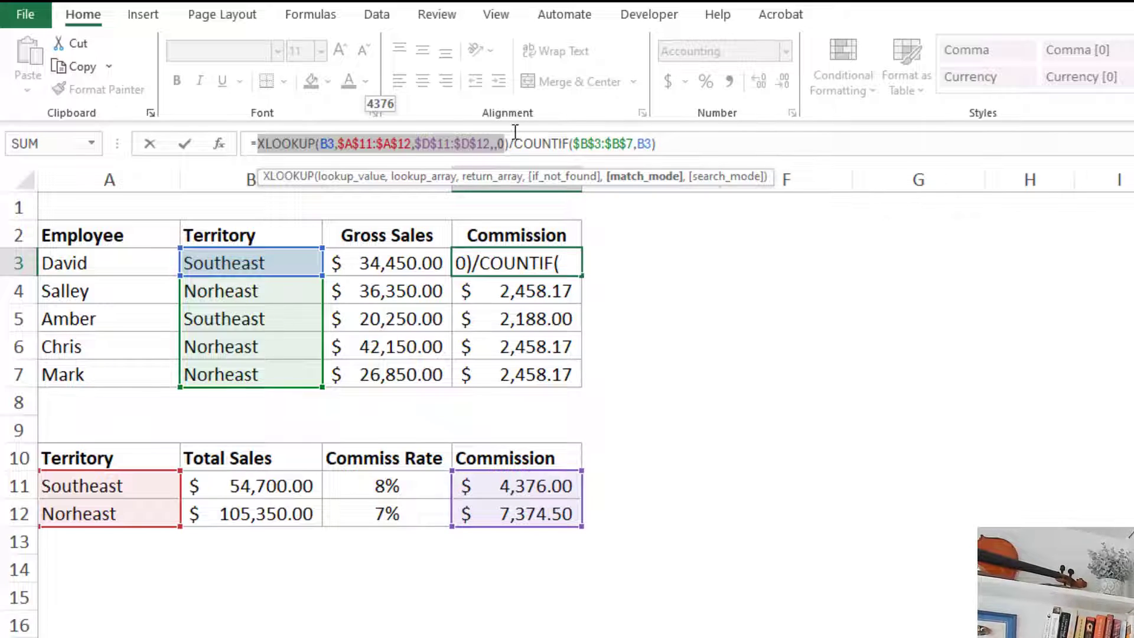
{"action": "left_click_drag", "start_coordinate": [517, 144], "coordinate": [955, 119]}
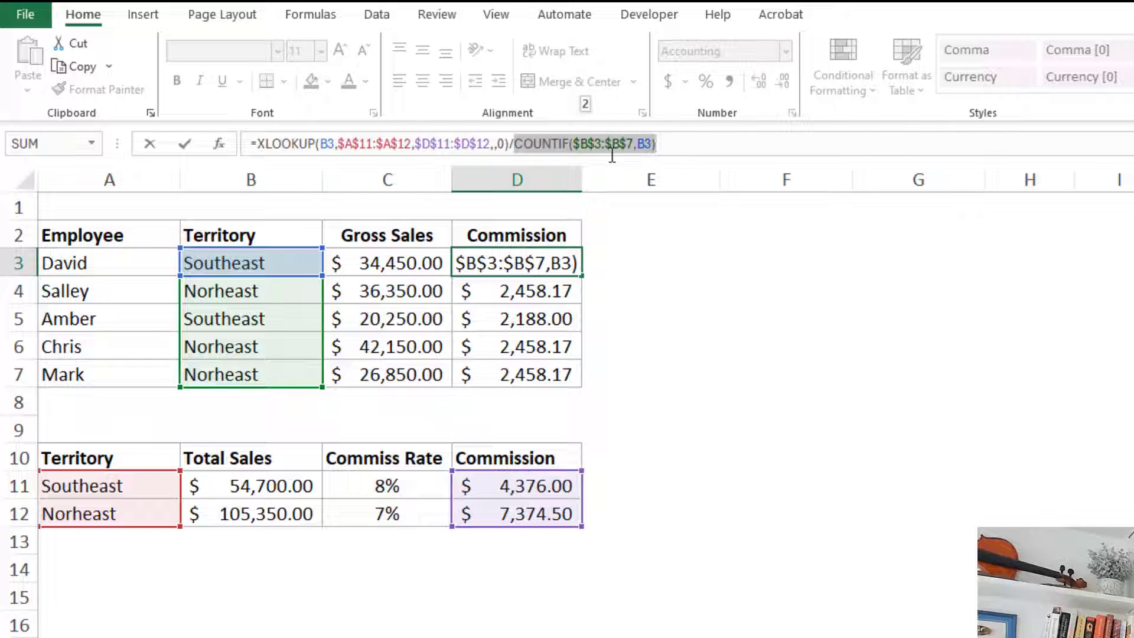
{"action": "left_click", "coordinate": [519, 144]}
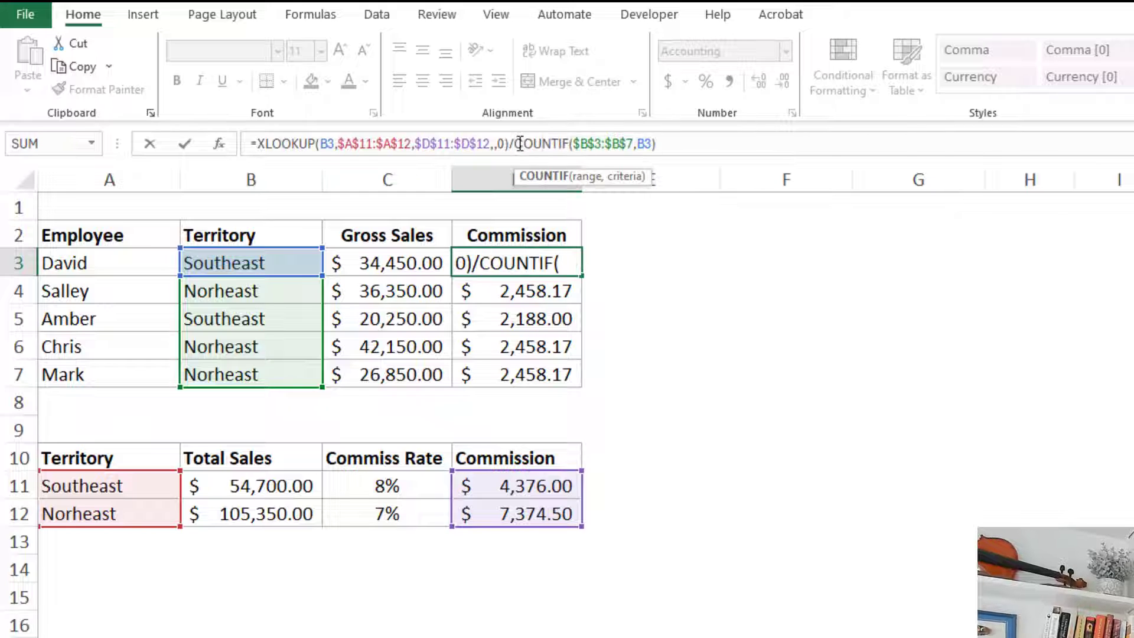
{"action": "left_click_drag", "start_coordinate": [514, 144], "coordinate": [572, 139]}
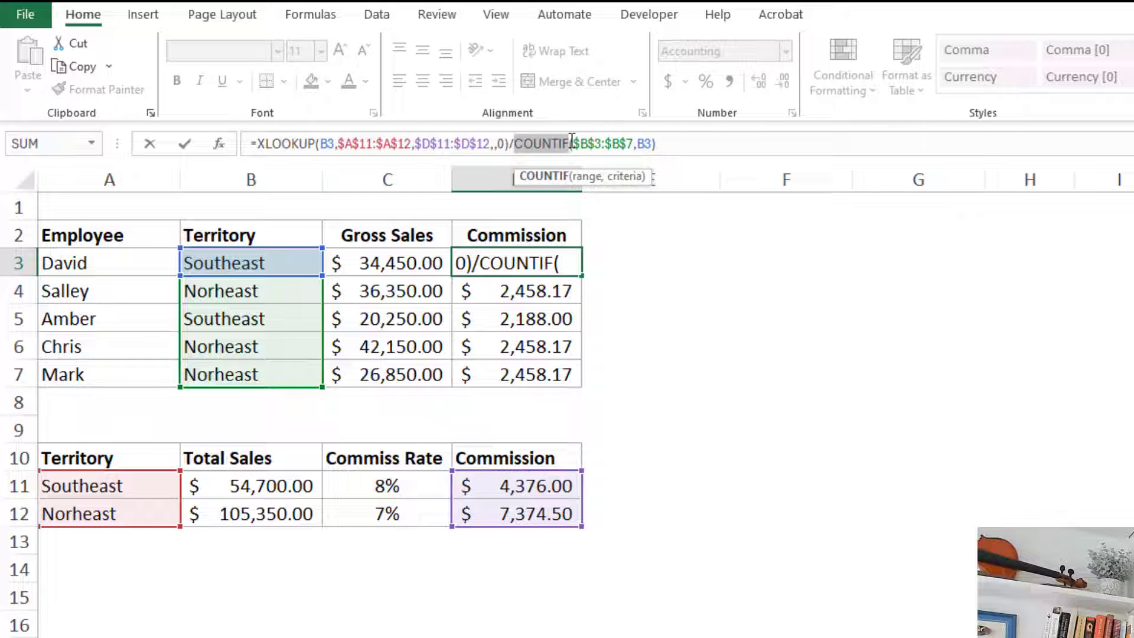
{"action": "left_click", "coordinate": [601, 145]}
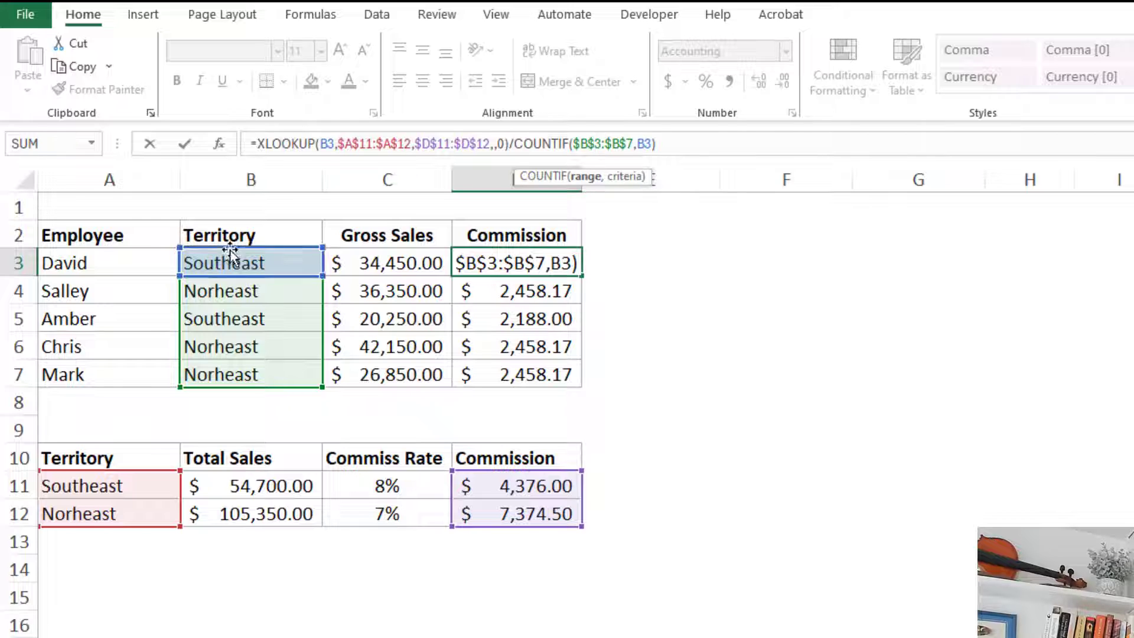
{"action": "left_click", "coordinate": [644, 145]}
Step: Return to the D3 commission formula, examine the territory range B3:B7 counted by COUNTIF, and commit the formula
{"action": "left_click", "coordinate": [177, 297]}
{"action": "left_click", "coordinate": [526, 264]}
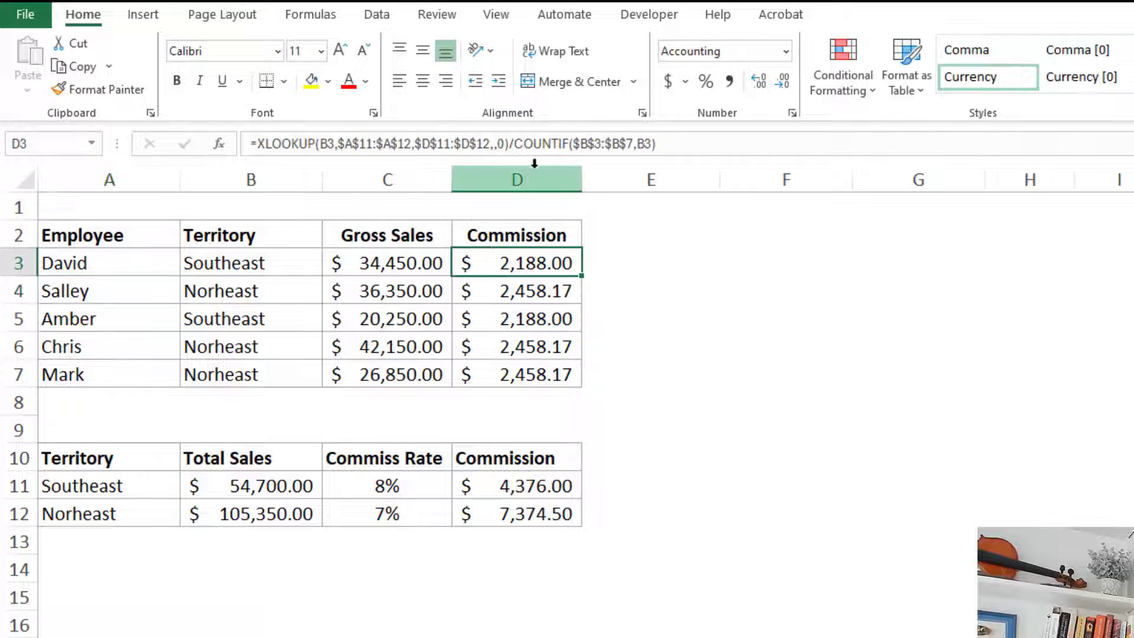
{"action": "left_click", "coordinate": [623, 144]}
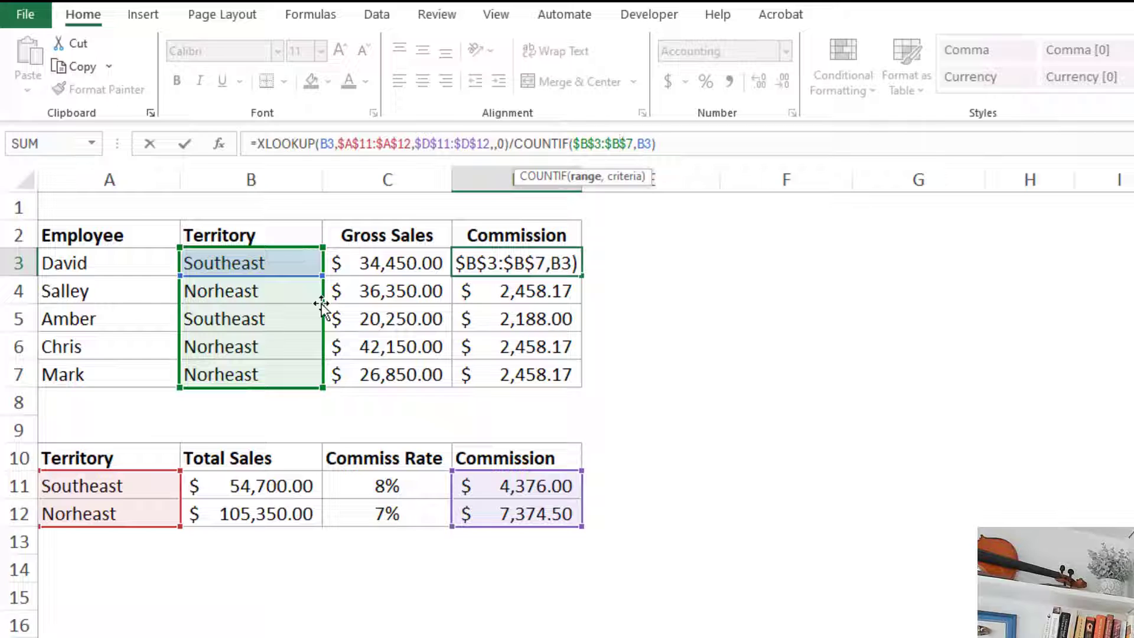
{"action": "left_click_drag", "start_coordinate": [322, 304], "coordinate": [271, 304]}
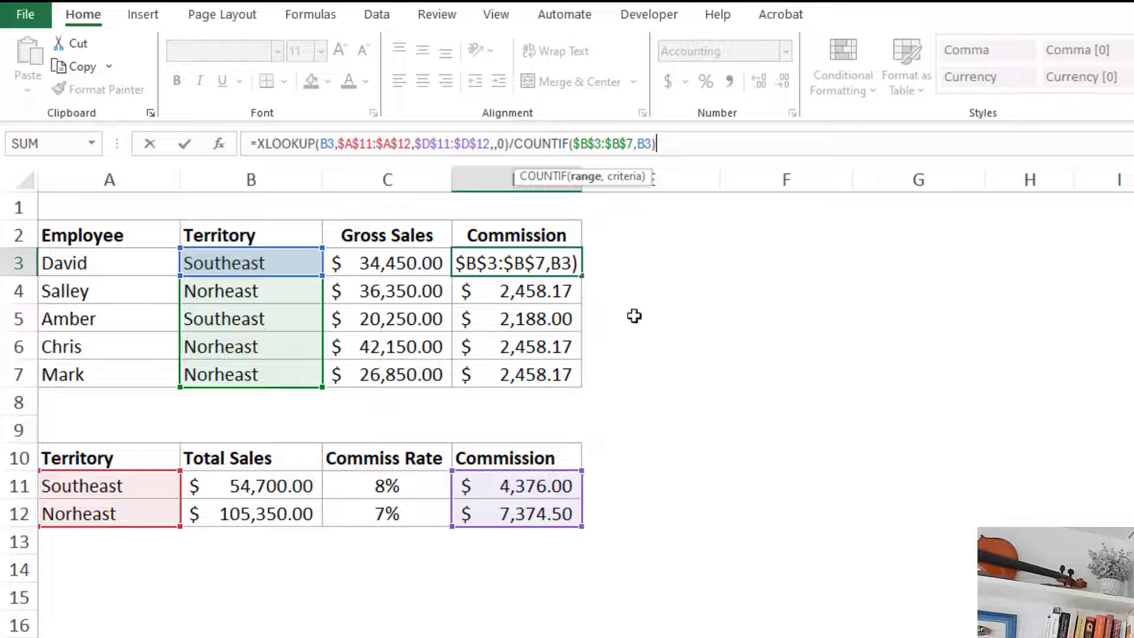
{"action": "key", "text": "Return"}
Step: Set the territory in B6 to Southeast
{"action": "left_click", "coordinate": [251, 349]}
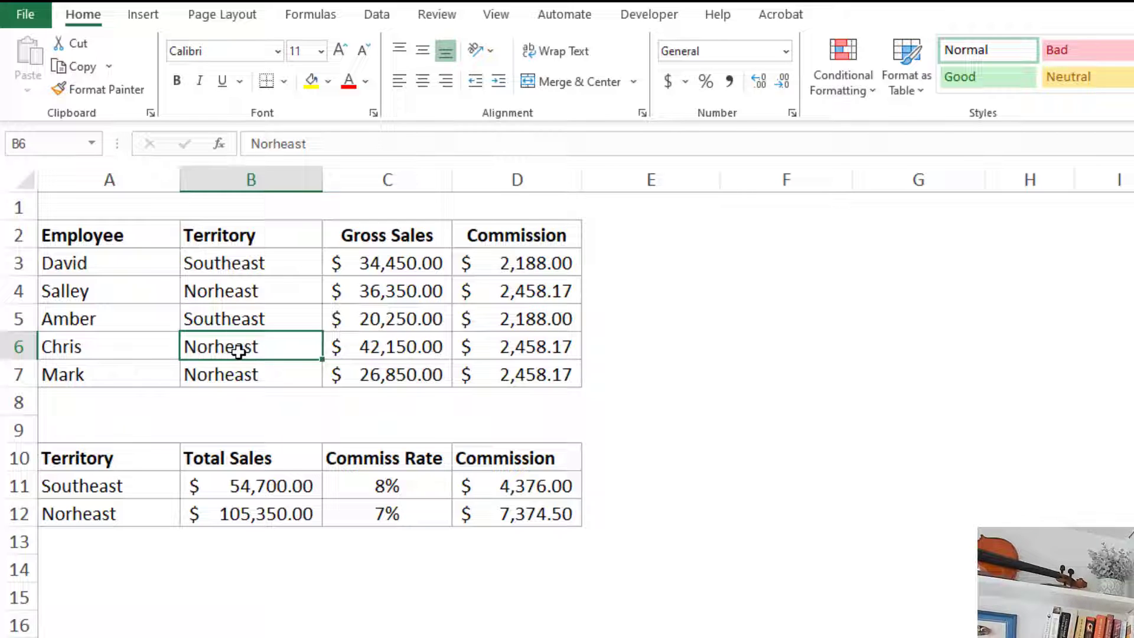
{"action": "type", "text": "Sout"}
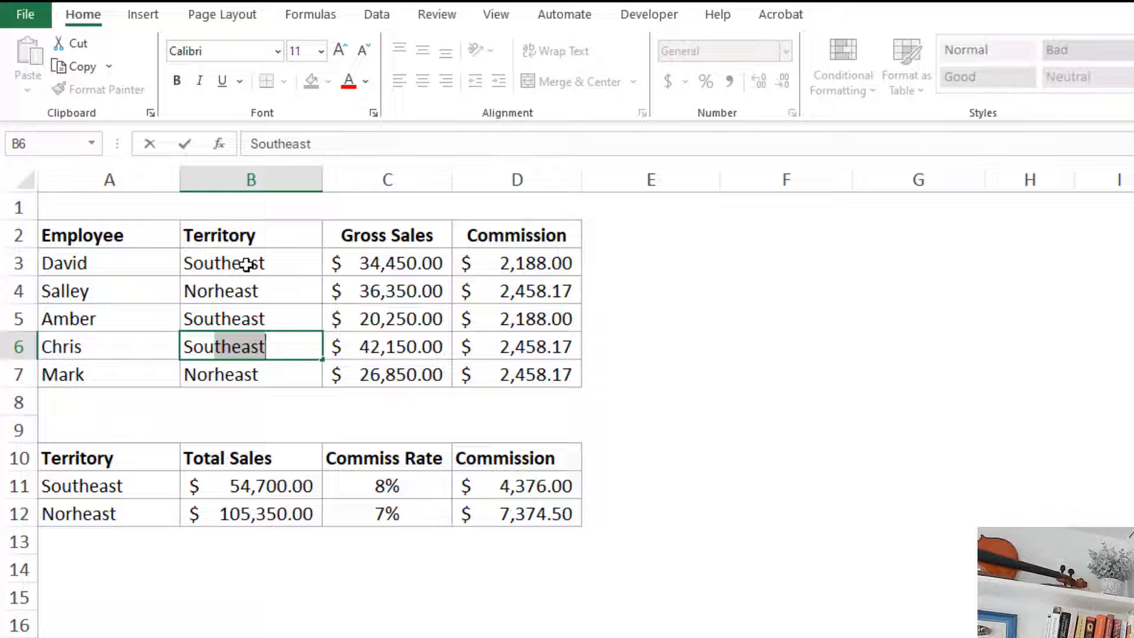
{"action": "key", "text": "Return"}
Step: Check the Southeast commissions in D3, D5 and D6 and the Norheast ones in D4 and D7, and undo the territory change in B6
{"action": "left_click", "coordinate": [532, 257]}
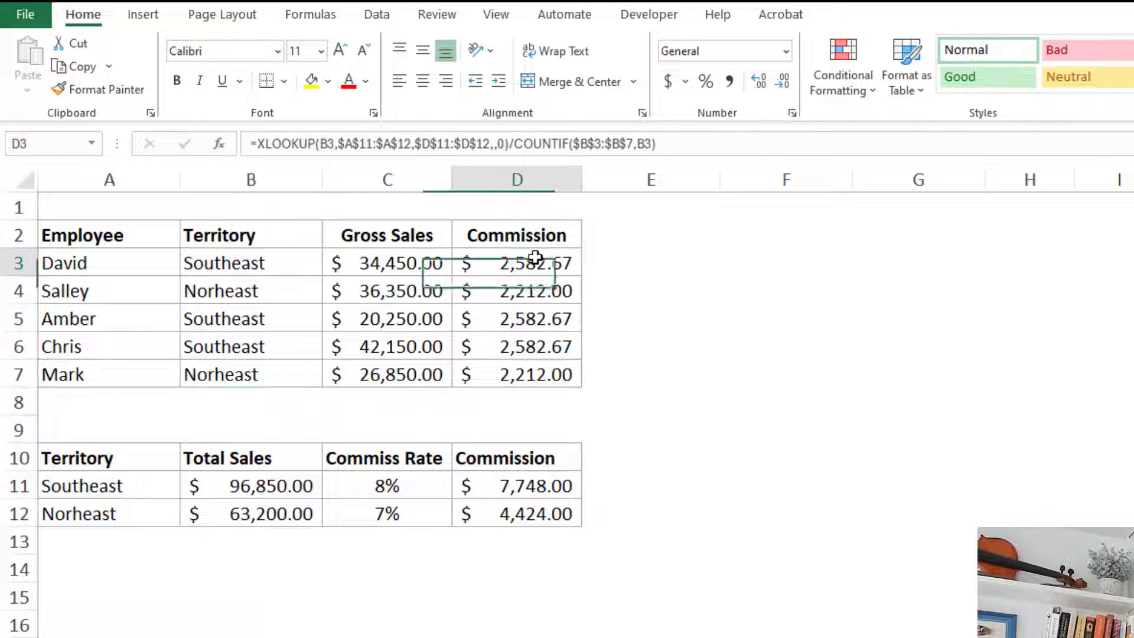
{"action": "left_click_drag", "start_coordinate": [531, 320], "coordinate": [523, 348], "text": "ctrl"}
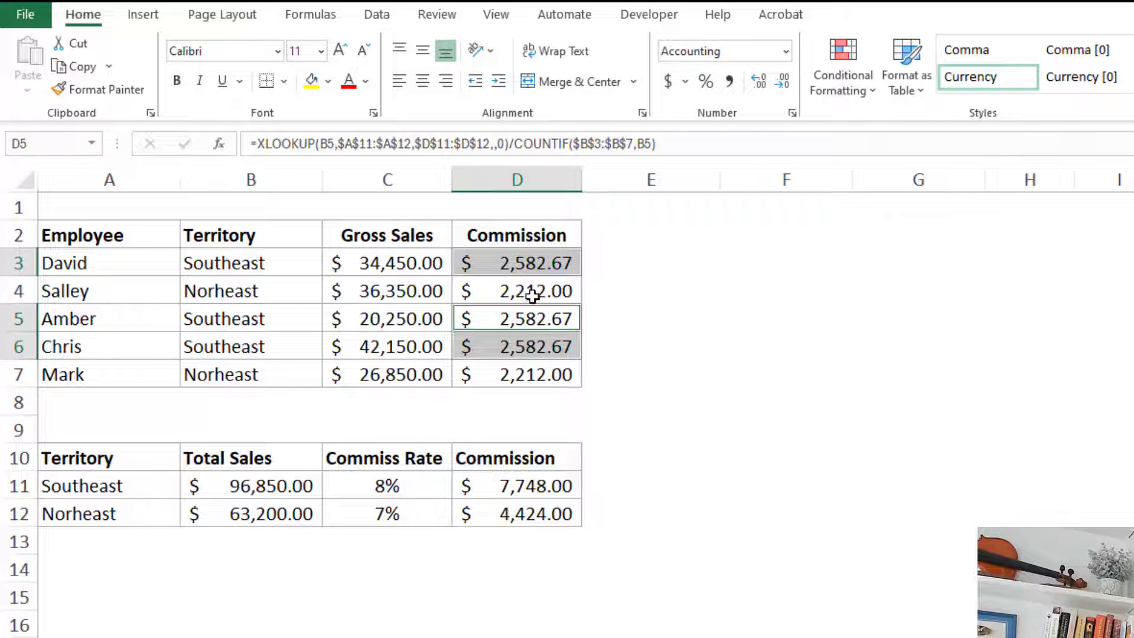
{"action": "left_click", "coordinate": [535, 291]}
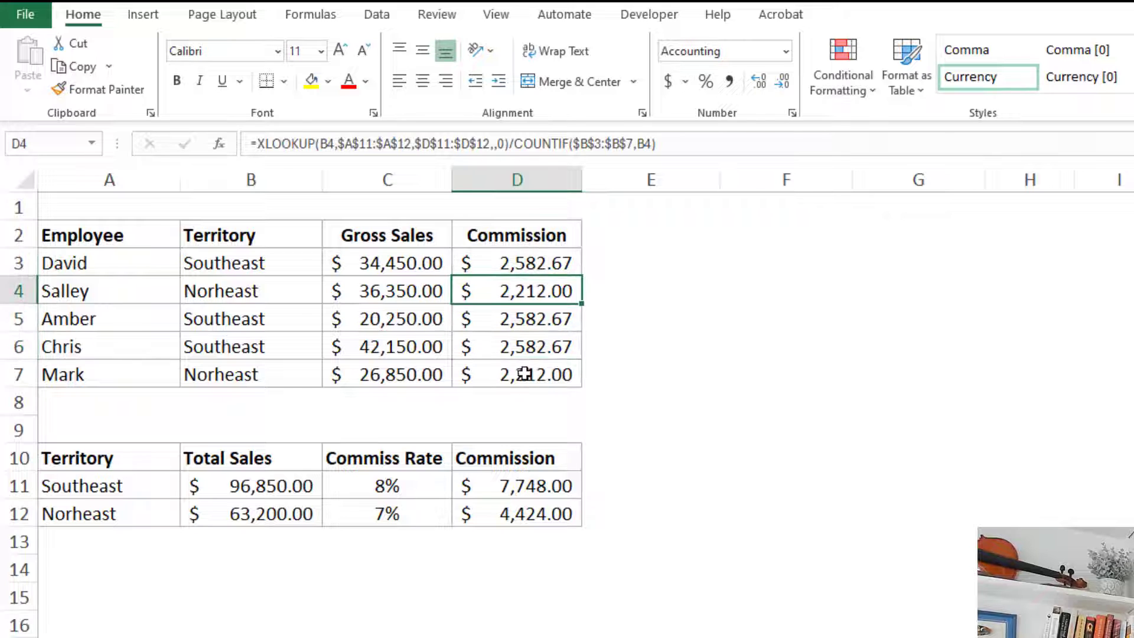
{"action": "left_click", "coordinate": [523, 373], "text": "ctrl"}
{"action": "key", "text": "ctrl+z"}
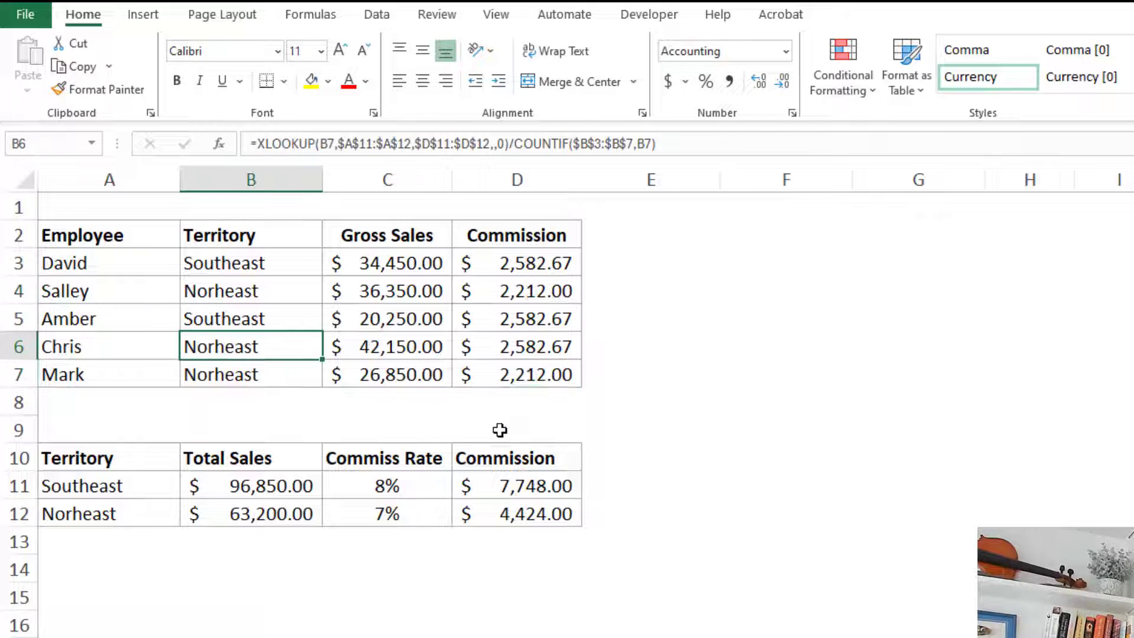
{"action": "left_click", "coordinate": [691, 296]}
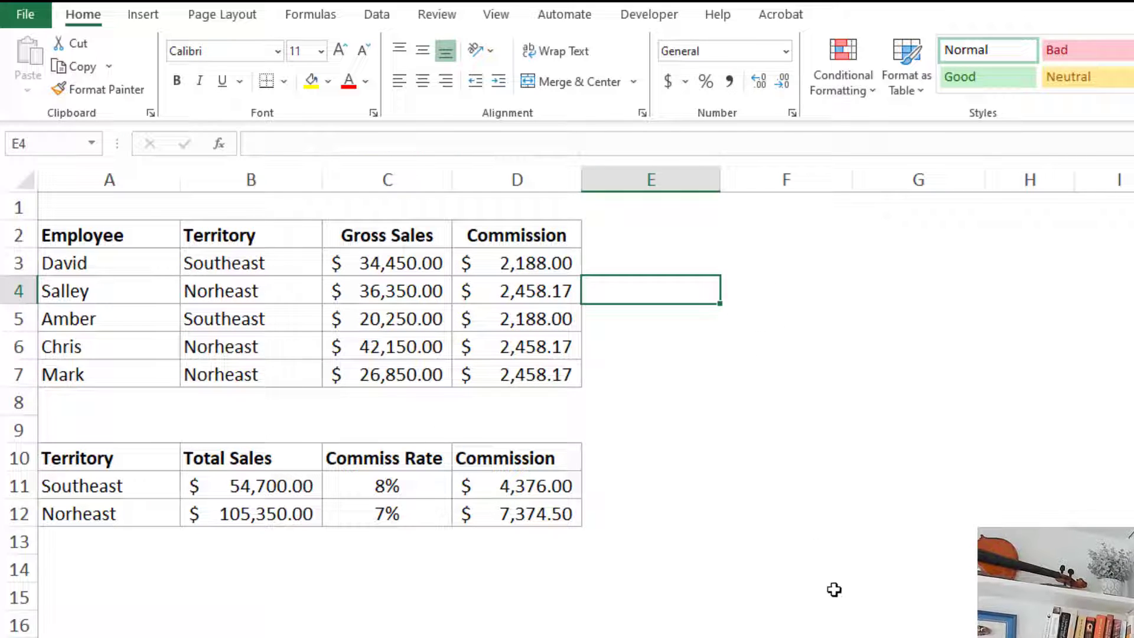